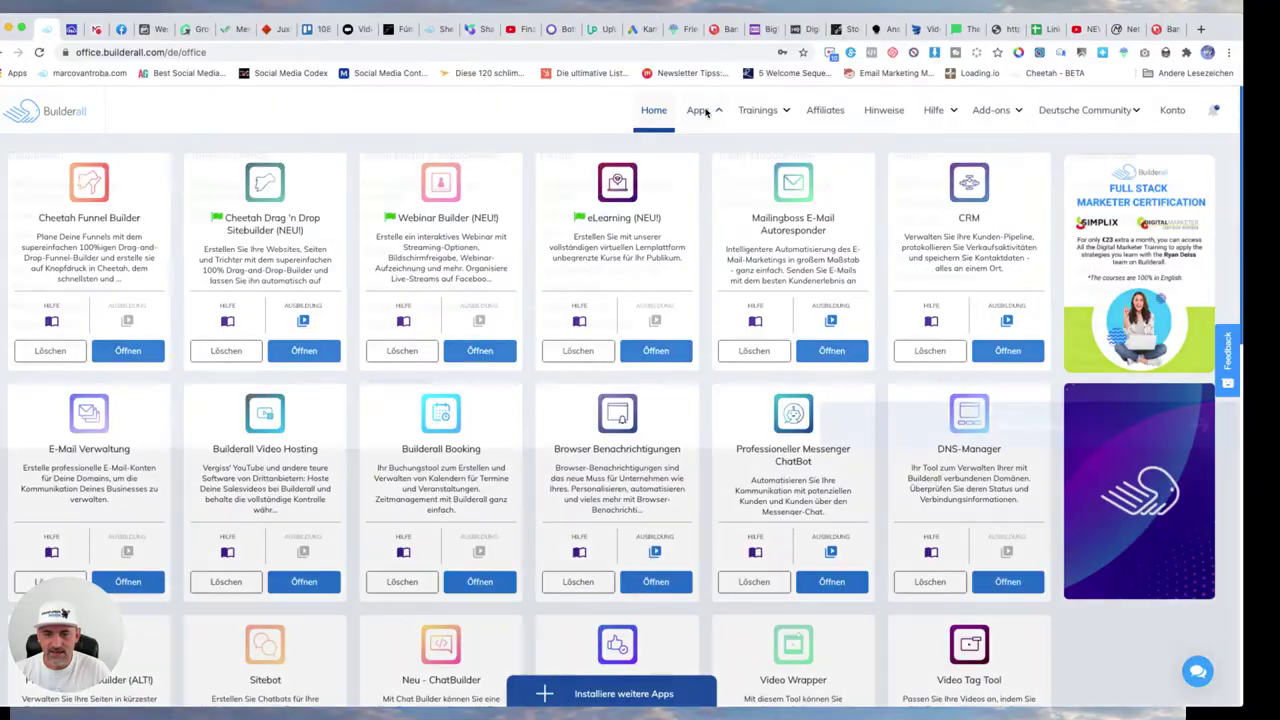
Step: Open the Cheetah Funnel Builder from the Builderall apps and start creating a new funnel
{"action": "left_click", "coordinate": [702, 110]}
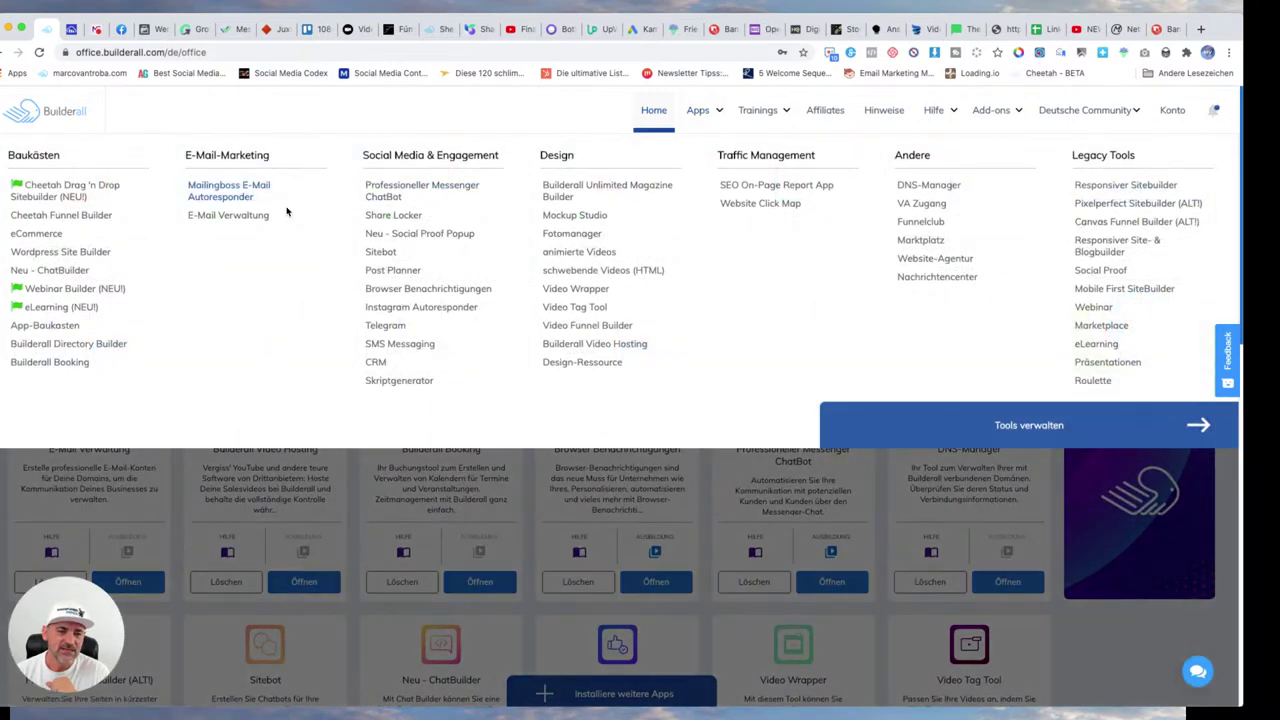
{"action": "left_click", "coordinate": [68, 219]}
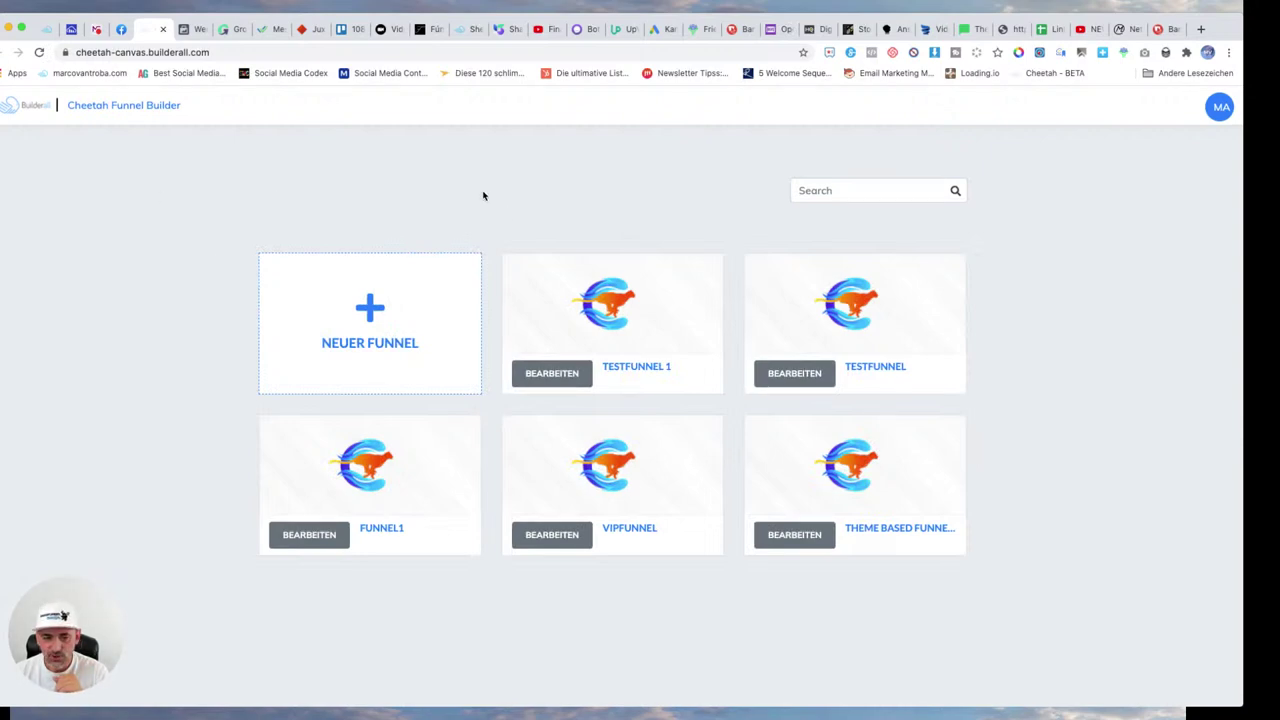
{"action": "left_click", "coordinate": [372, 314]}
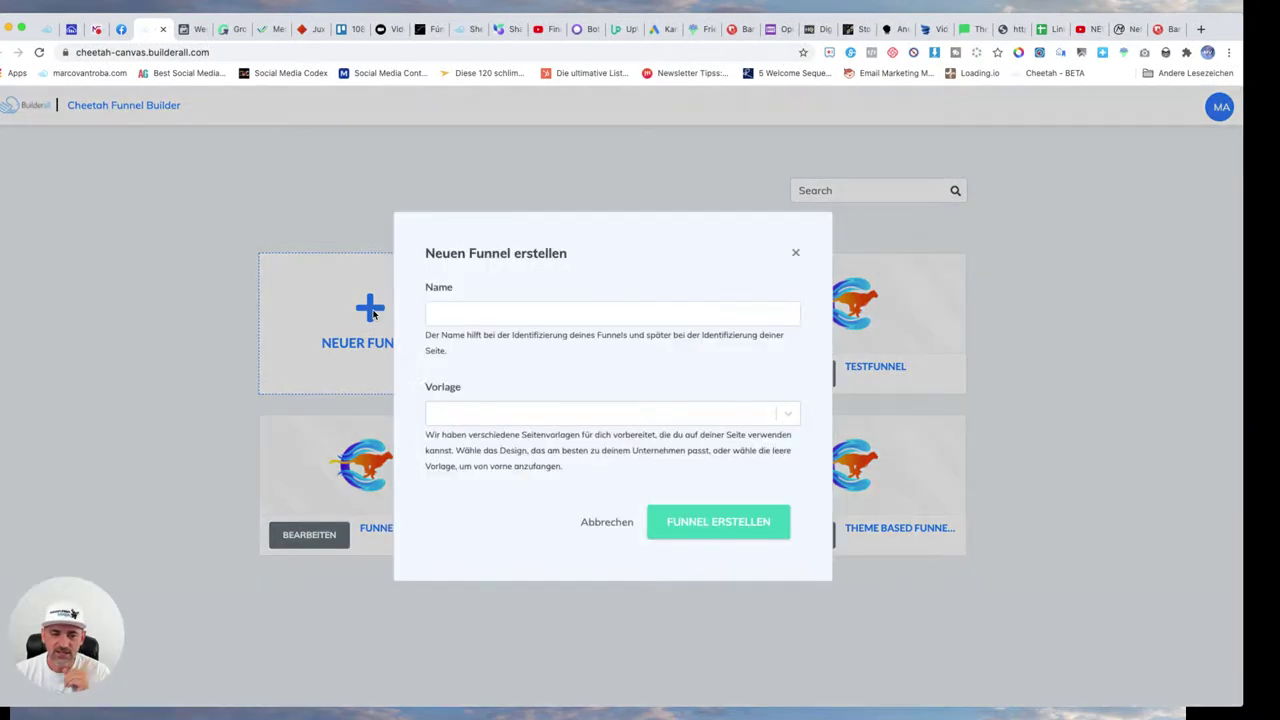
Step: Name the new funnel BA40TestFunnel
{"action": "left_click", "coordinate": [472, 310]}
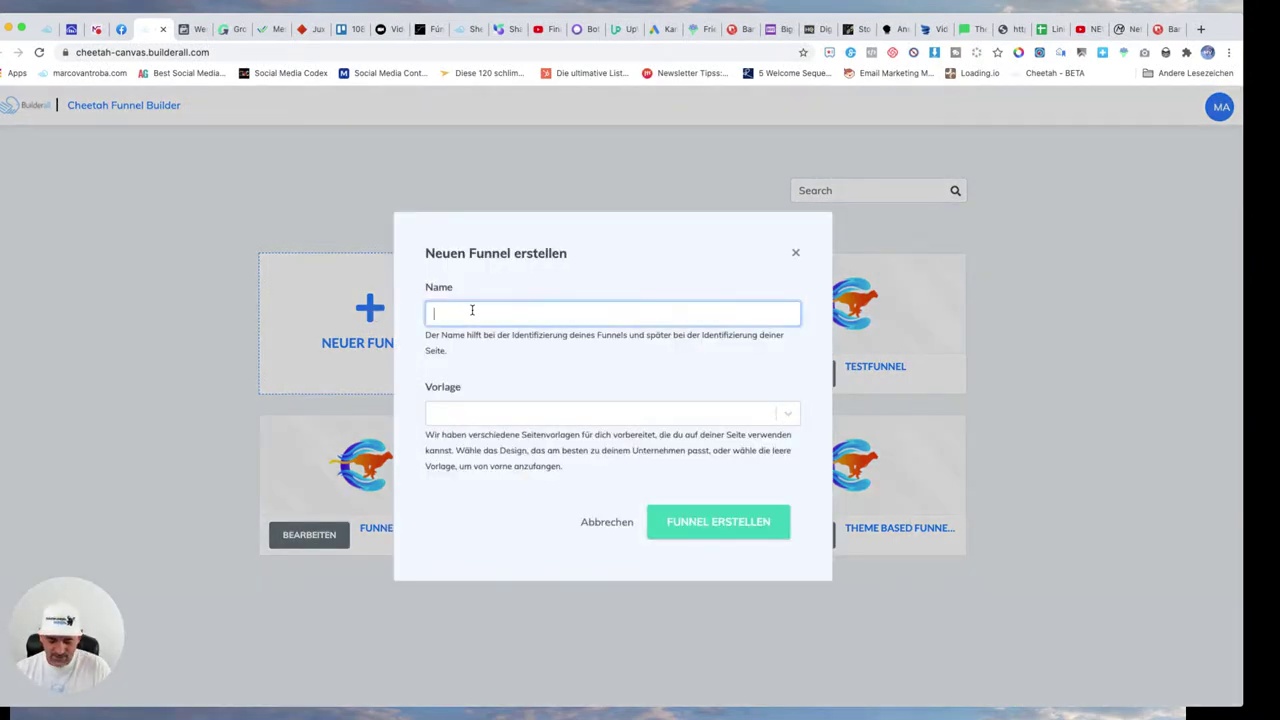
{"action": "type", "text": "Test"}
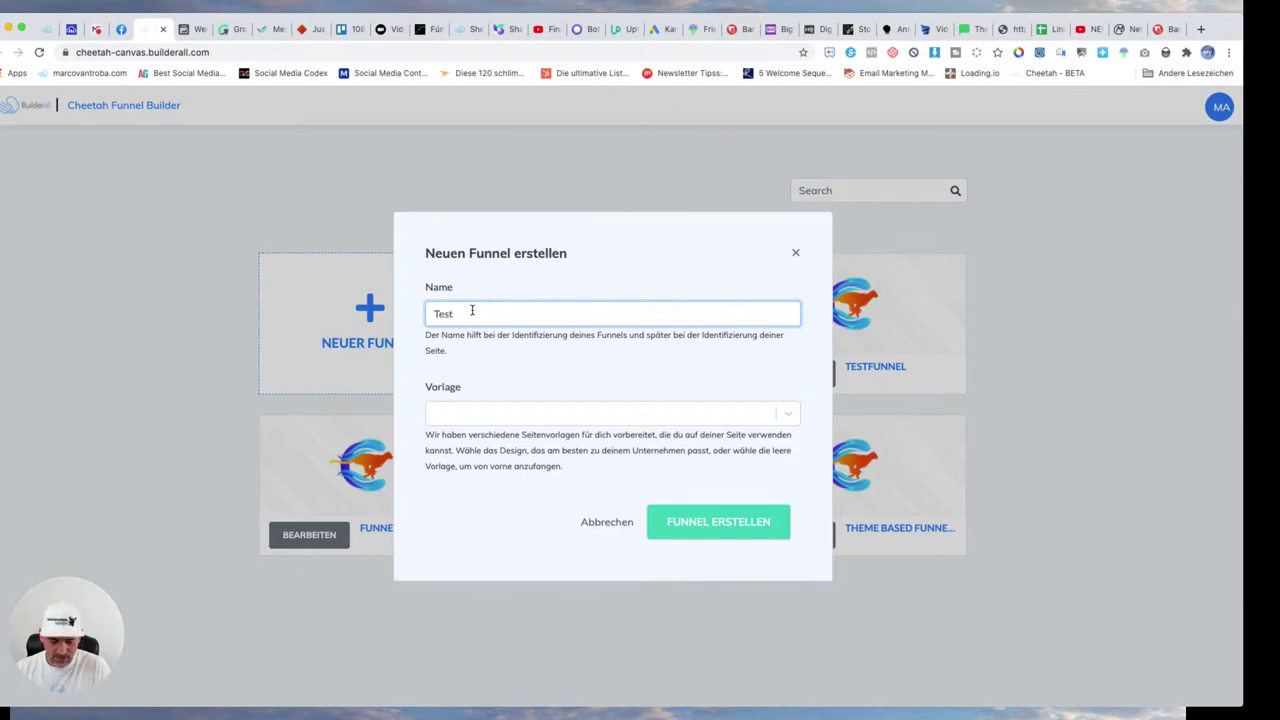
{"action": "double_click", "coordinate": [472, 310]}
{"action": "type", "text": "BA40Fu"}
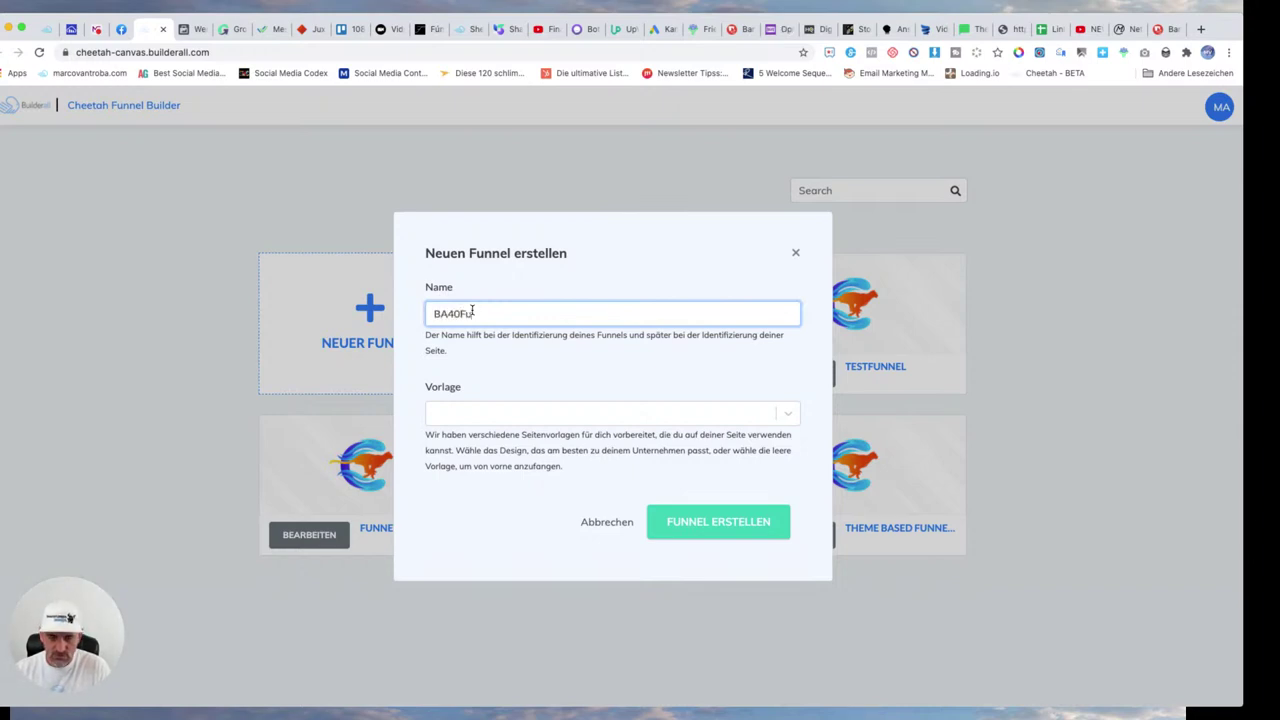
{"action": "key", "text": "BackSpace"}
{"action": "key", "text": "BackSpace"}
{"action": "type", "text": "TestFUnnel"}
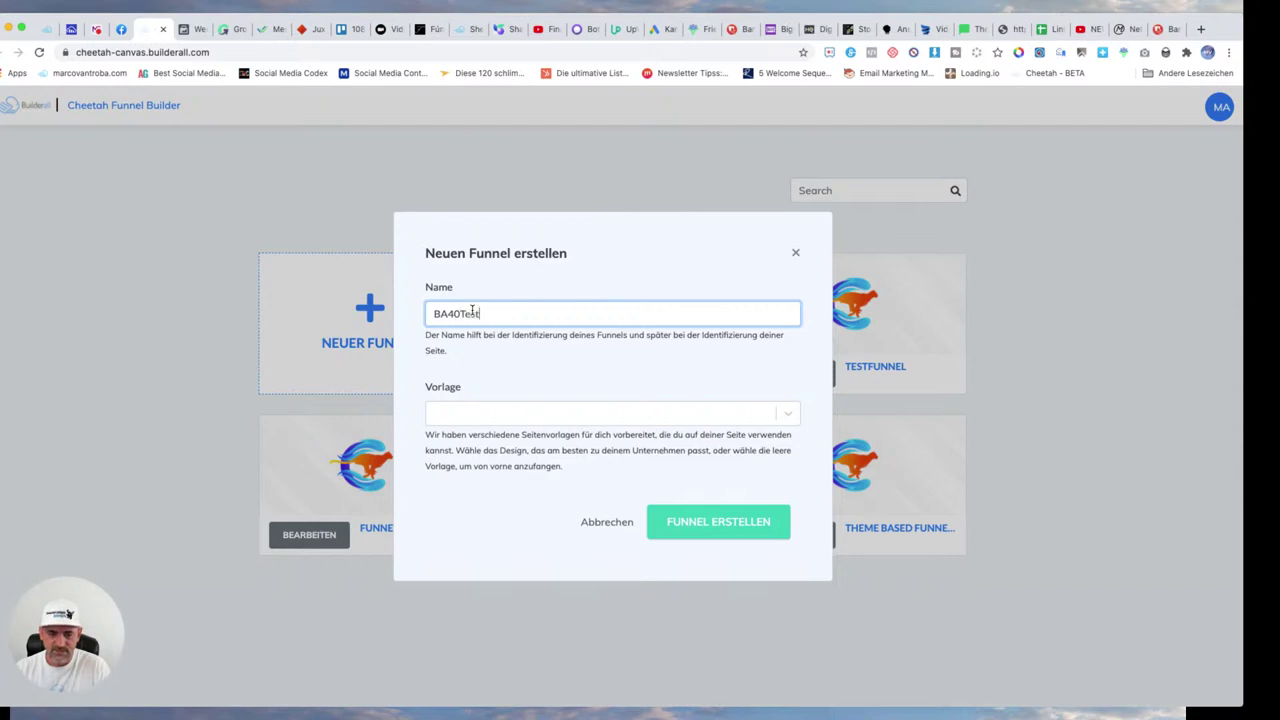
{"action": "key", "text": "BackSpace"}
{"action": "key", "text": "BackSpace"}
{"action": "key", "text": "BackSpace"}
{"action": "key", "text": "BackSpace"}
{"action": "key", "text": "BackSpace"}
{"action": "type", "text": "unnel"}
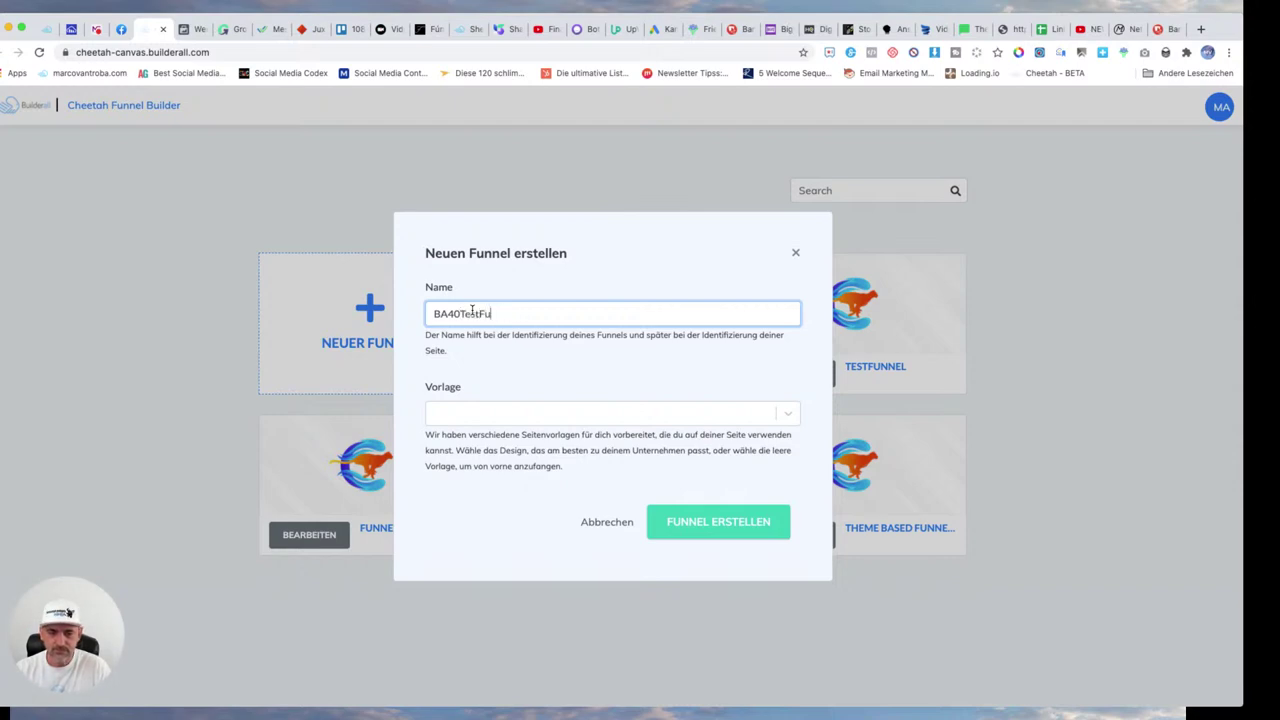
Step: Choose the Agentur Funnel template and create the funnel
{"action": "left_click", "coordinate": [533, 416]}
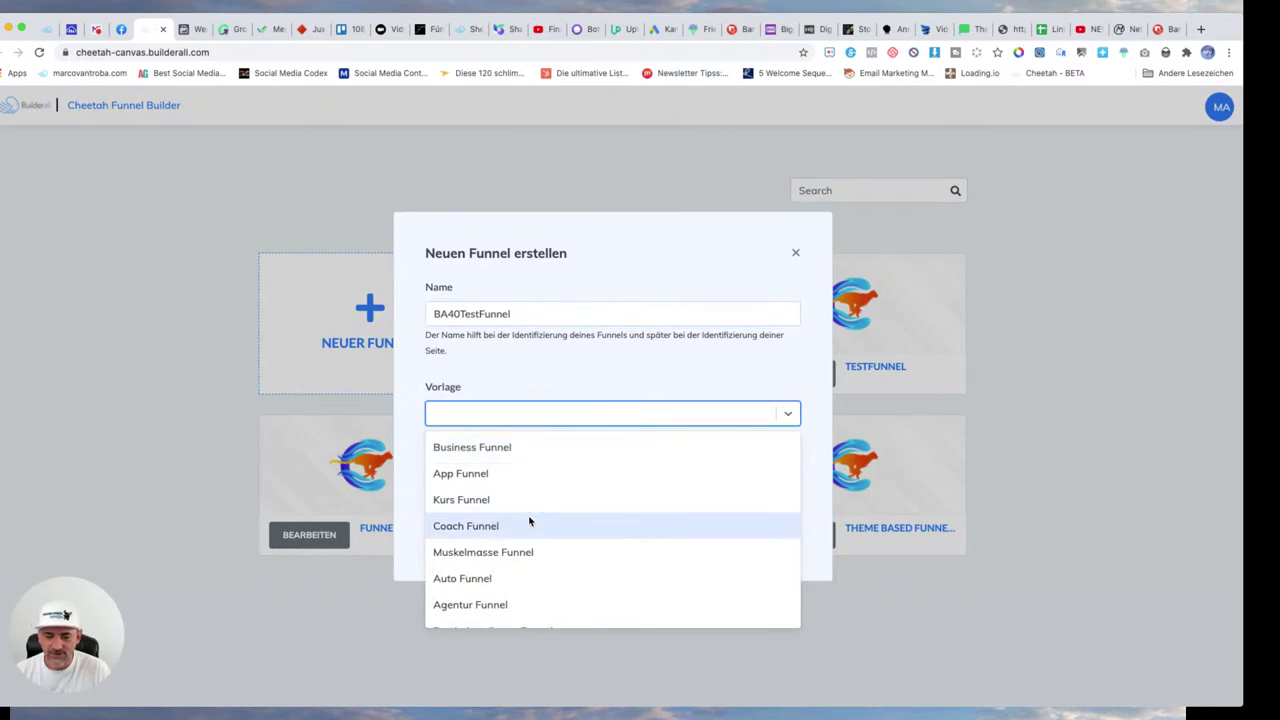
{"action": "scroll", "coordinate": [530, 521], "scroll_direction": "down", "scroll_amount": 5}
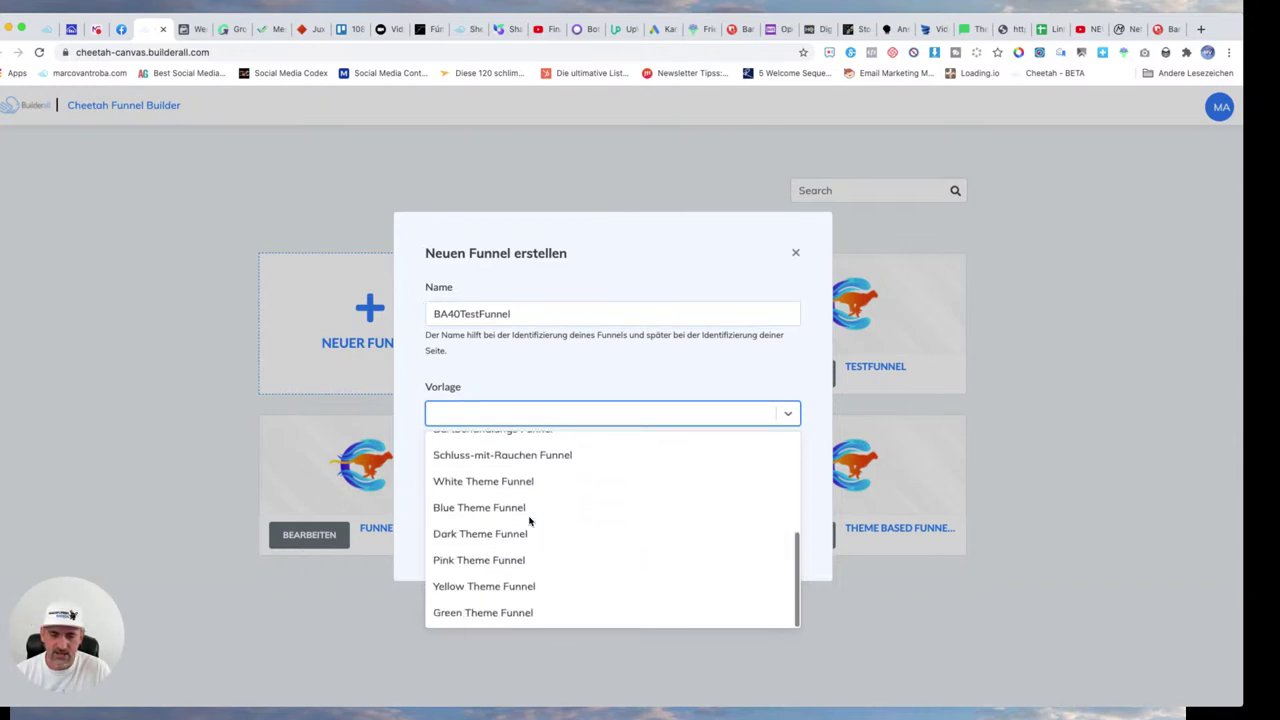
{"action": "scroll", "coordinate": [530, 521], "scroll_direction": "up", "scroll_amount": 5}
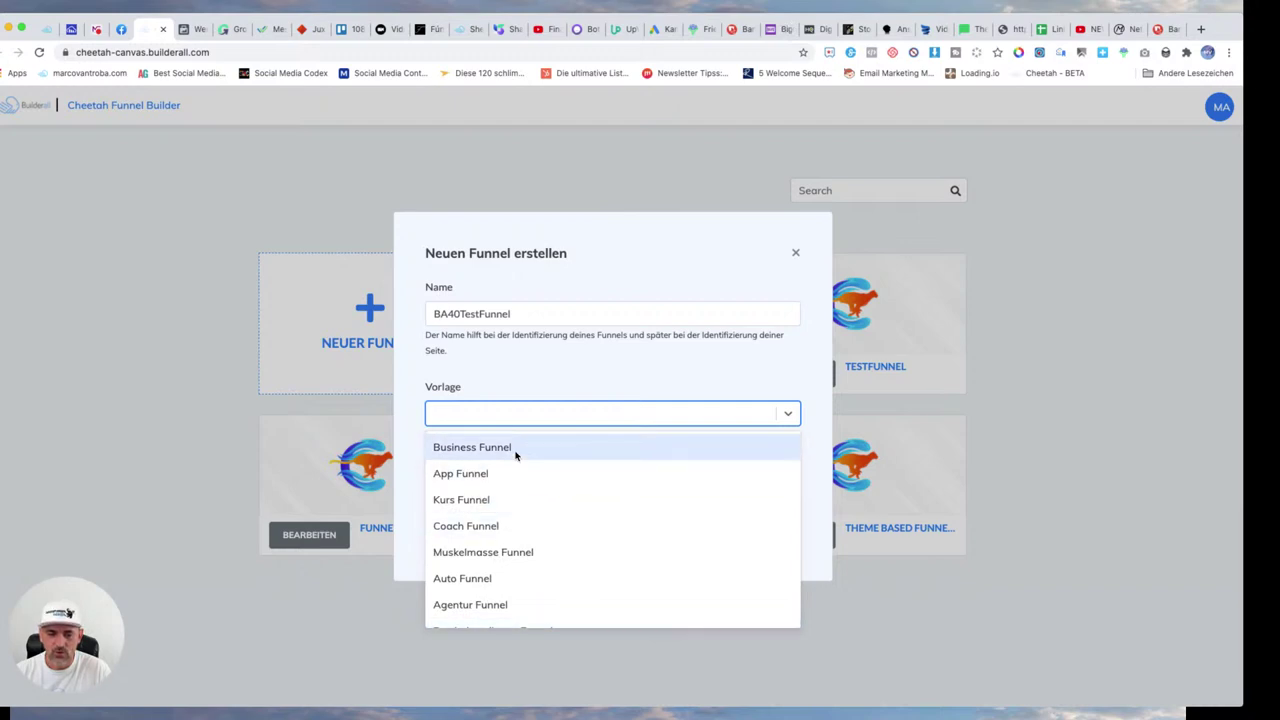
{"action": "left_click", "coordinate": [498, 605]}
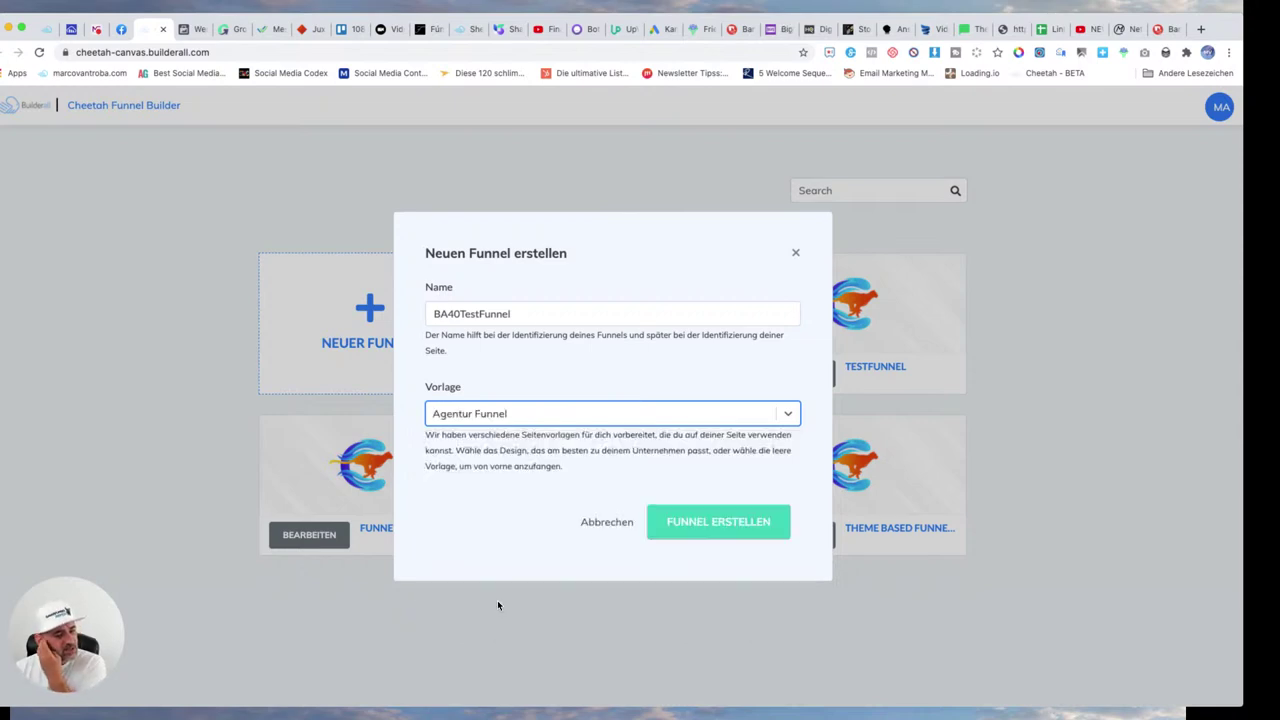
{"action": "left_click", "coordinate": [733, 521]}
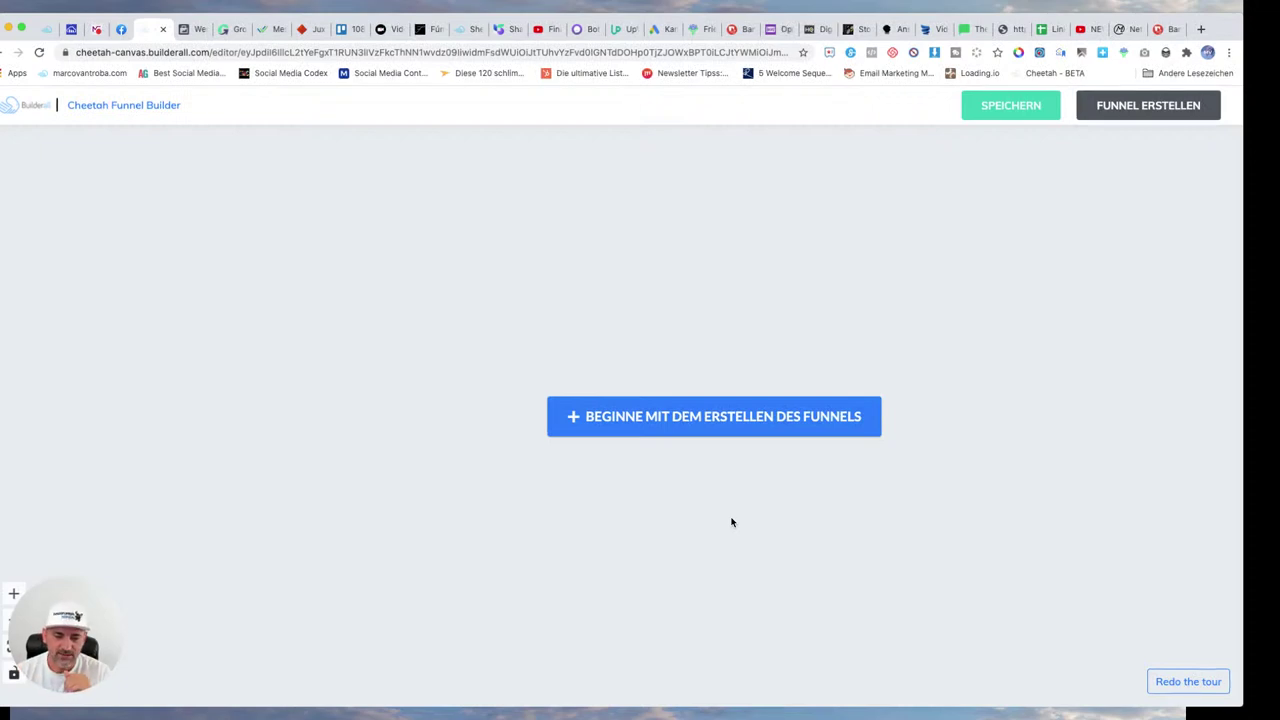
Step: Open the available elements for the funnel and examine the page types from Lead Capture through Externe Quellen
{"action": "left_click", "coordinate": [623, 428]}
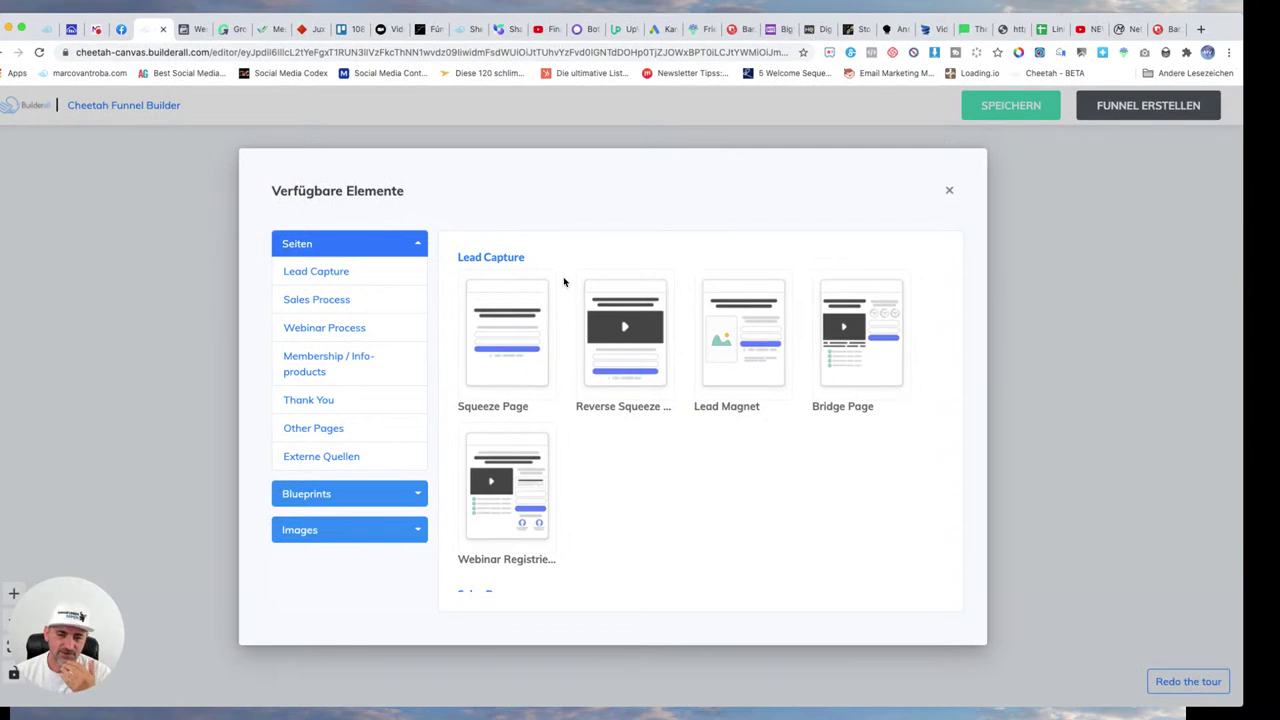
{"action": "scroll", "coordinate": [563, 282], "scroll_direction": "down", "scroll_amount": 5}
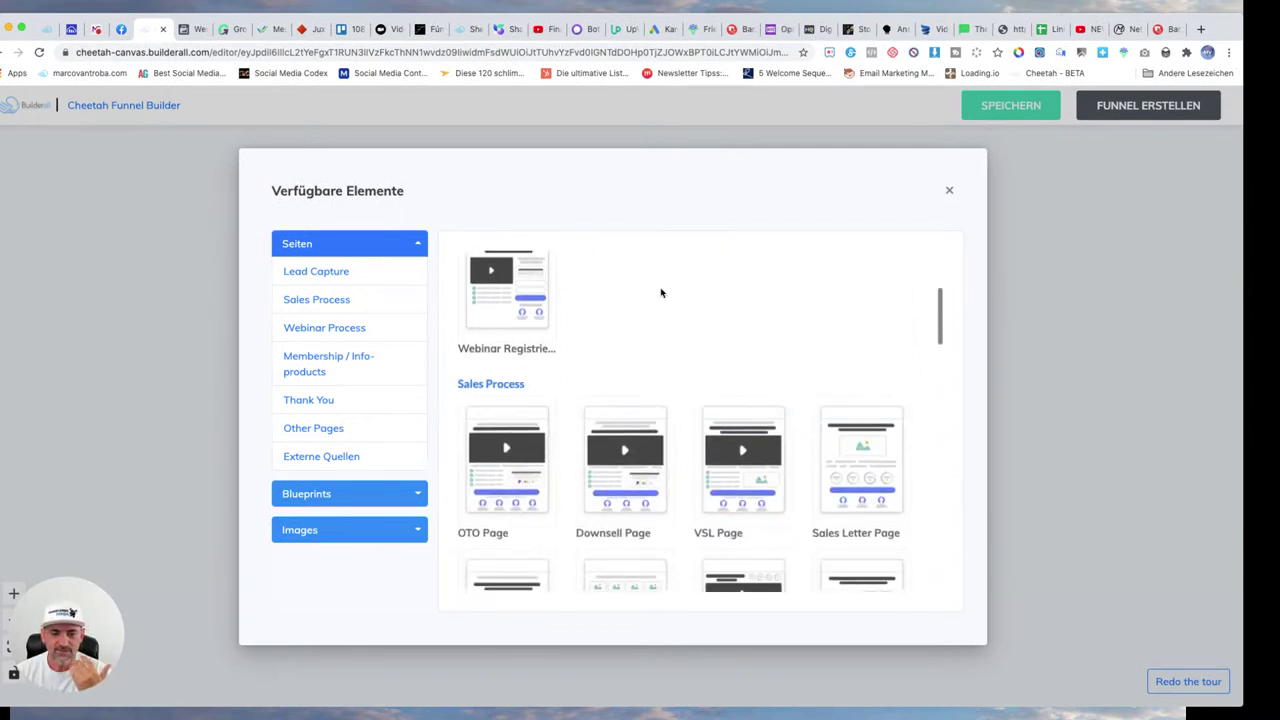
{"action": "scroll", "coordinate": [661, 293], "scroll_direction": "down", "scroll_amount": 10}
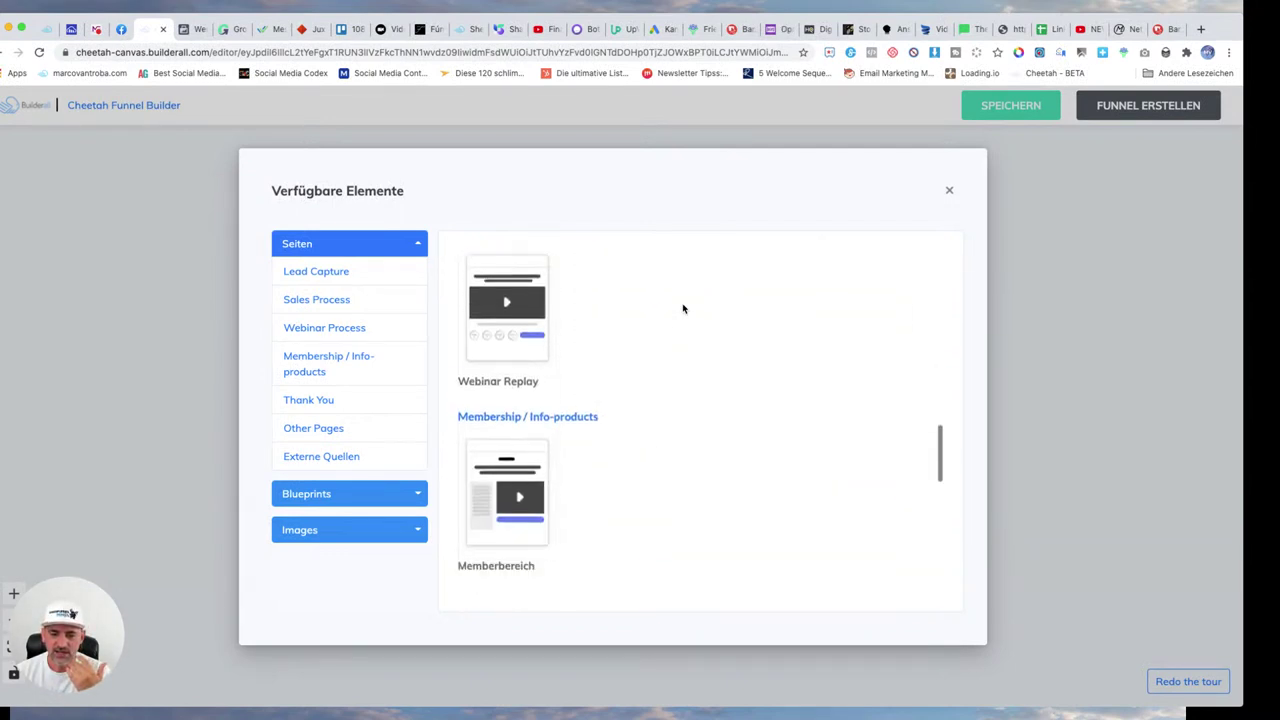
{"action": "scroll", "coordinate": [683, 308], "scroll_direction": "down", "scroll_amount": 10}
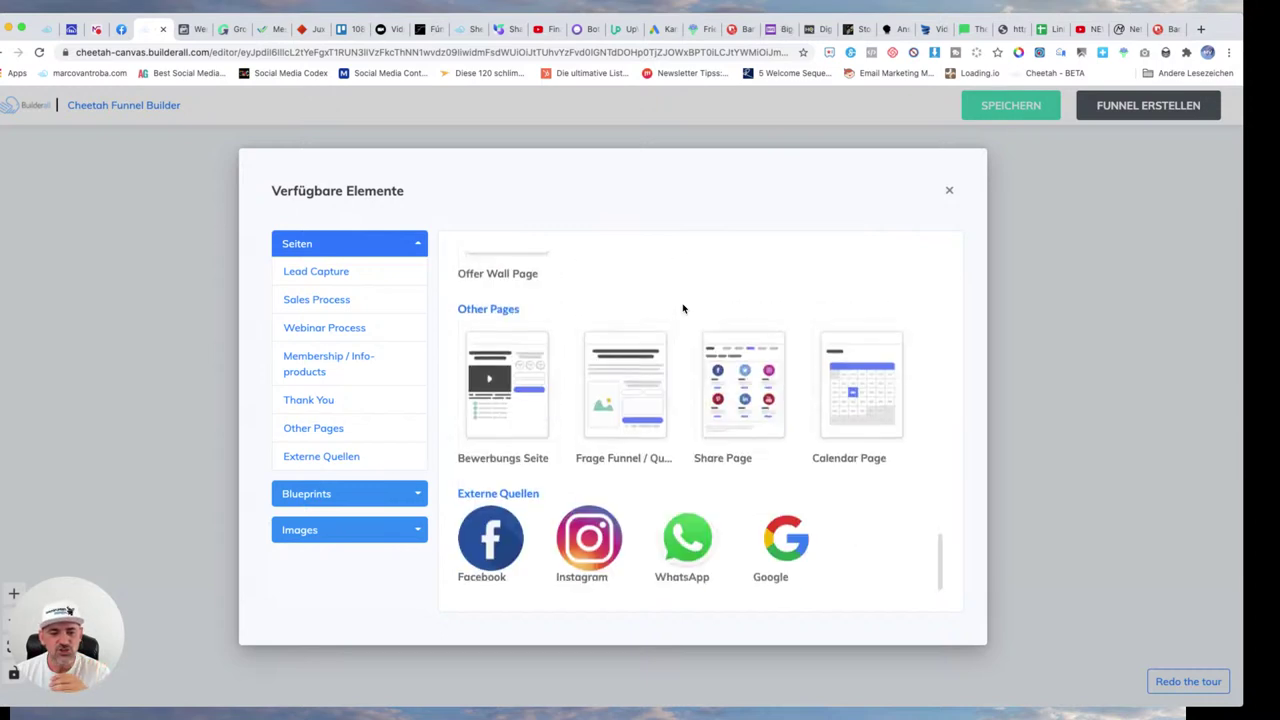
{"action": "scroll", "coordinate": [683, 308], "scroll_direction": "up", "scroll_amount": 20}
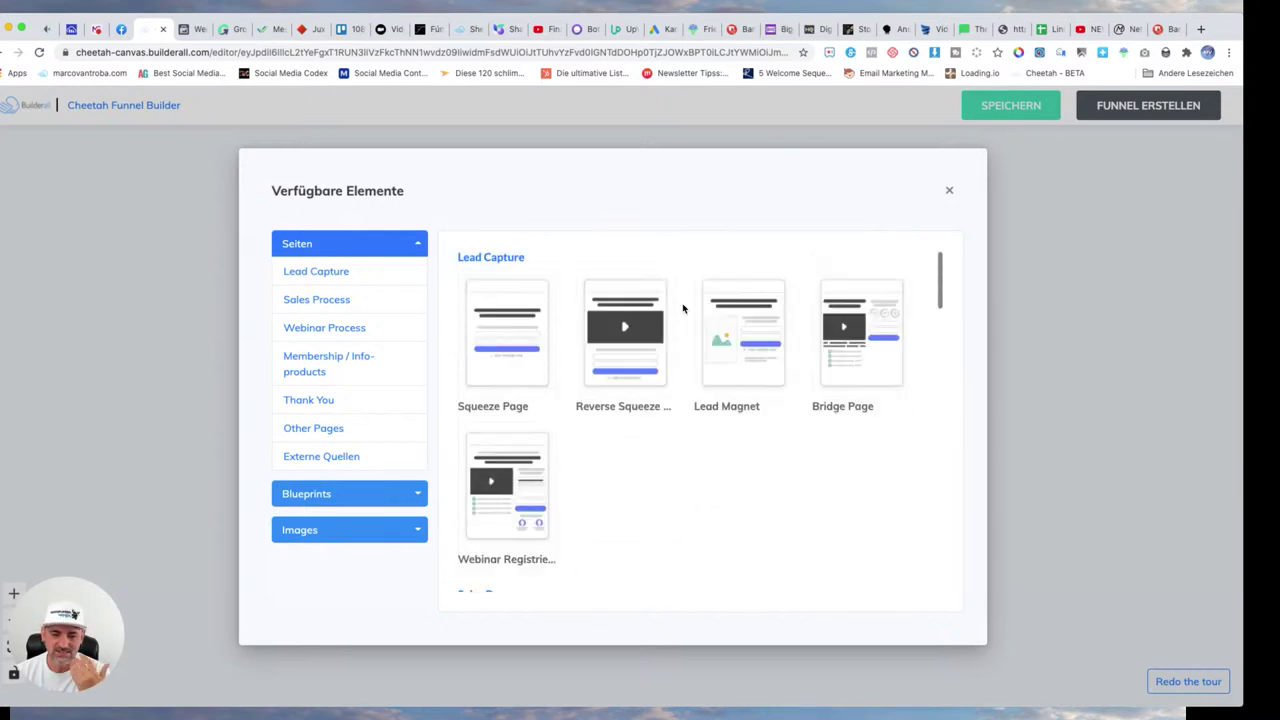
{"action": "scroll", "coordinate": [683, 308], "scroll_direction": "down", "scroll_amount": 20}
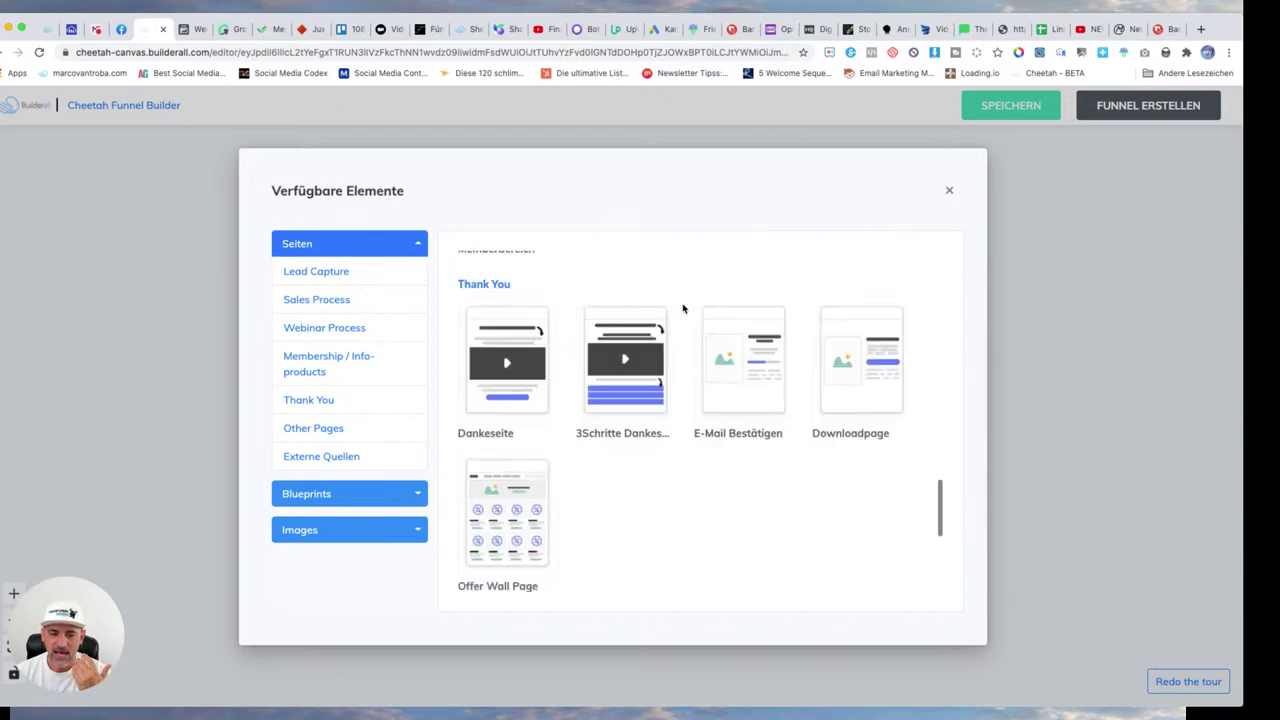
{"action": "scroll", "coordinate": [683, 308], "scroll_direction": "down", "scroll_amount": 6}
{"action": "scroll", "coordinate": [683, 308], "scroll_direction": "up", "scroll_amount": 4}
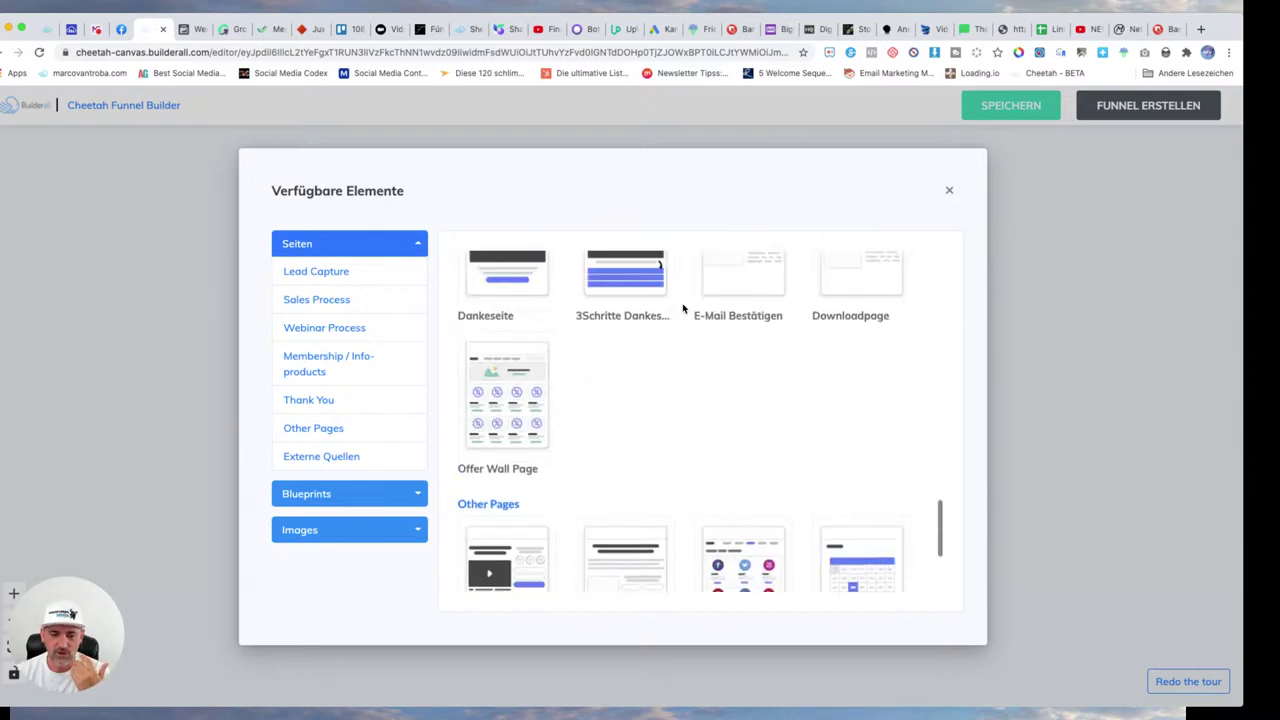
{"action": "scroll", "coordinate": [683, 308], "scroll_direction": "up", "scroll_amount": 15}
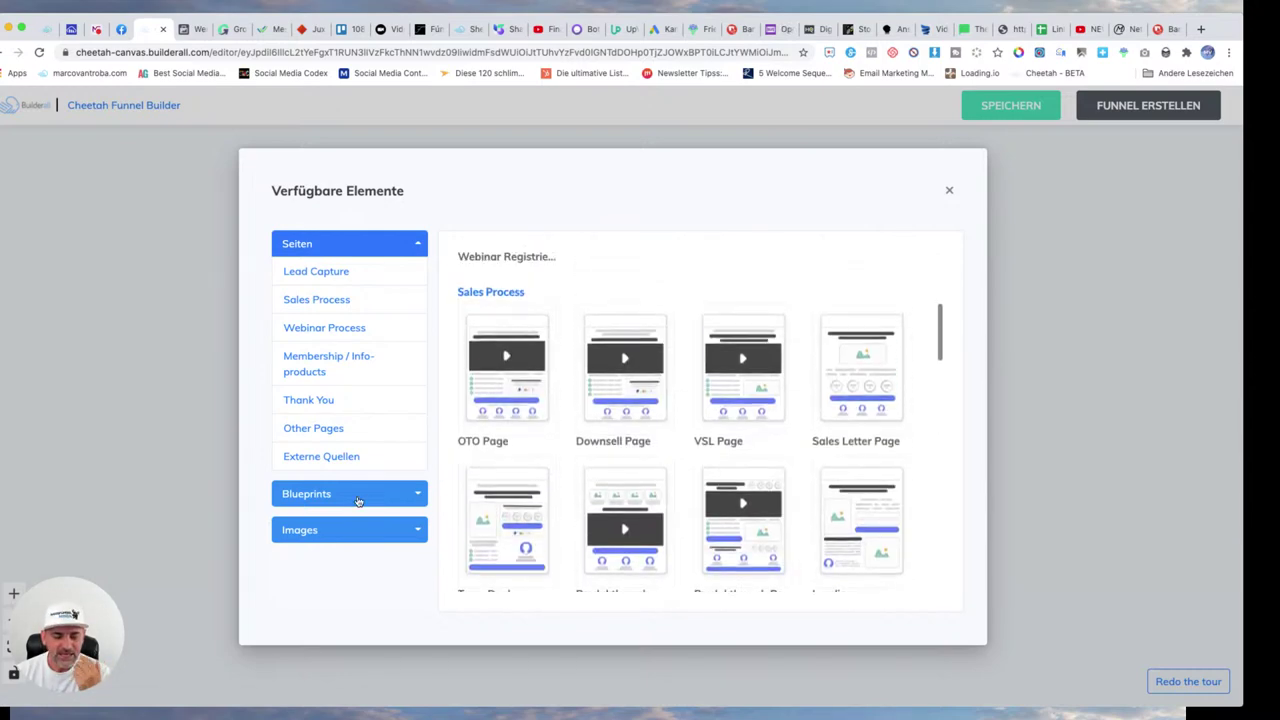
Step: Add the Webinar Funnel blueprint from the Webinar Process category to the canvas
{"action": "left_click", "coordinate": [358, 494]}
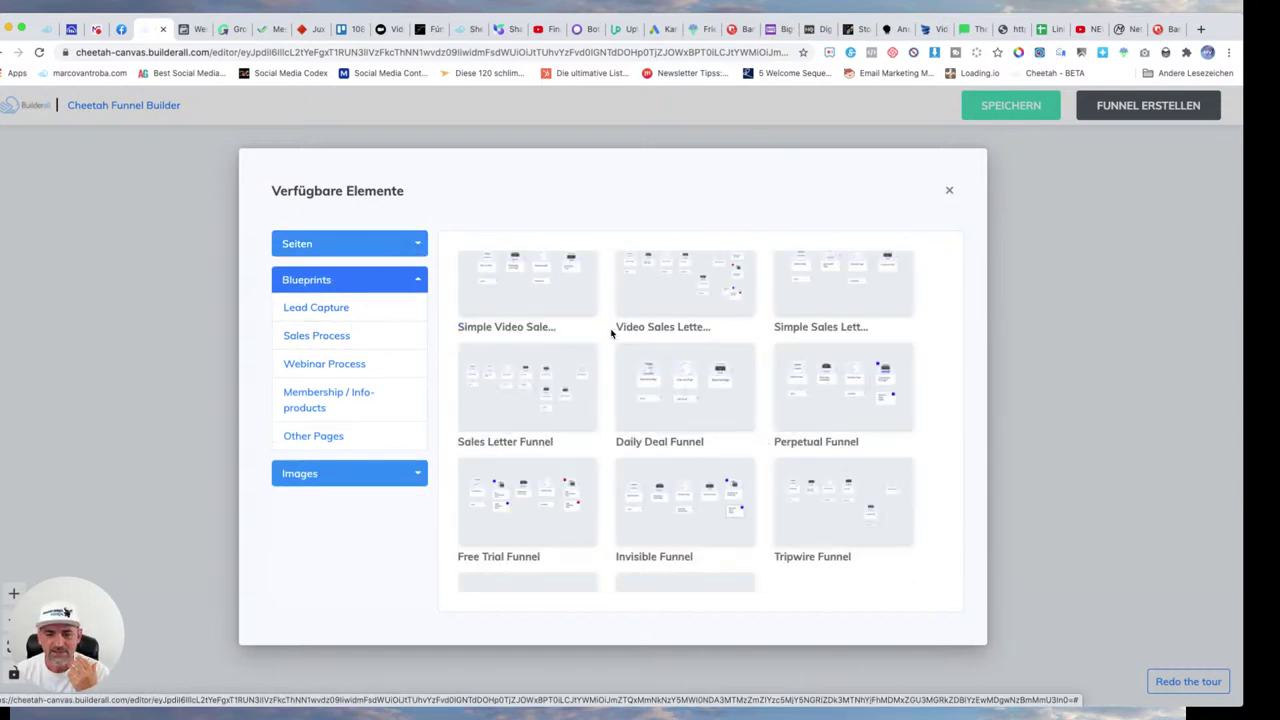
{"action": "scroll", "coordinate": [611, 333], "scroll_direction": "up", "scroll_amount": 5}
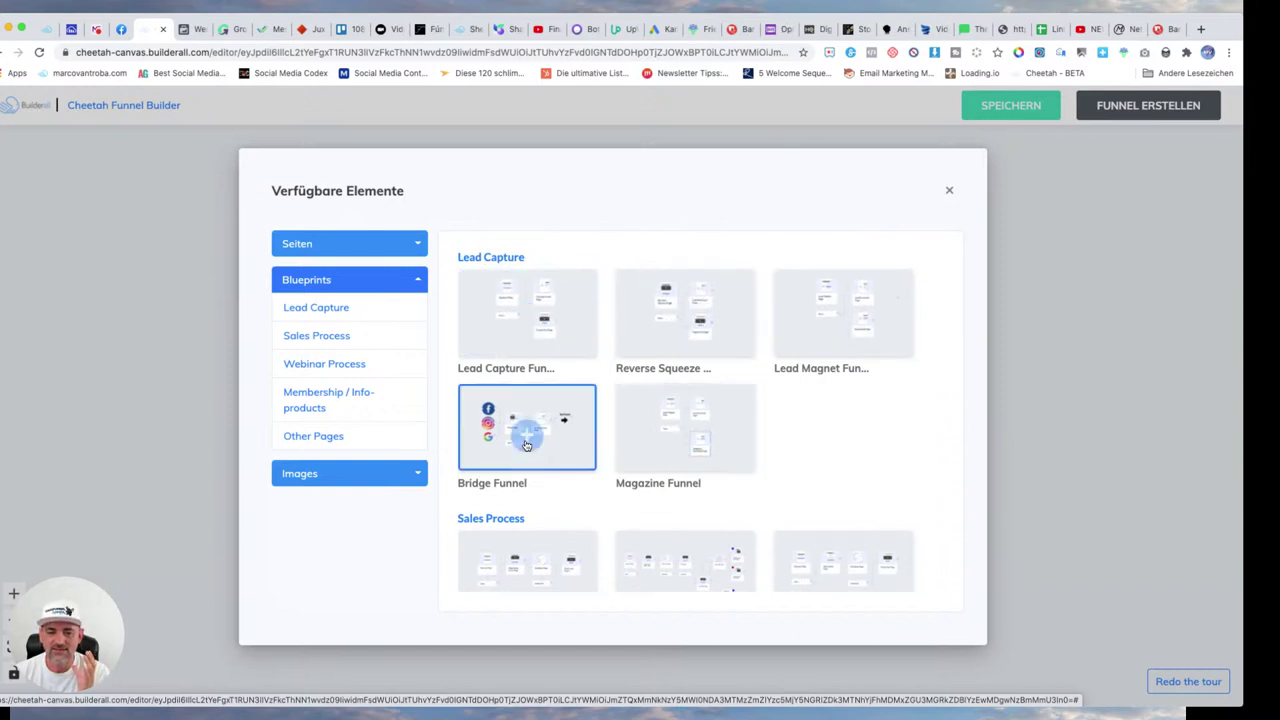
{"action": "scroll", "coordinate": [602, 466], "scroll_direction": "down", "scroll_amount": 5}
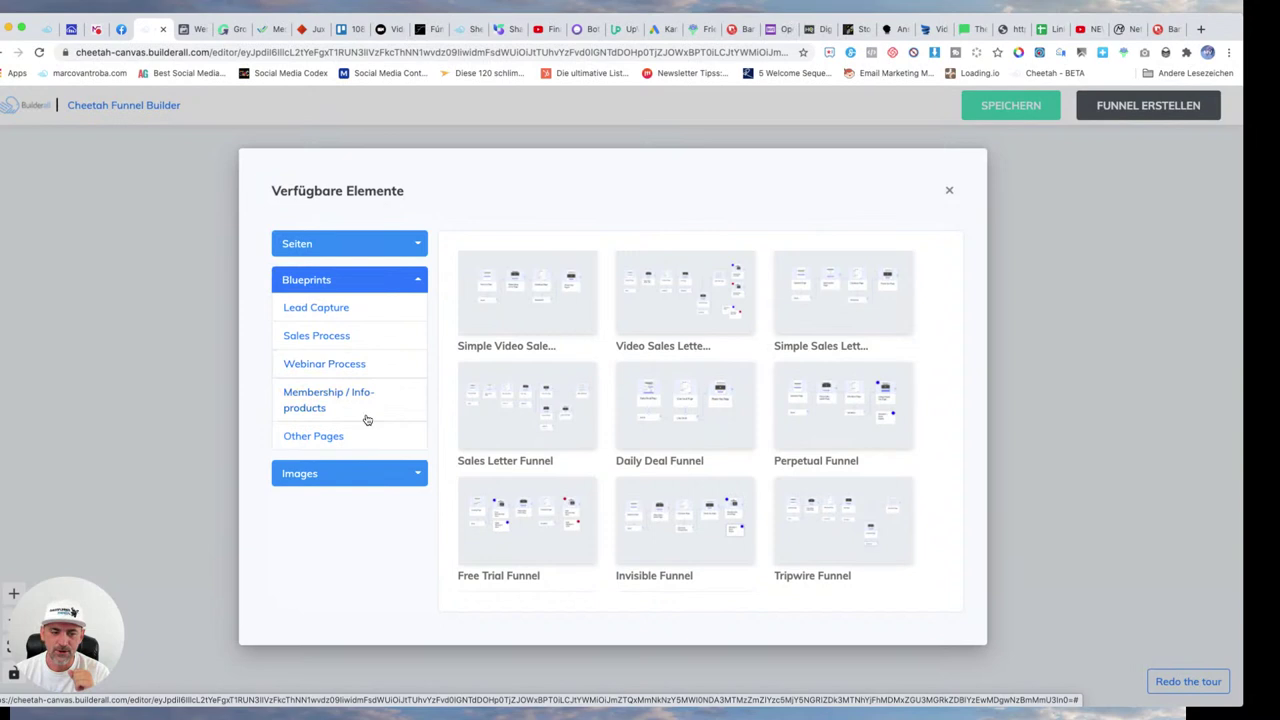
{"action": "left_click", "coordinate": [372, 366]}
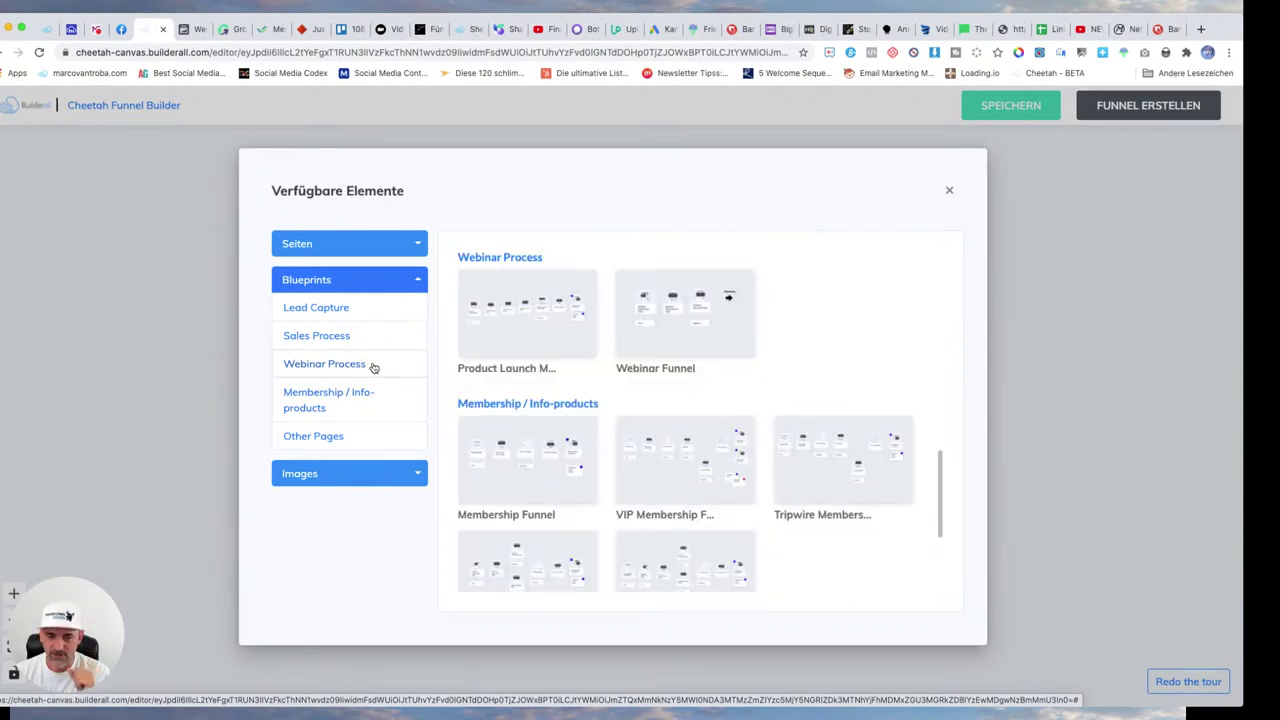
{"action": "left_click", "coordinate": [525, 323]}
{"action": "left_click", "coordinate": [525, 323]}
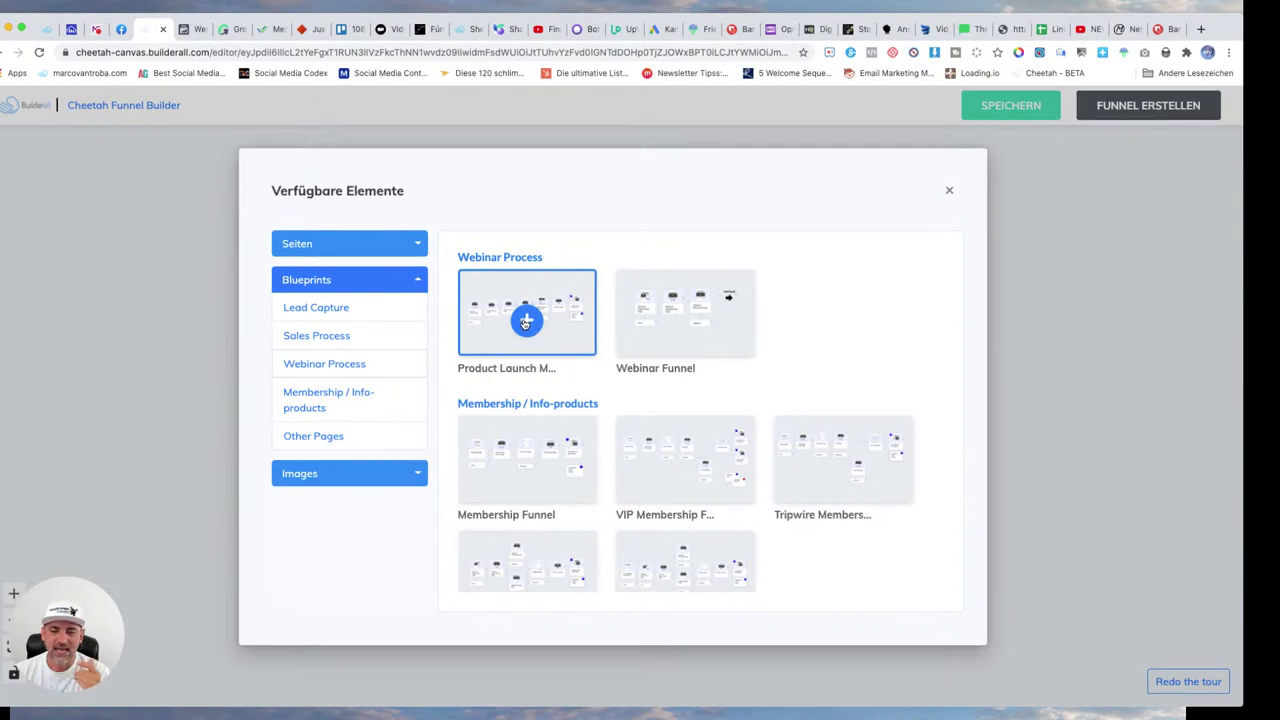
{"action": "mouse_move", "coordinate": [670, 336]}
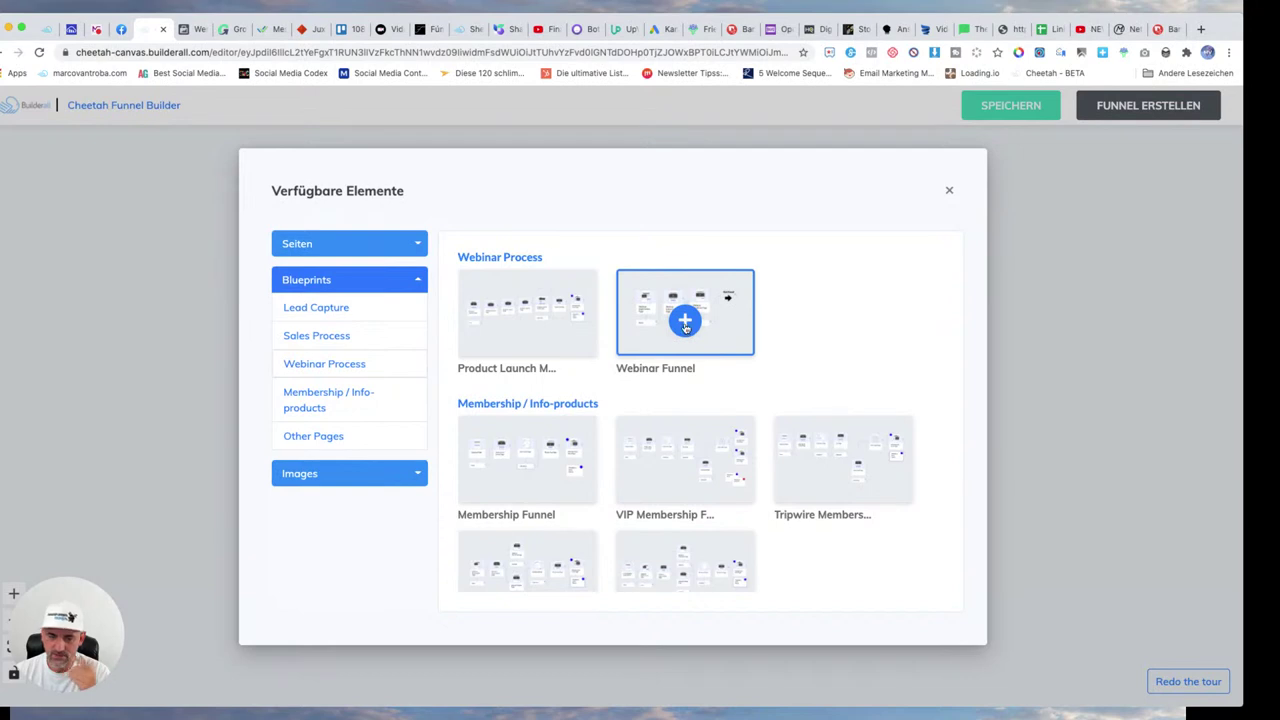
{"action": "left_click", "coordinate": [672, 334]}
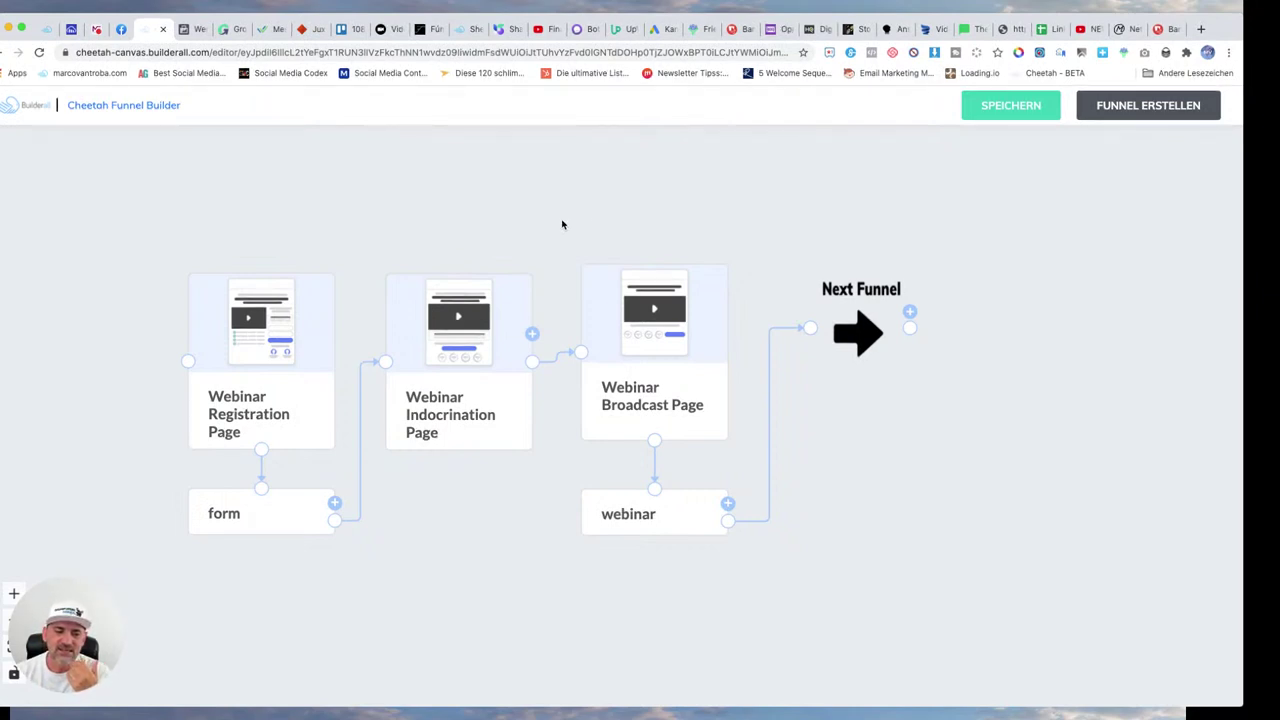
Step: Move the registration, indoctrination and broadcast pages, with the form and webinar blocks, up and to the left to spread out the funnel layout
{"action": "left_click_drag", "start_coordinate": [250, 355], "coordinate": [158, 276]}
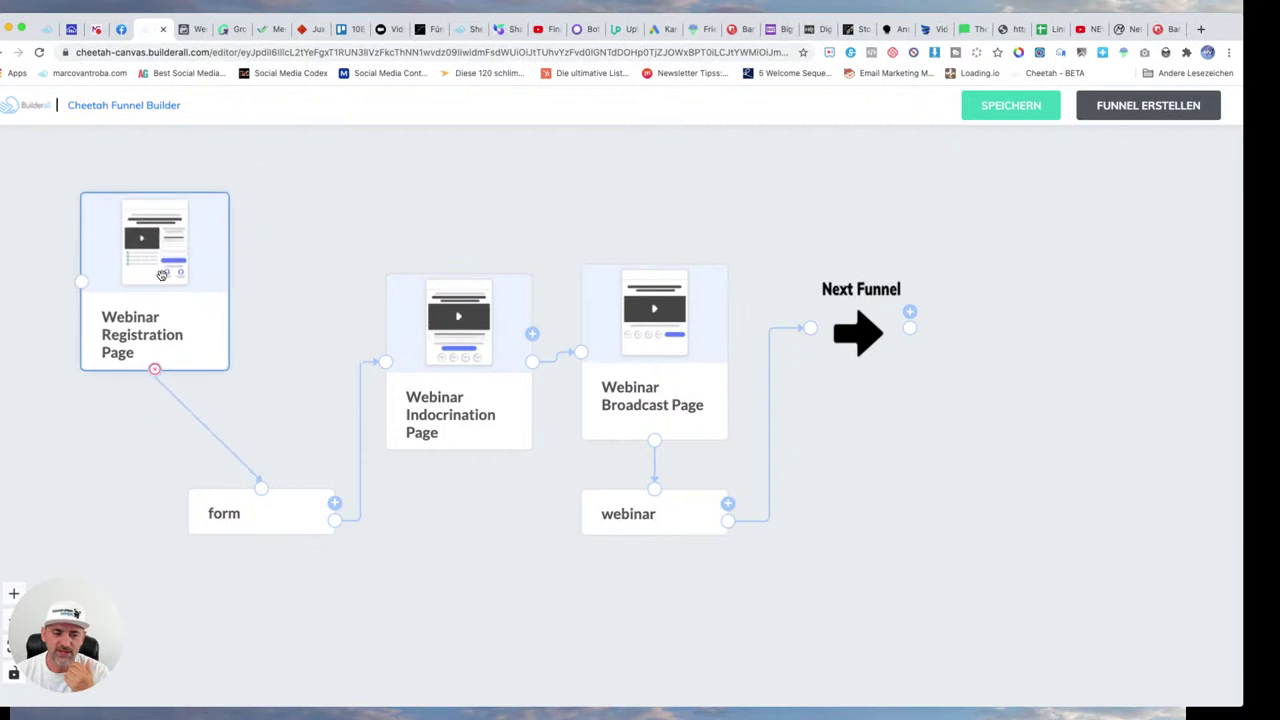
{"action": "left_click_drag", "start_coordinate": [292, 500], "coordinate": [190, 428]}
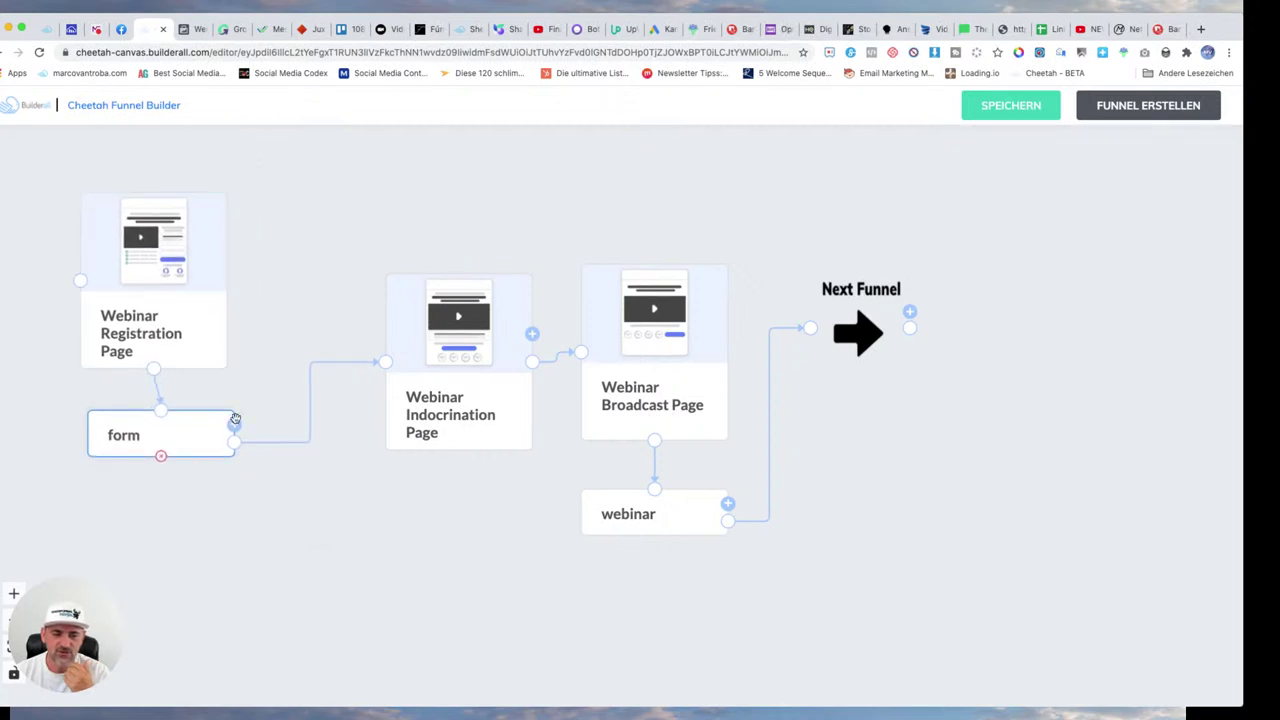
{"action": "left_click_drag", "start_coordinate": [440, 338], "coordinate": [372, 285]}
{"action": "left_click_drag", "start_coordinate": [643, 331], "coordinate": [604, 268]}
{"action": "left_click_drag", "start_coordinate": [645, 518], "coordinate": [609, 449]}
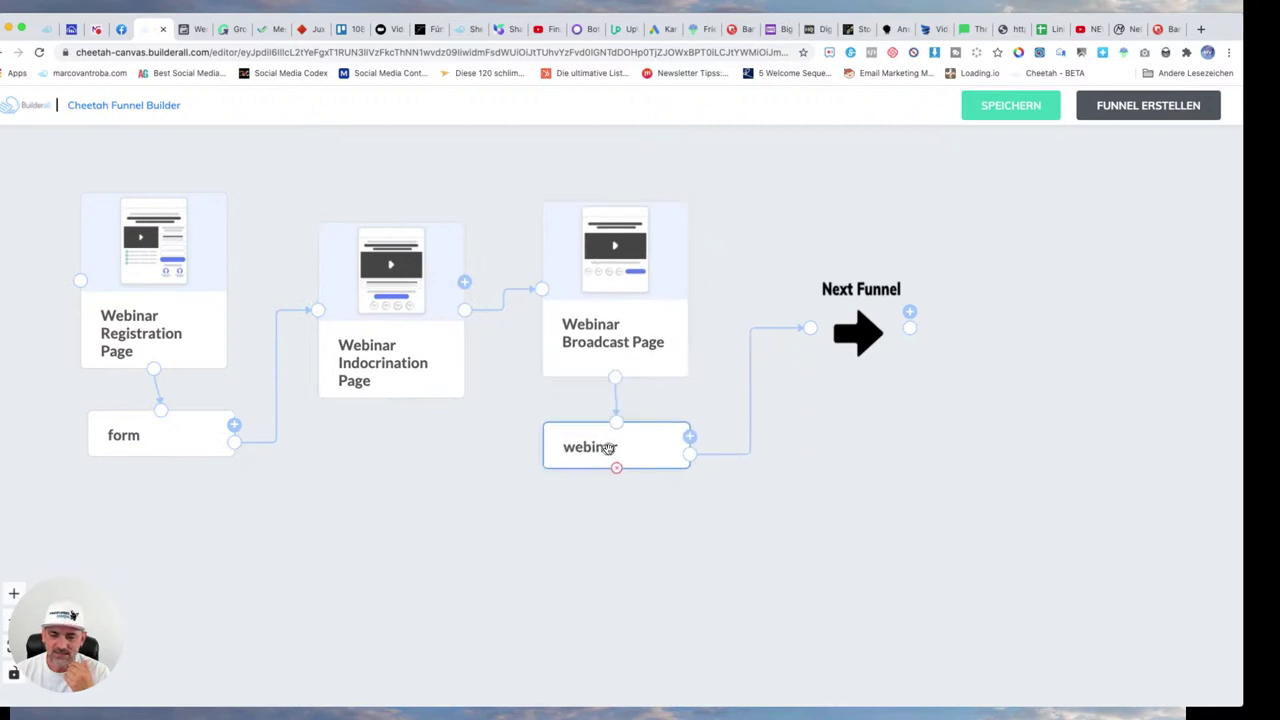
Step: Delete the Next Funnel element, then straighten the webinar block under the broadcast page and the registration page above its form
{"action": "left_click", "coordinate": [858, 334]}
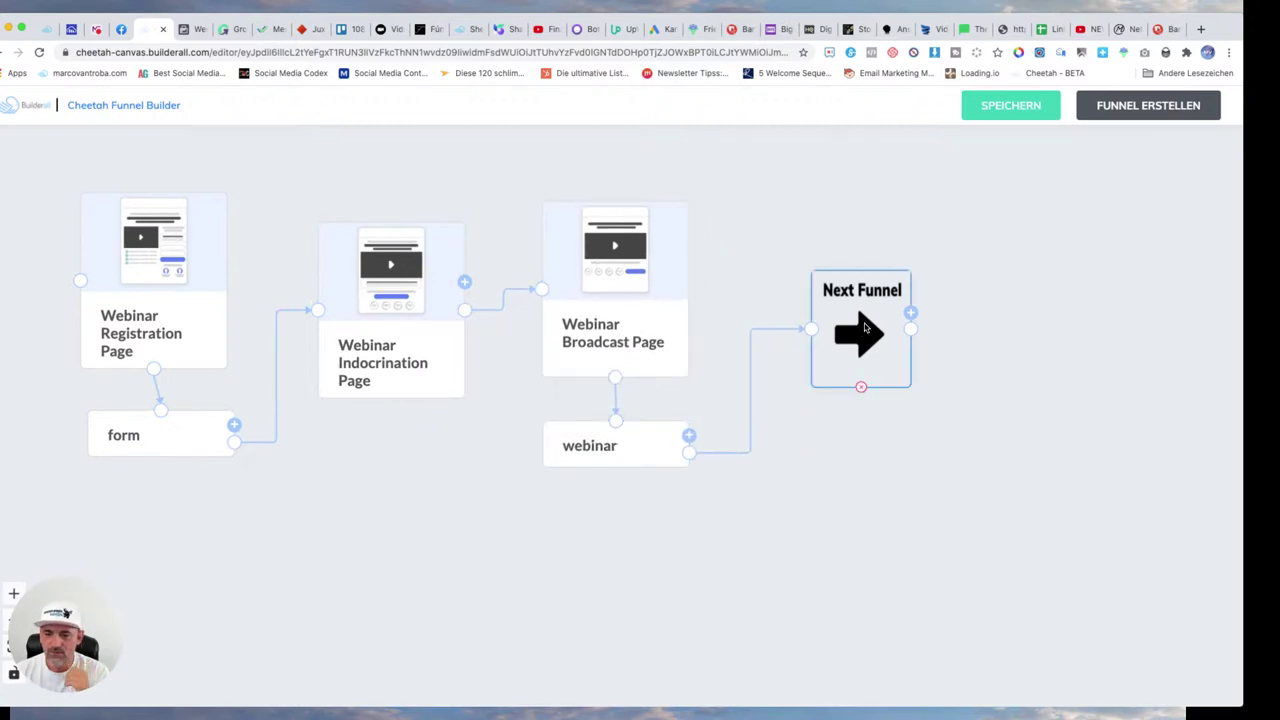
{"action": "left_click", "coordinate": [861, 389]}
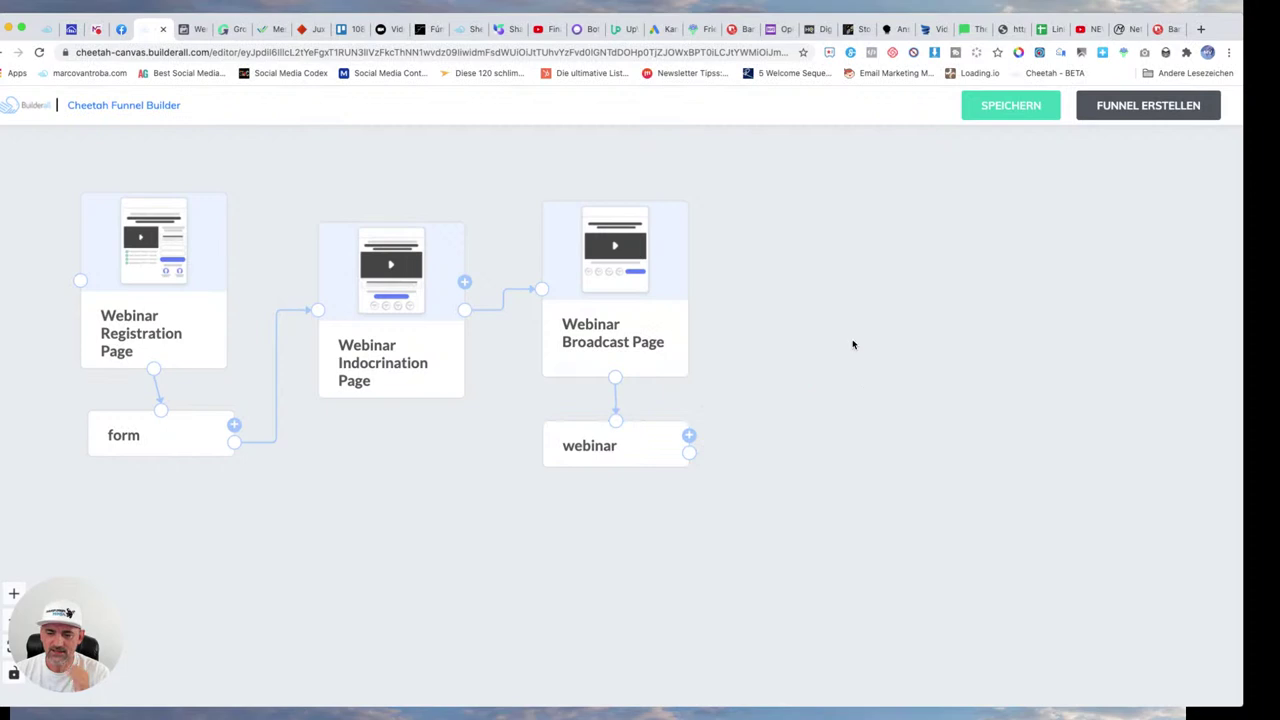
{"action": "left_click_drag", "start_coordinate": [651, 447], "coordinate": [651, 443]}
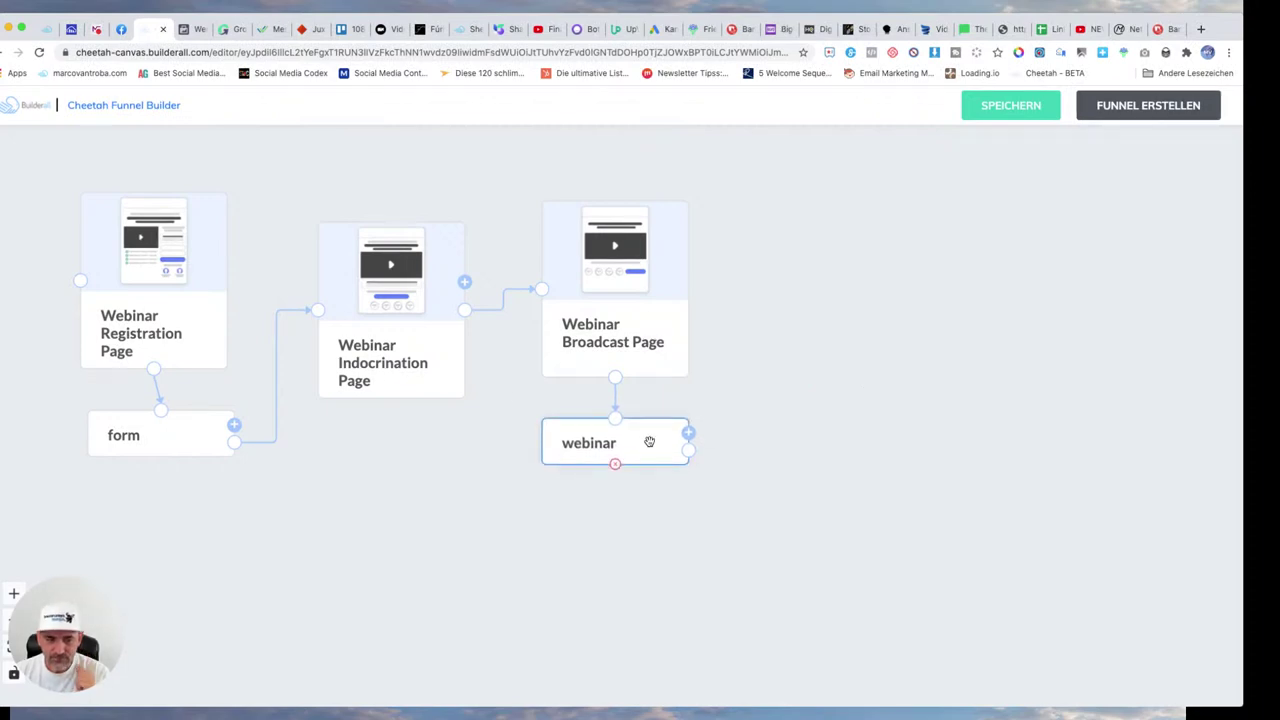
{"action": "left_click_drag", "start_coordinate": [212, 343], "coordinate": [217, 340]}
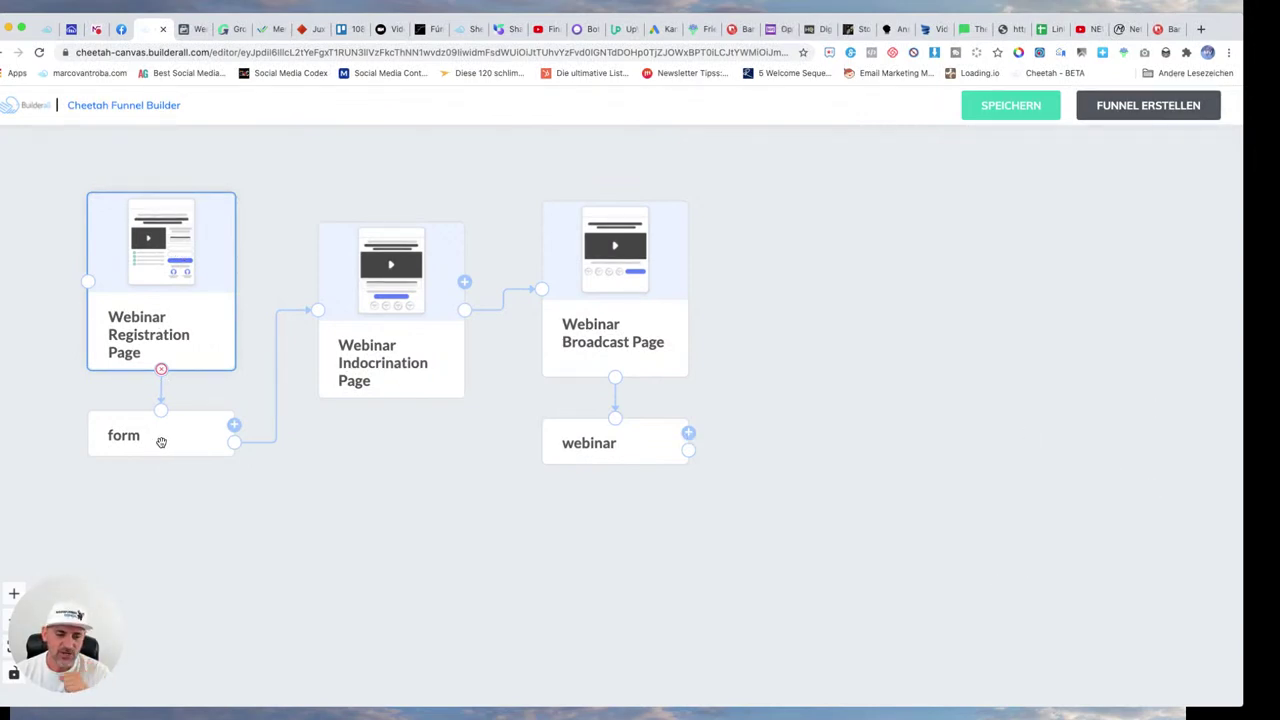
{"action": "left_click", "coordinate": [385, 295]}
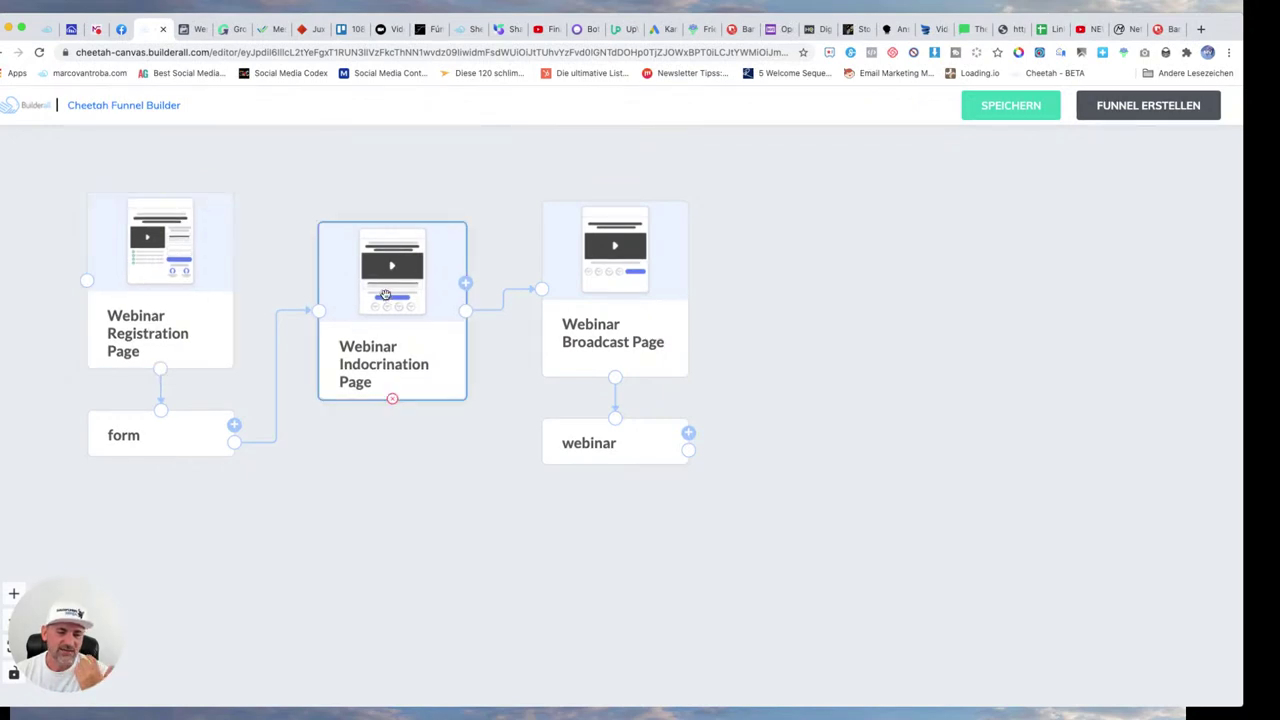
{"action": "left_click", "coordinate": [641, 284]}
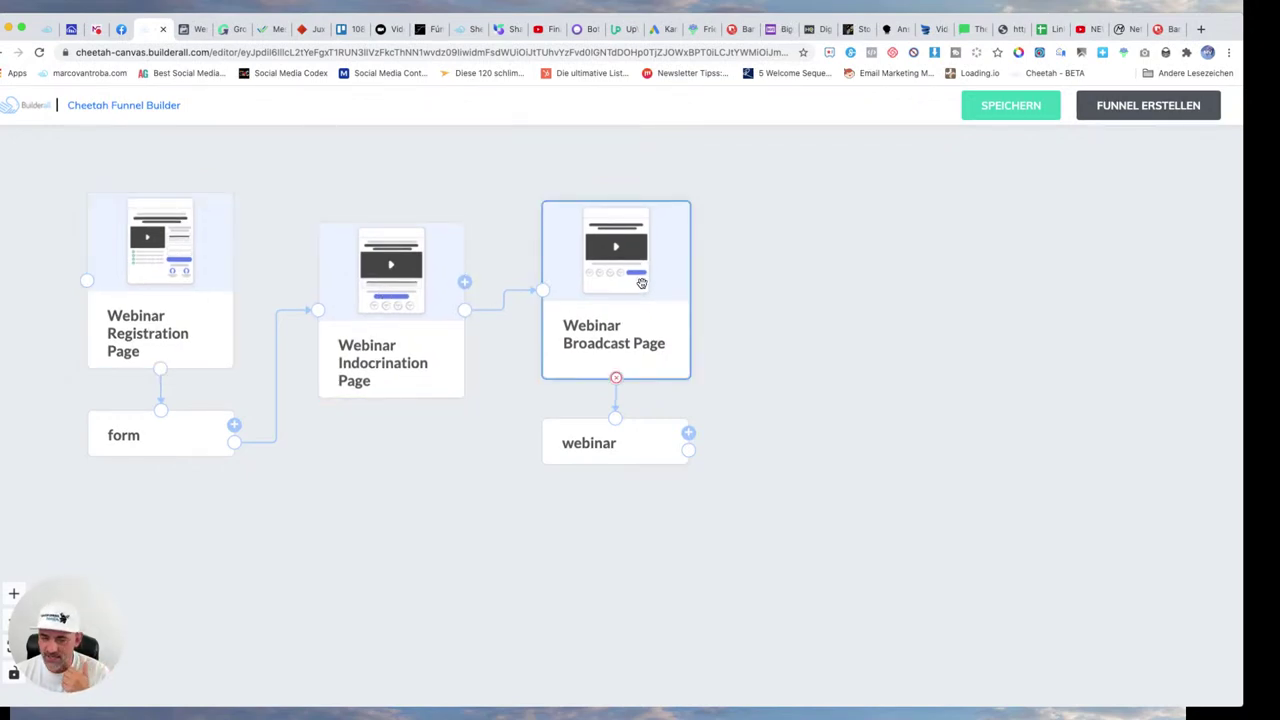
Step: Rename the webinar registration page as "Webinar Registrierung" and make it the funnel's home page
{"action": "double_click", "coordinate": [173, 283]}
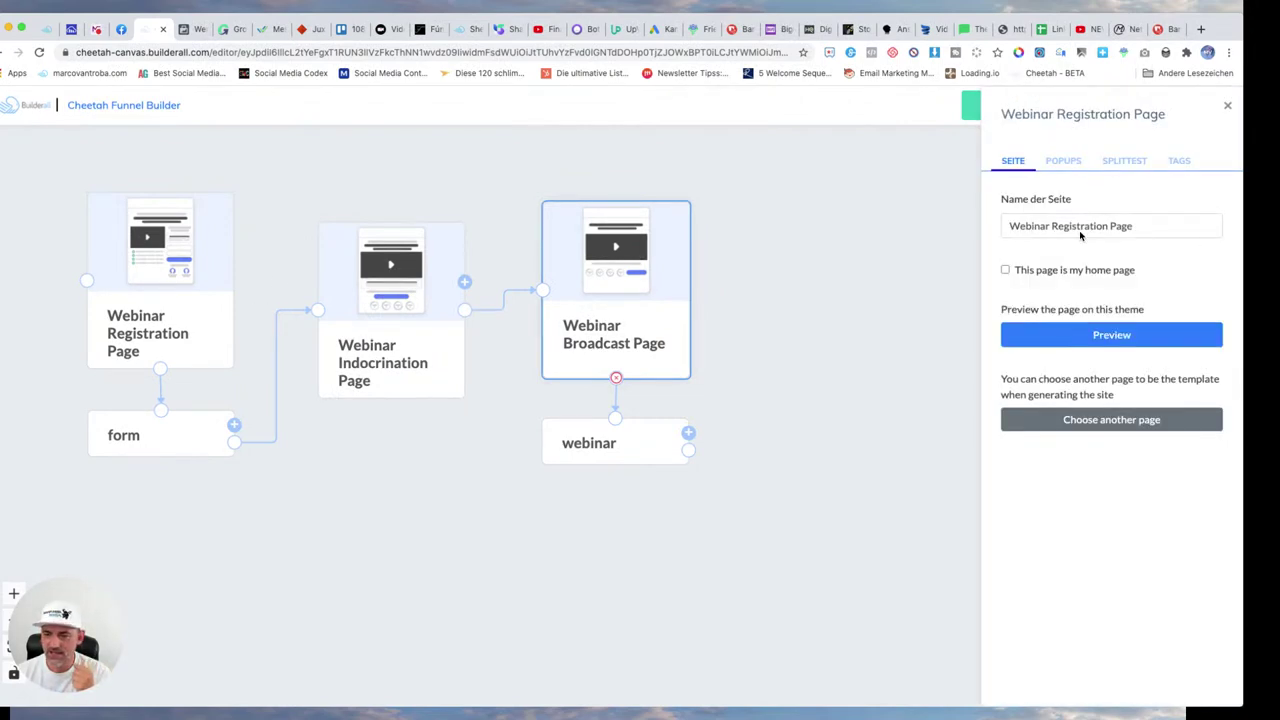
{"action": "left_click_drag", "start_coordinate": [1052, 226], "coordinate": [1172, 224]}
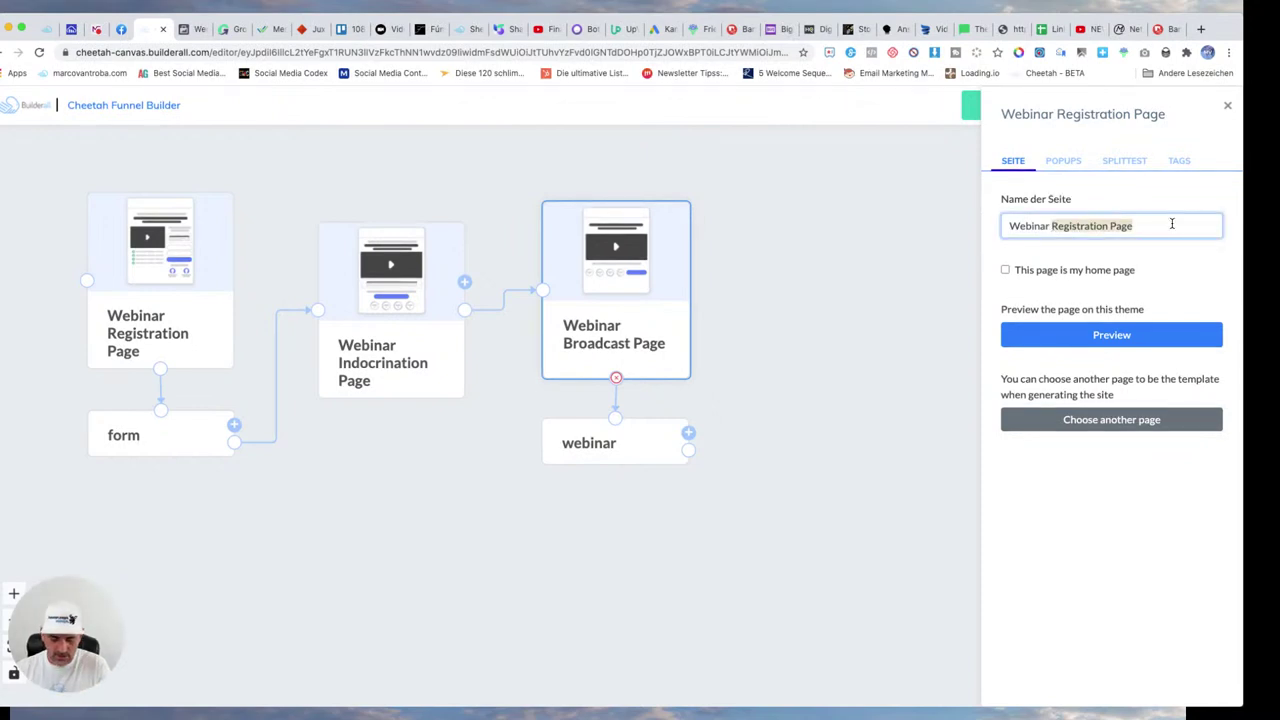
{"action": "type", "text": "Regsitr"}
{"action": "type", "text": "ies"}
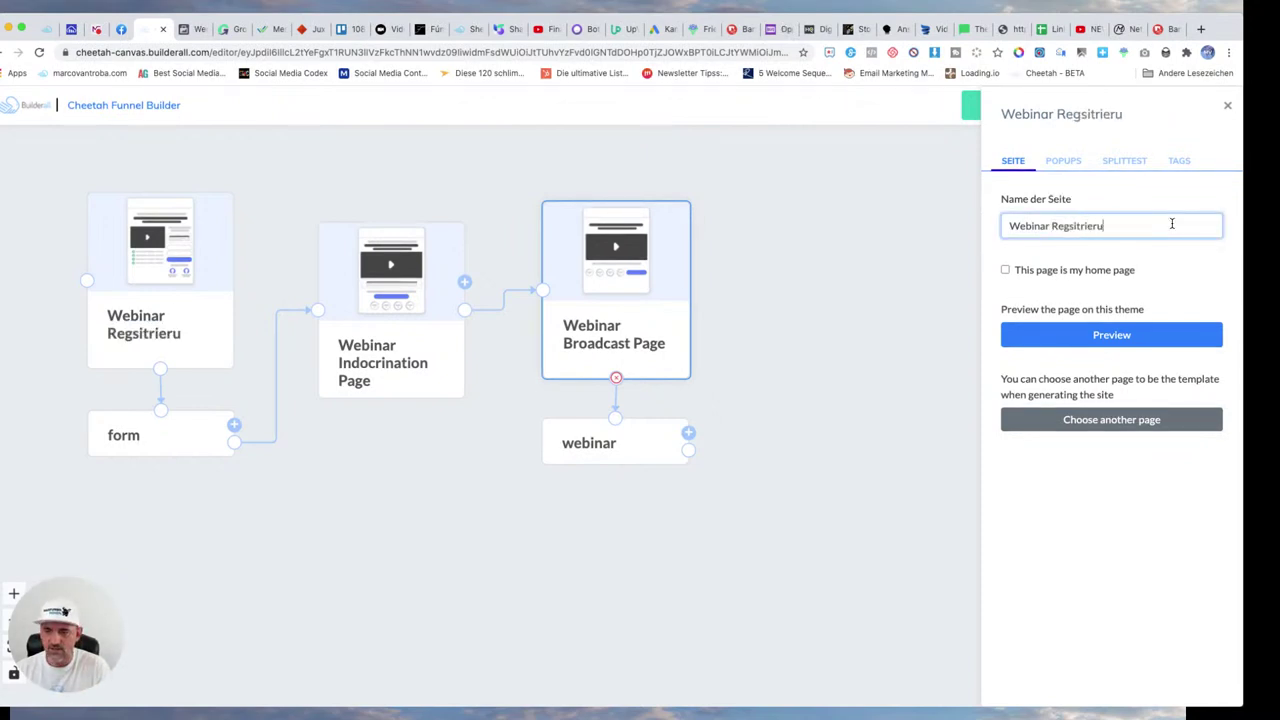
{"action": "key", "text": "BackSpace"}
{"action": "key", "text": "BackSpace"}
{"action": "key", "text": "BackSpace"}
{"action": "key", "text": "BackSpace"}
{"action": "key", "text": "BackSpace"}
{"action": "key", "text": "BackSpace"}
{"action": "key", "text": "BackSpace"}
{"action": "type", "text": "istru"}
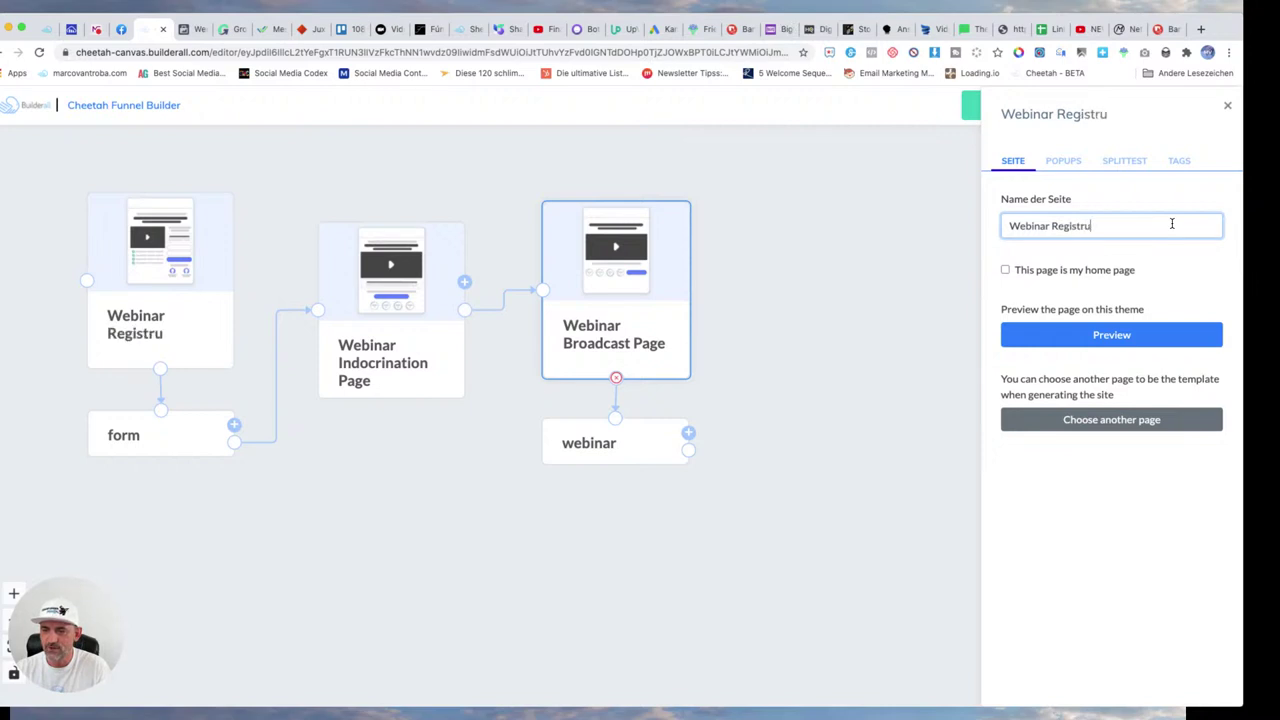
{"action": "key", "text": "BackSpace"}
{"action": "type", "text": "ierung"}
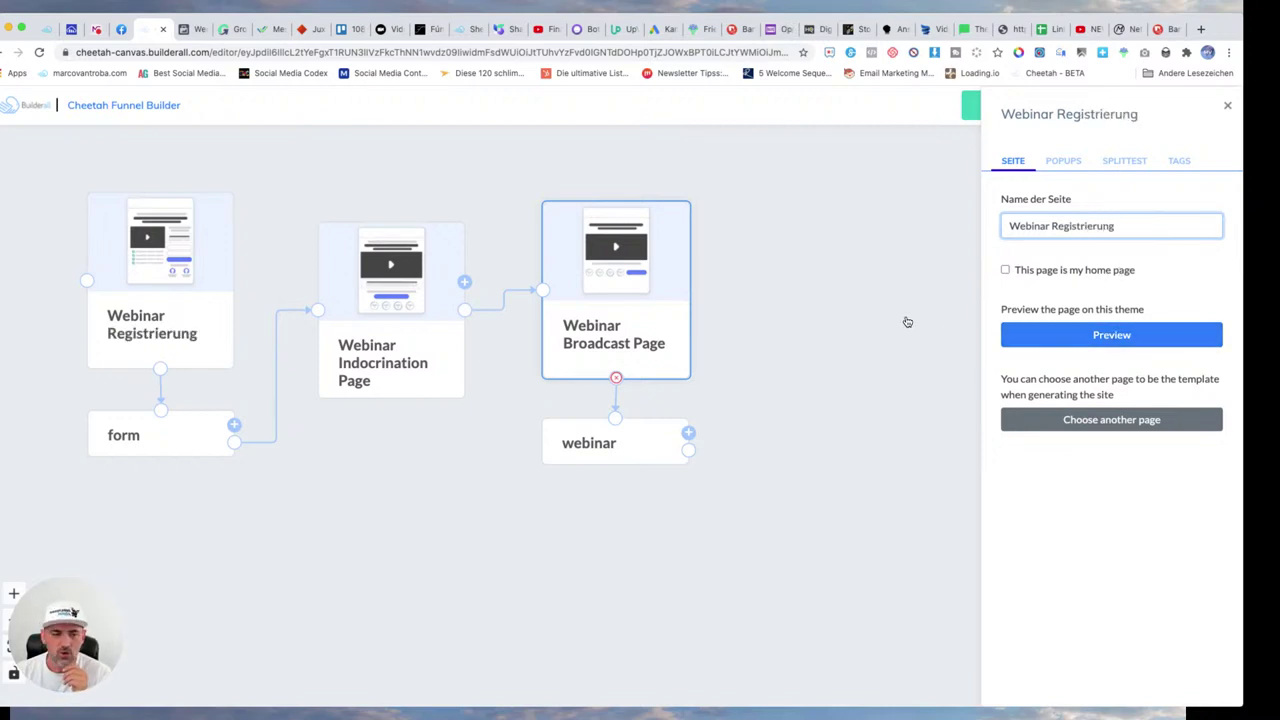
{"action": "left_click", "coordinate": [1006, 271]}
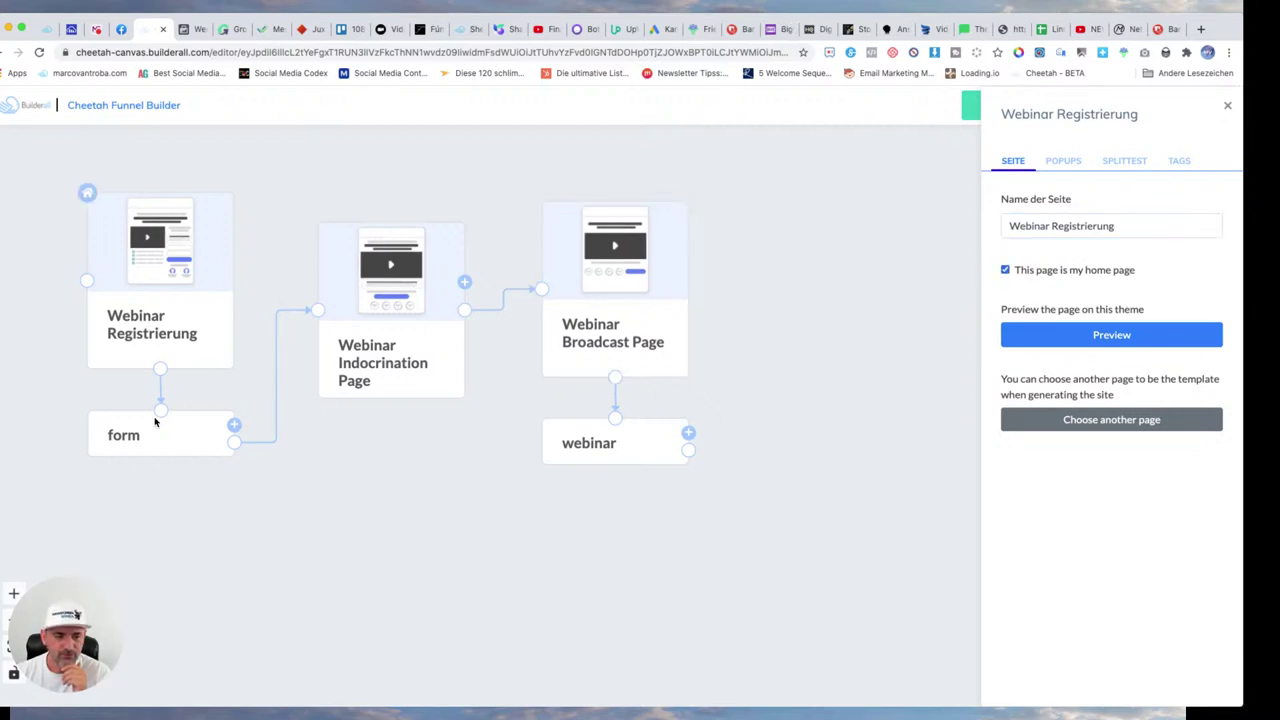
Step: Rename the webinar indoctrination page as "Webinar Warteraum"
{"action": "left_click", "coordinate": [390, 298]}
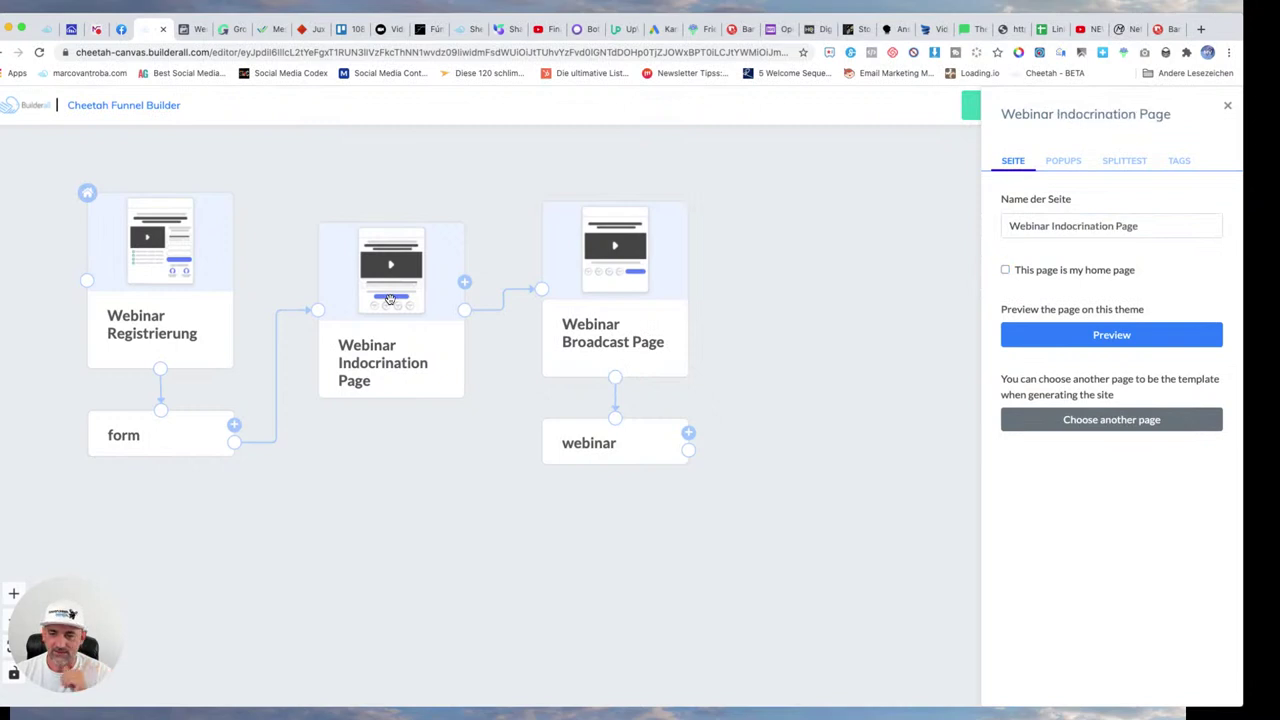
{"action": "left_click", "coordinate": [1053, 226]}
{"action": "type", "text": "Warteraum"}
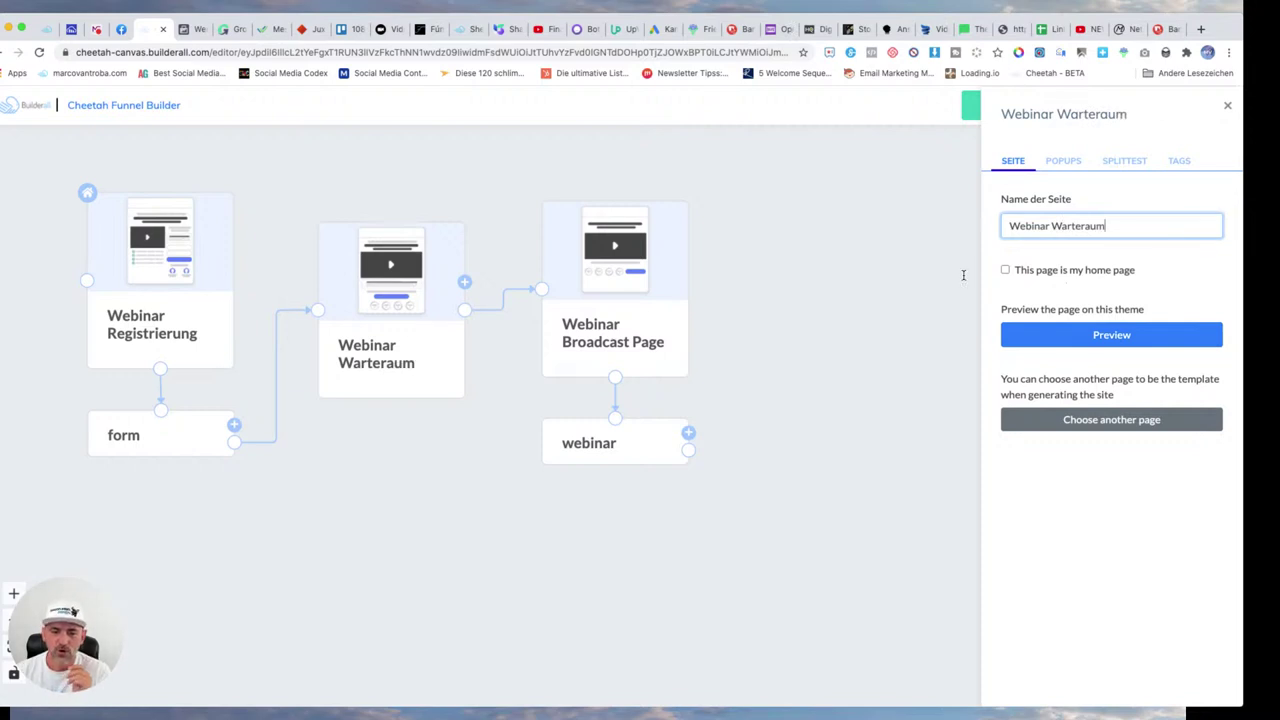
Step: Rename the webinar broadcast page as "Webinar Raum" and close its settings
{"action": "left_click", "coordinate": [648, 282]}
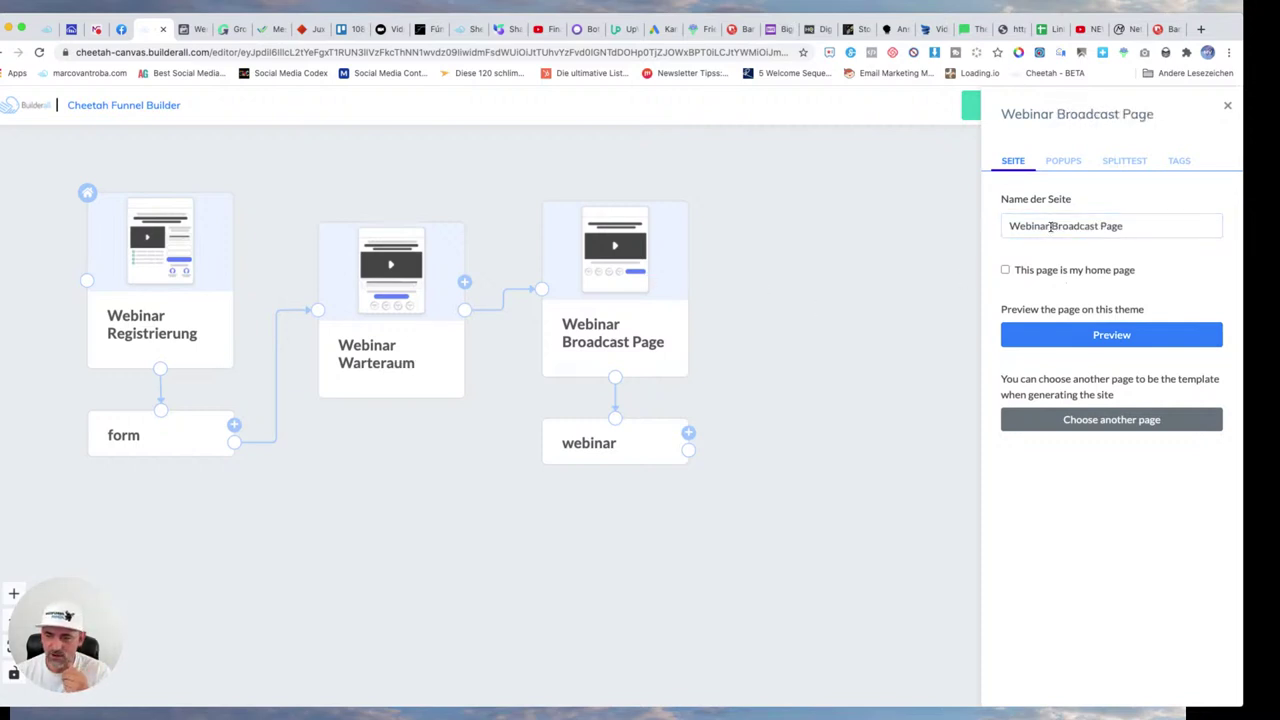
{"action": "left_click_drag", "start_coordinate": [1051, 226], "coordinate": [1137, 225]}
{"action": "type", "text": "Raum"}
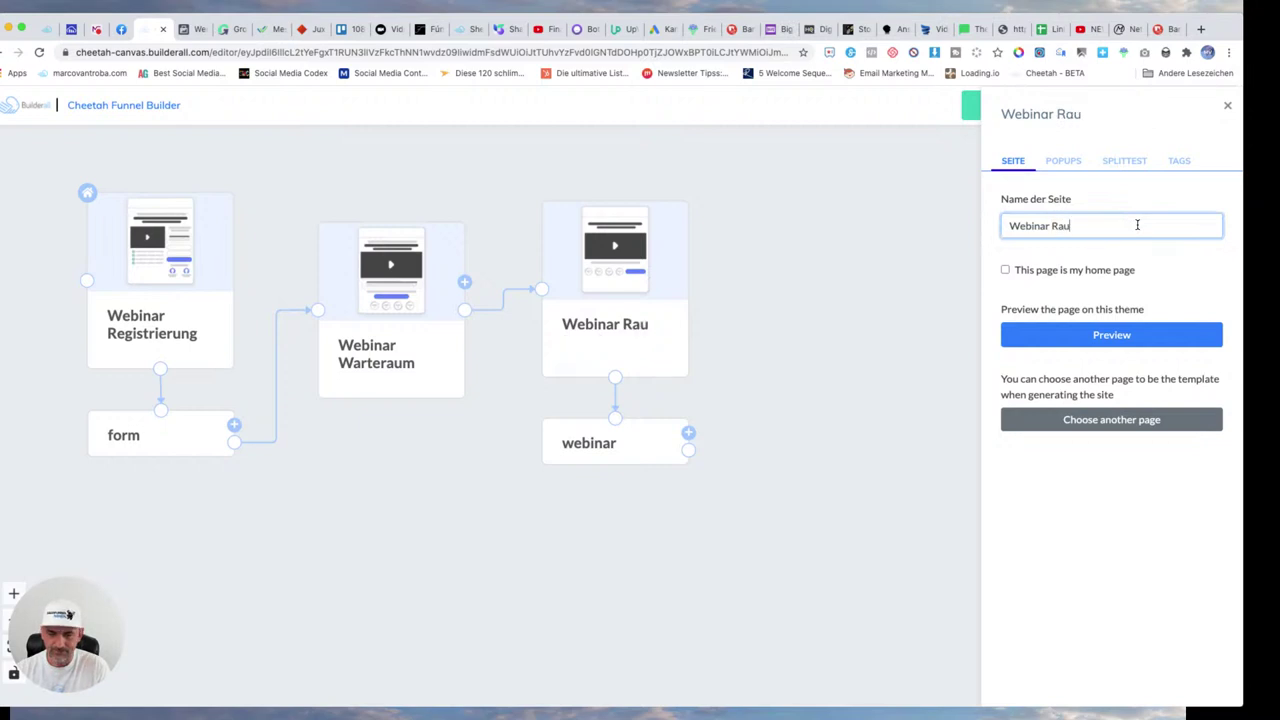
{"action": "left_click", "coordinate": [923, 296]}
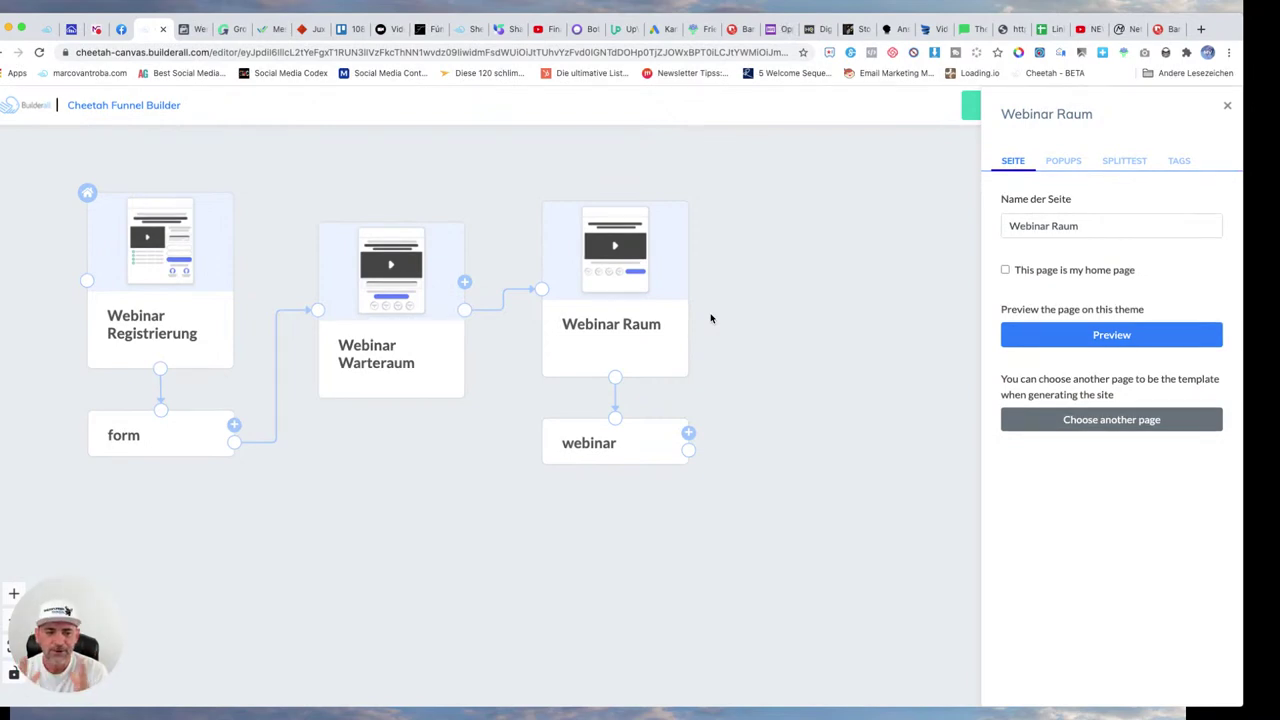
{"action": "left_click", "coordinate": [1228, 106]}
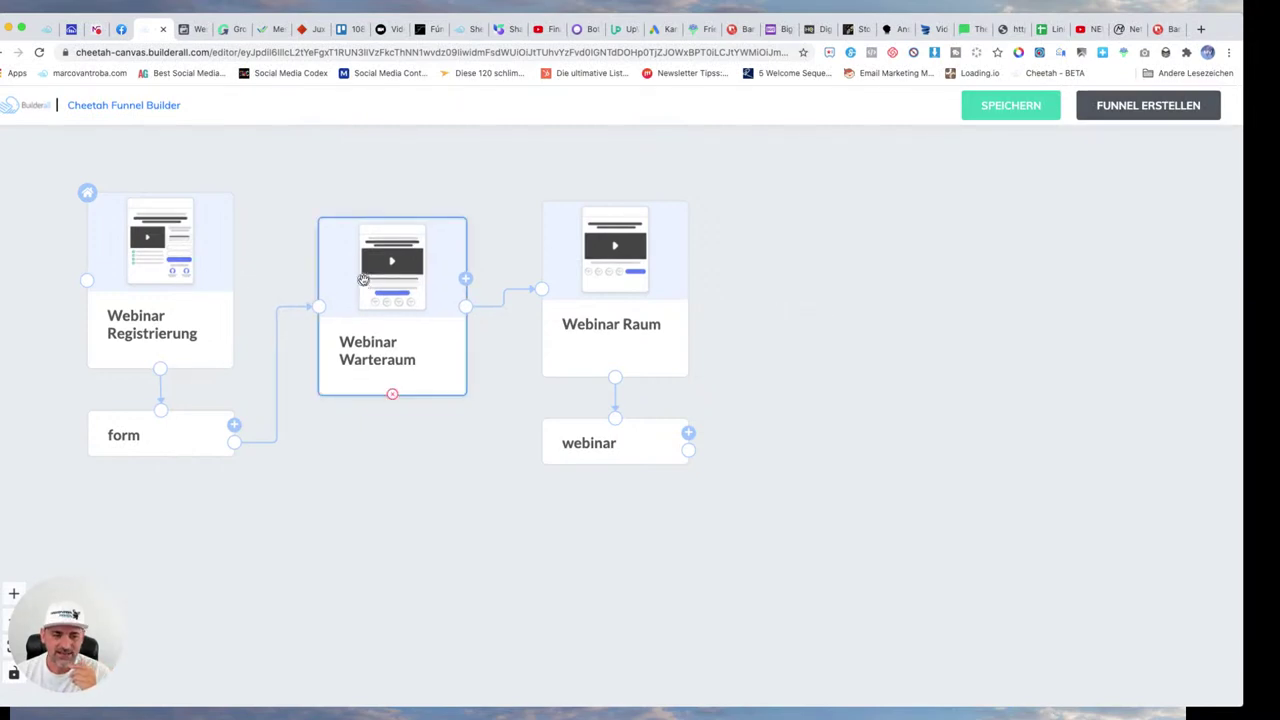
Step: Align the Webinar Warteraum and Webinar Raum pages level with the registration page, and save the funnel
{"action": "left_click_drag", "start_coordinate": [364, 287], "coordinate": [355, 258]}
{"action": "left_click_drag", "start_coordinate": [567, 269], "coordinate": [575, 261]}
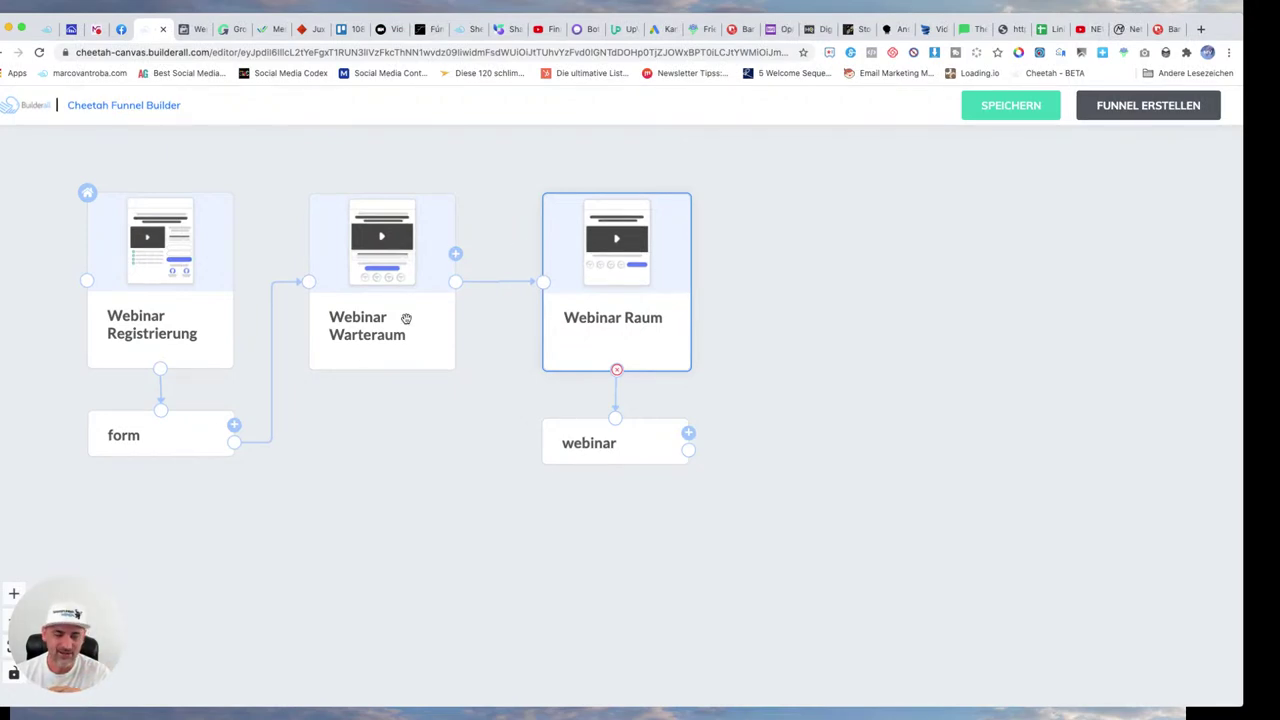
{"action": "left_click", "coordinate": [982, 112]}
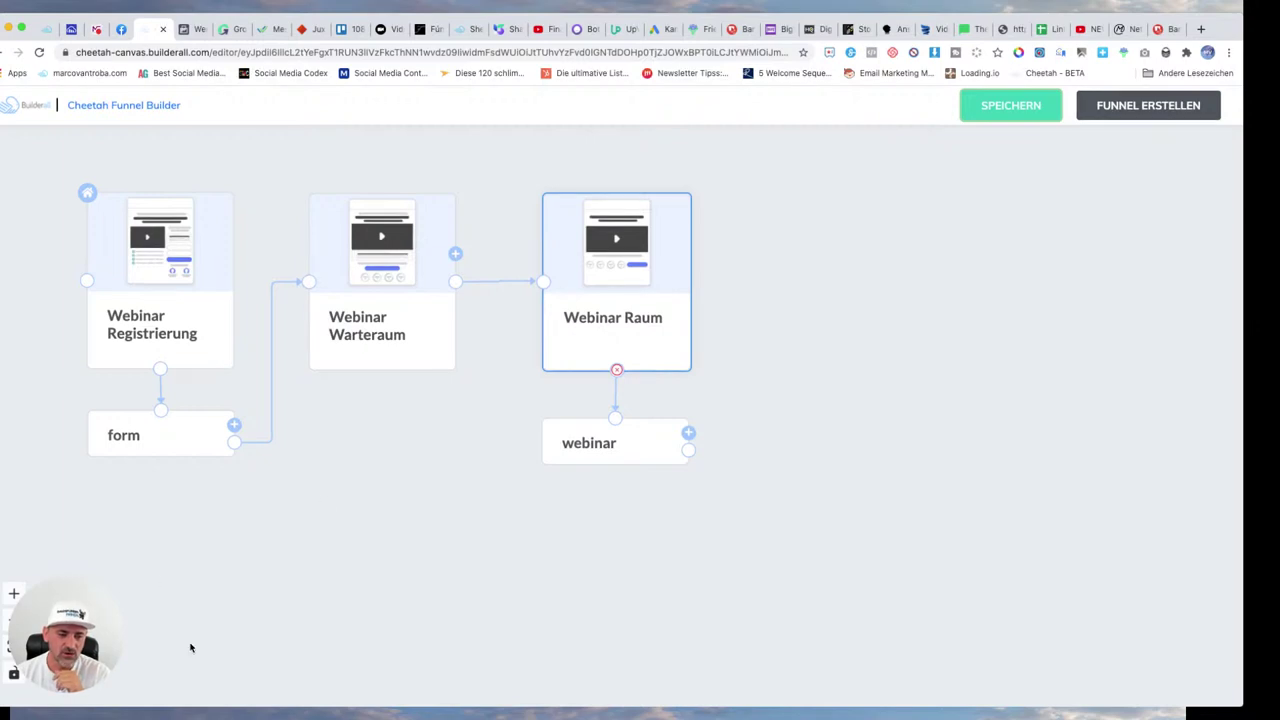
Step: Preview the Webinar Registrierung page template and examine its video, event details and sign-up form
{"action": "left_click", "coordinate": [170, 277]}
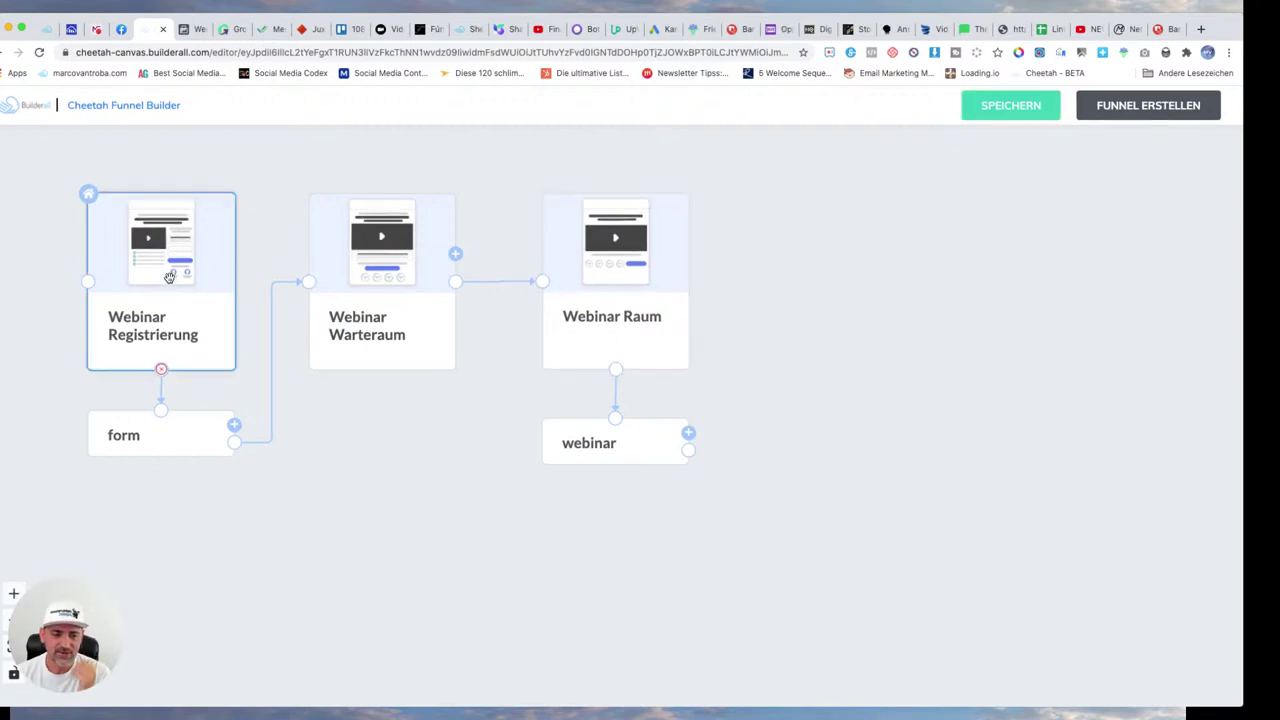
{"action": "left_click", "coordinate": [170, 277]}
{"action": "left_click", "coordinate": [1106, 335]}
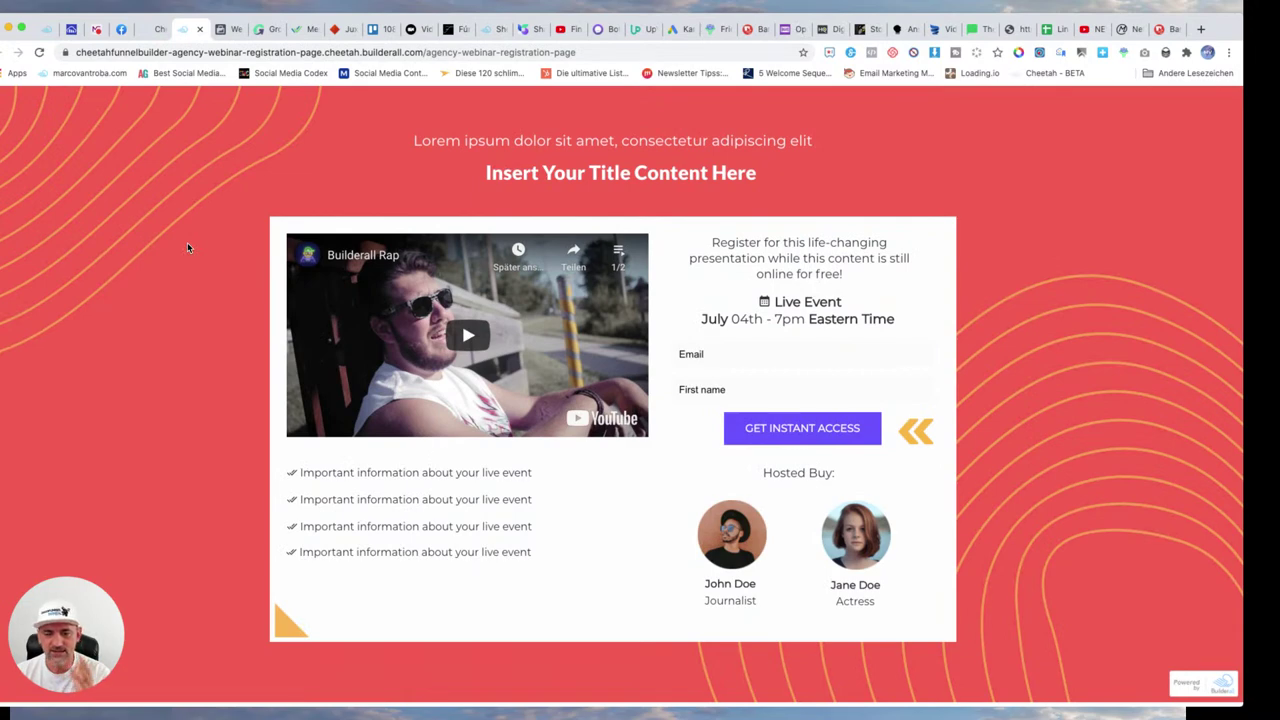
{"action": "left_click", "coordinate": [199, 29]}
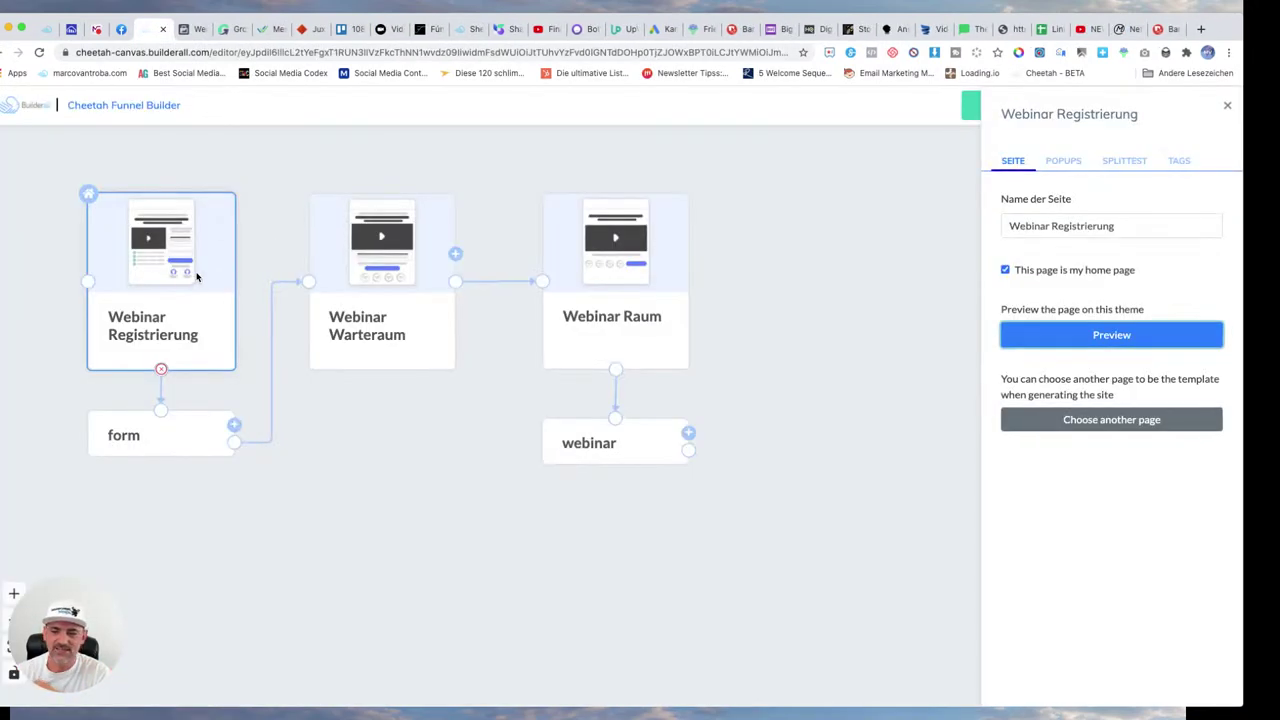
{"action": "left_click", "coordinate": [196, 209]}
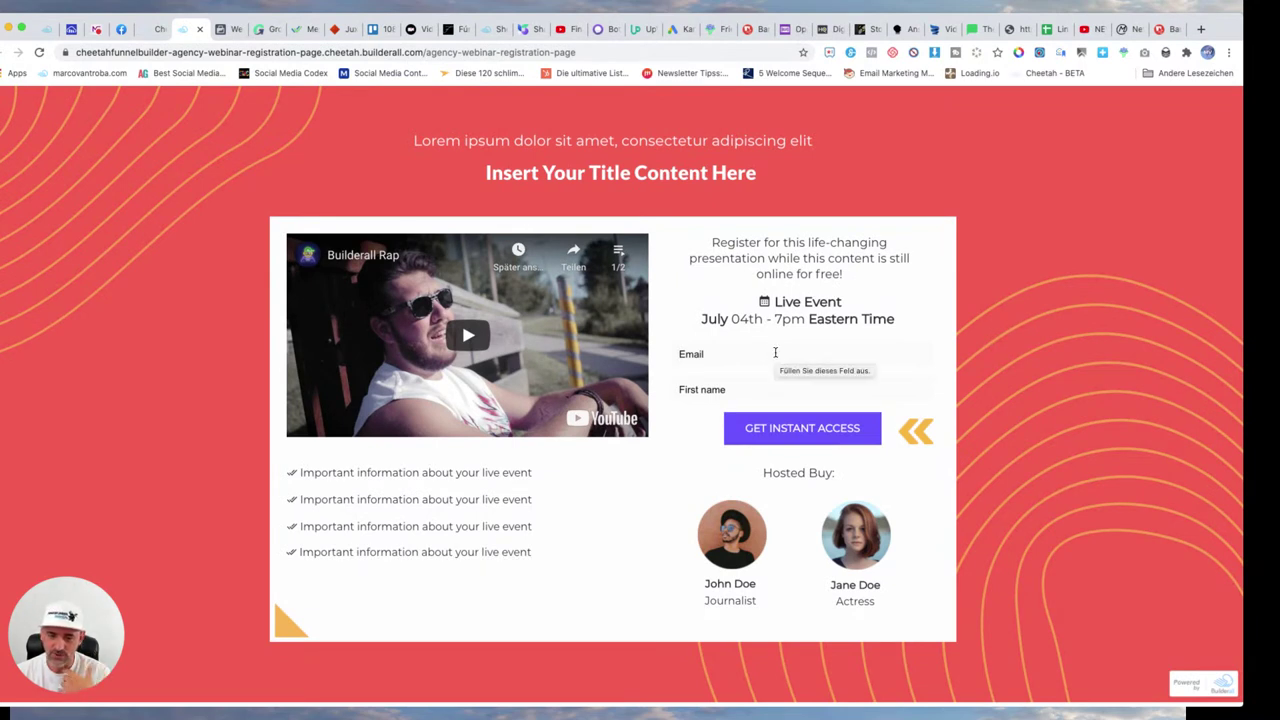
{"action": "left_click", "coordinate": [201, 31]}
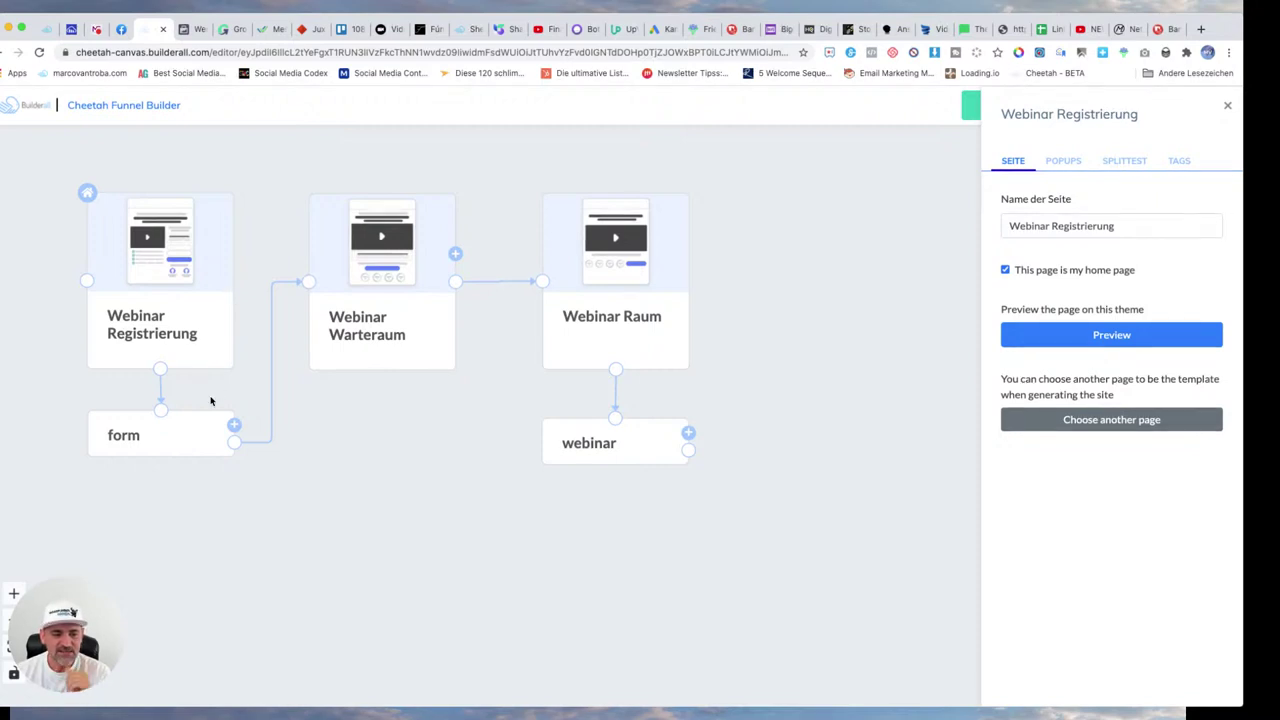
Step: Rename the form block under the registration page as "Anmeldeformular"
{"action": "left_click", "coordinate": [186, 428]}
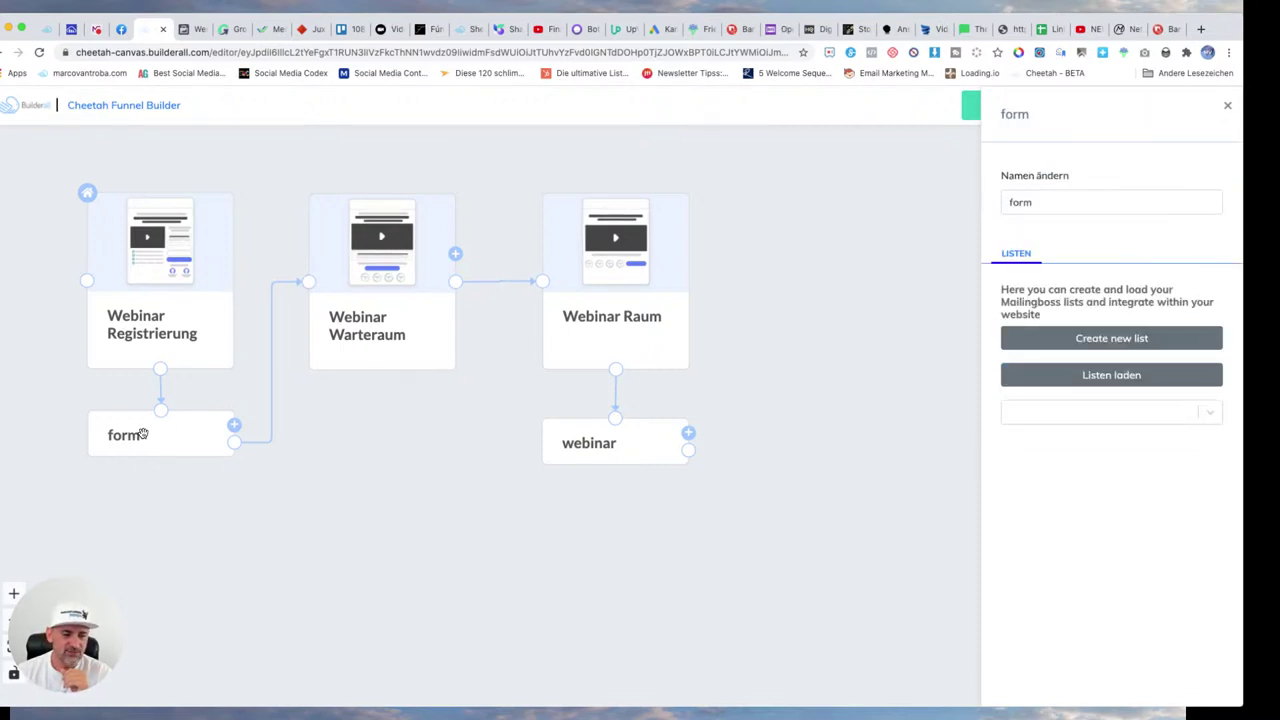
{"action": "left_click", "coordinate": [1009, 204]}
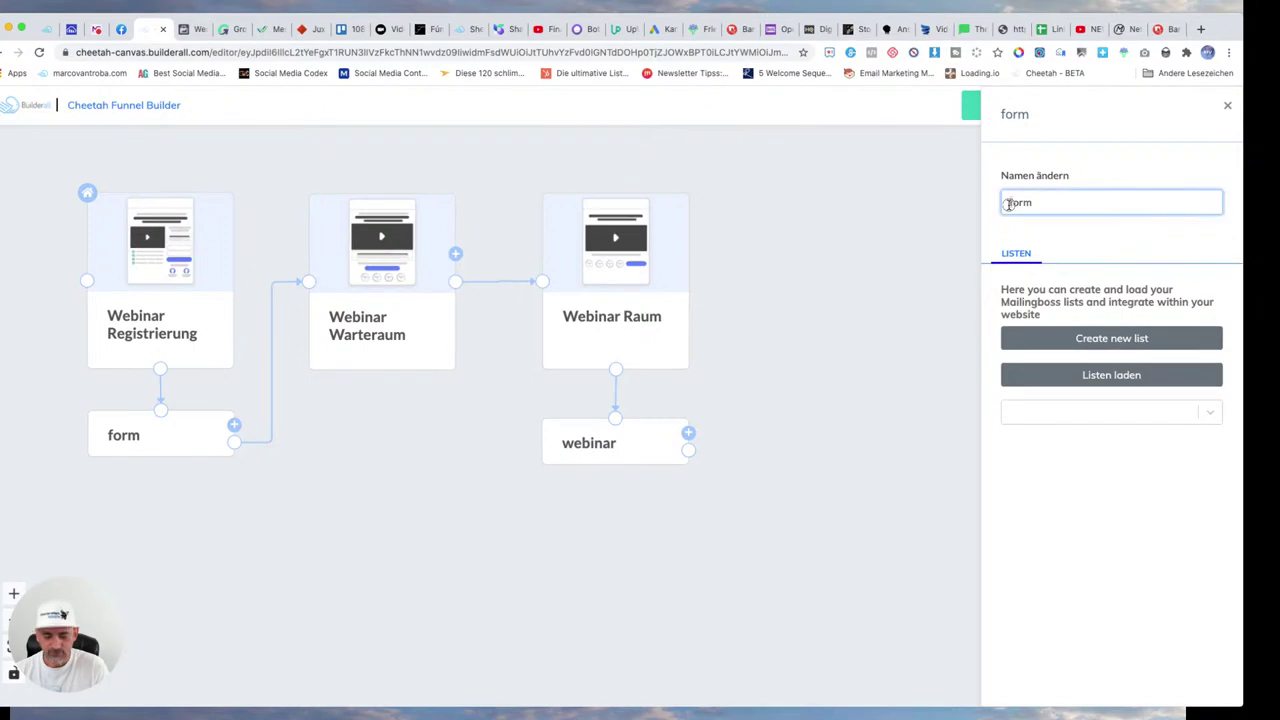
{"action": "double_click", "coordinate": [1008, 204]}
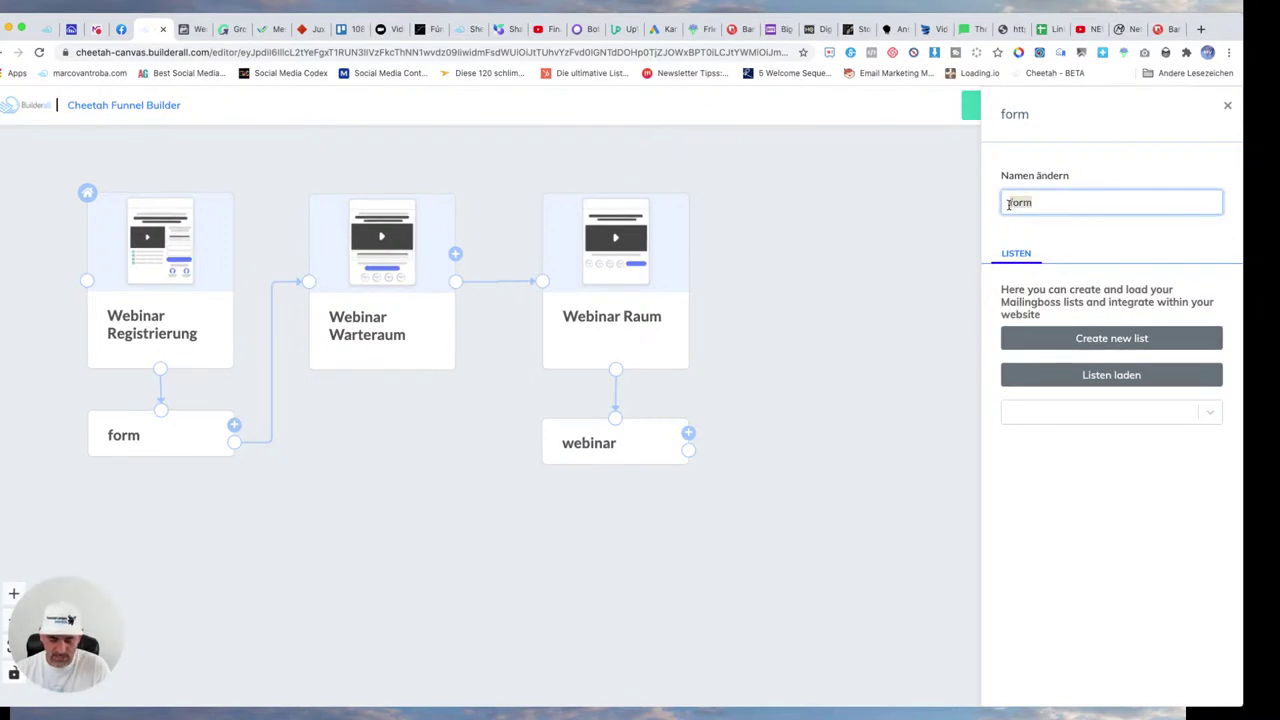
{"action": "type", "text": "Anmeldefo"}
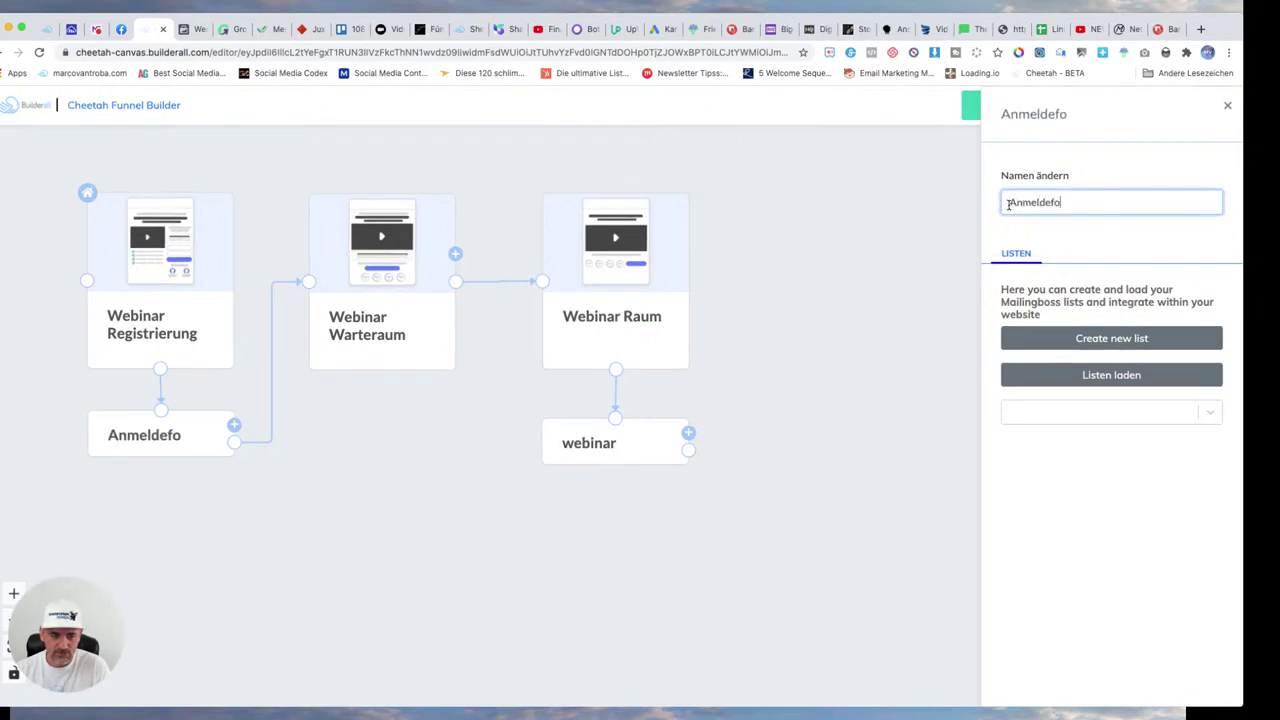
{"action": "type", "text": "rmular"}
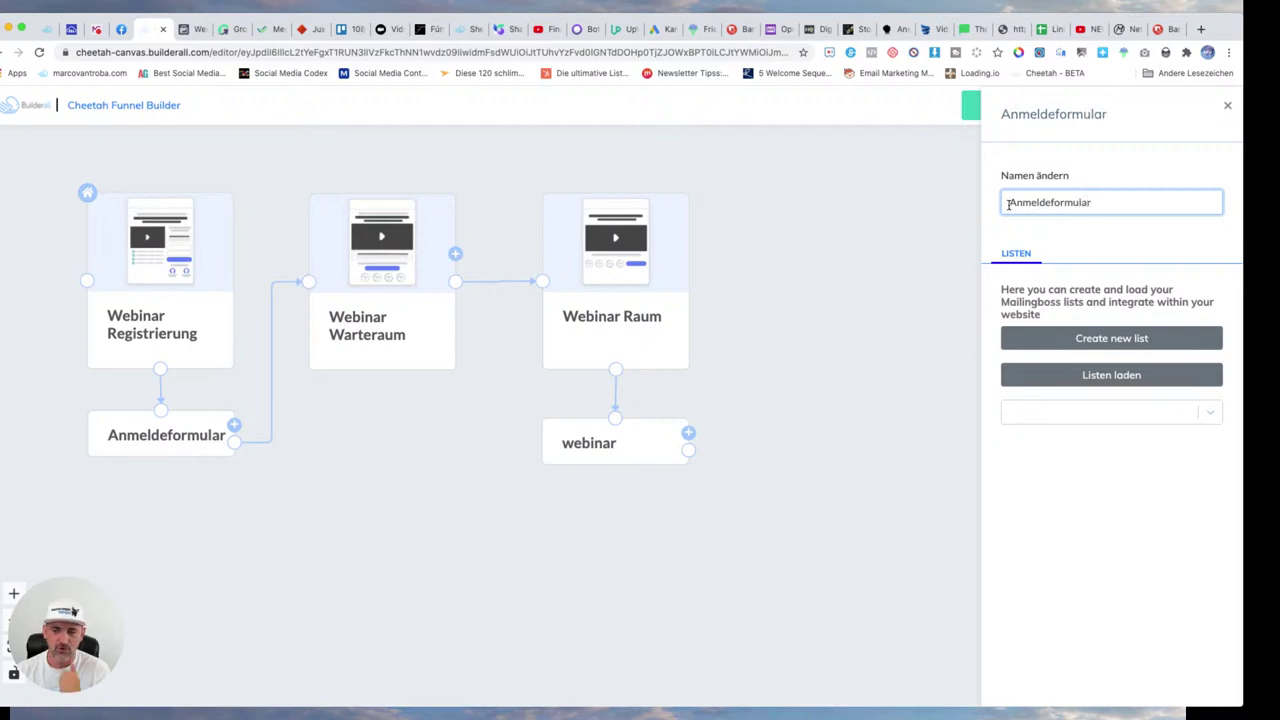
{"action": "left_click", "coordinate": [1022, 305]}
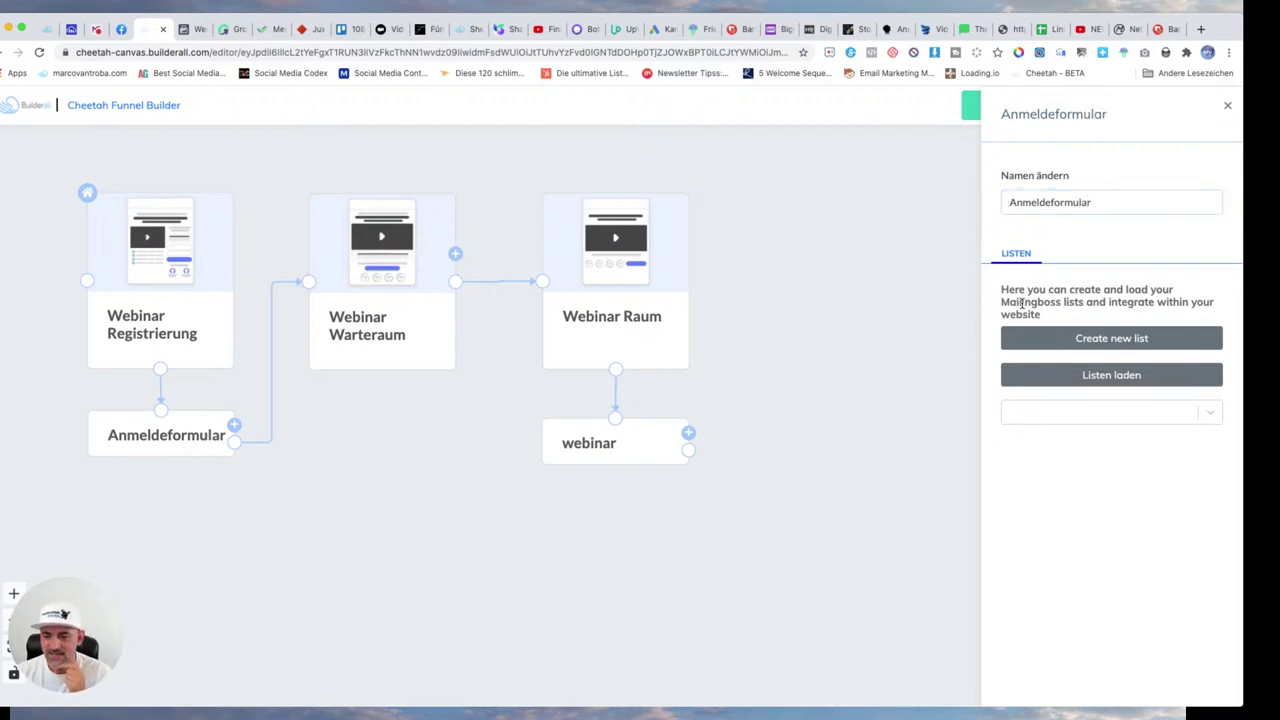
Step: Load the Mailingboss lists, filter them by "test" to assign test123 to Anmeldeformular, and view the new-list form without creating a list
{"action": "left_click", "coordinate": [1085, 377]}
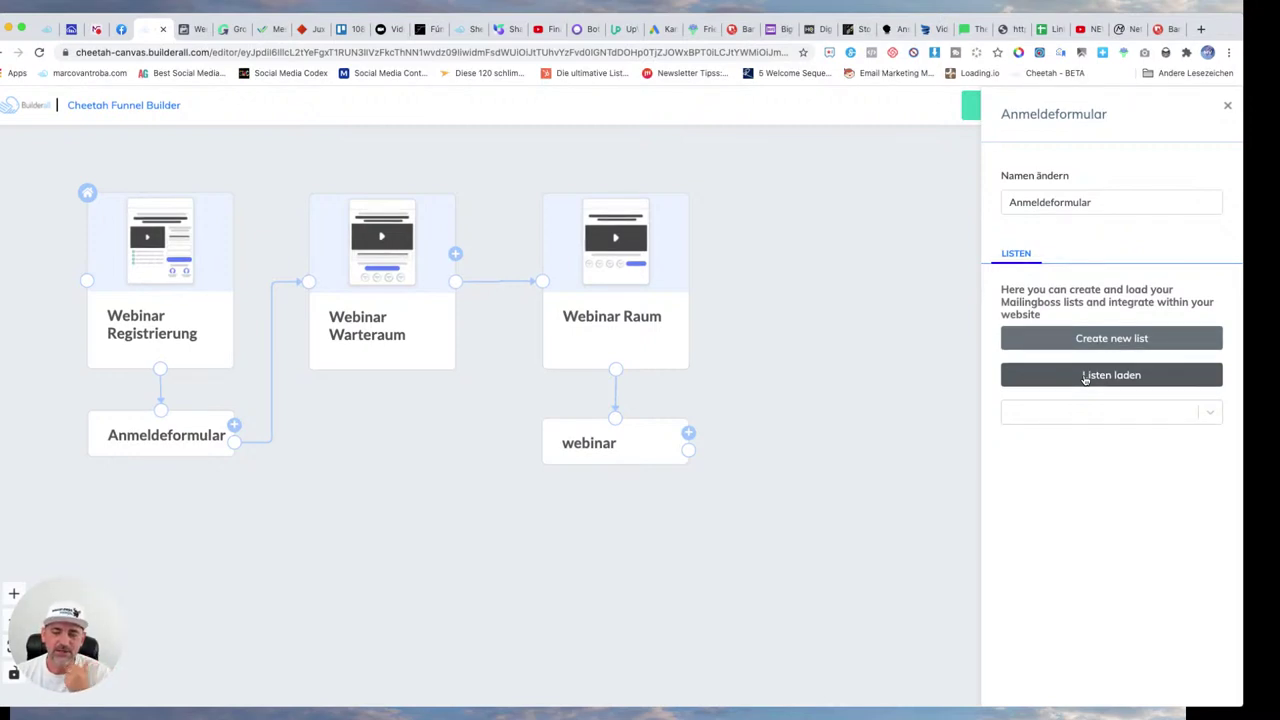
{"action": "left_click", "coordinate": [1085, 379]}
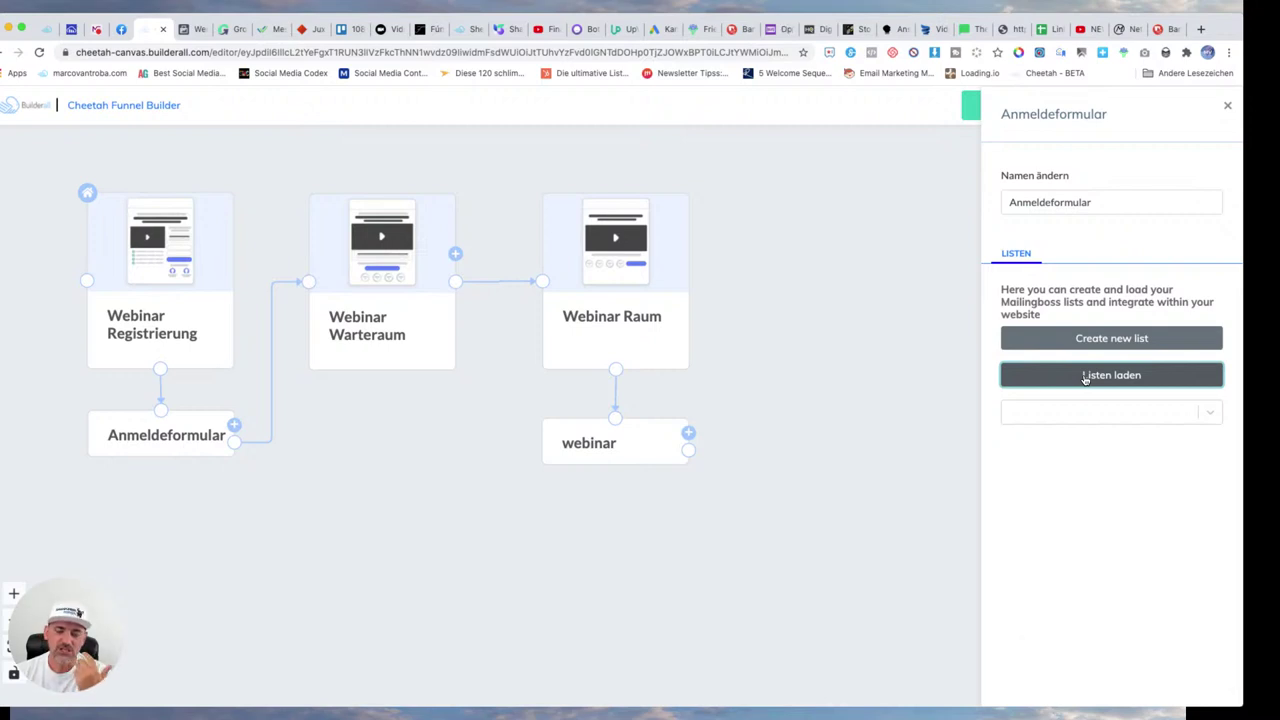
{"action": "left_click", "coordinate": [1084, 414]}
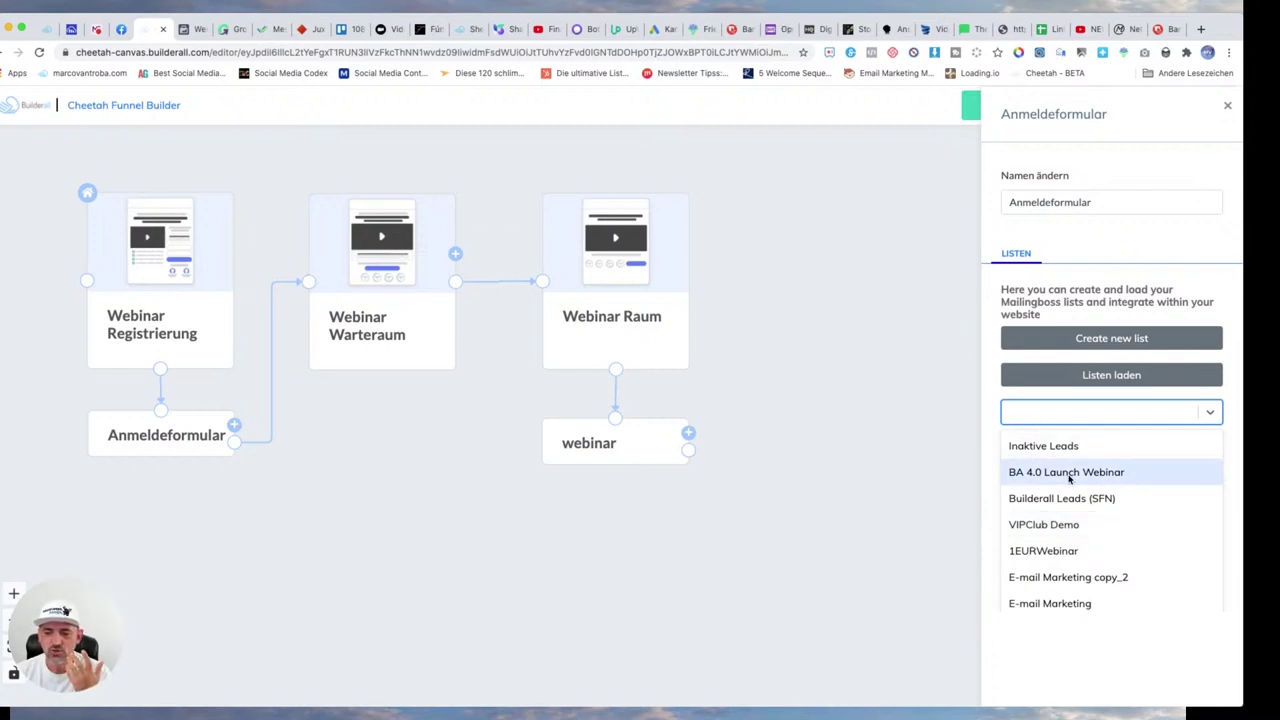
{"action": "scroll", "coordinate": [1068, 480], "scroll_direction": "down", "scroll_amount": 15}
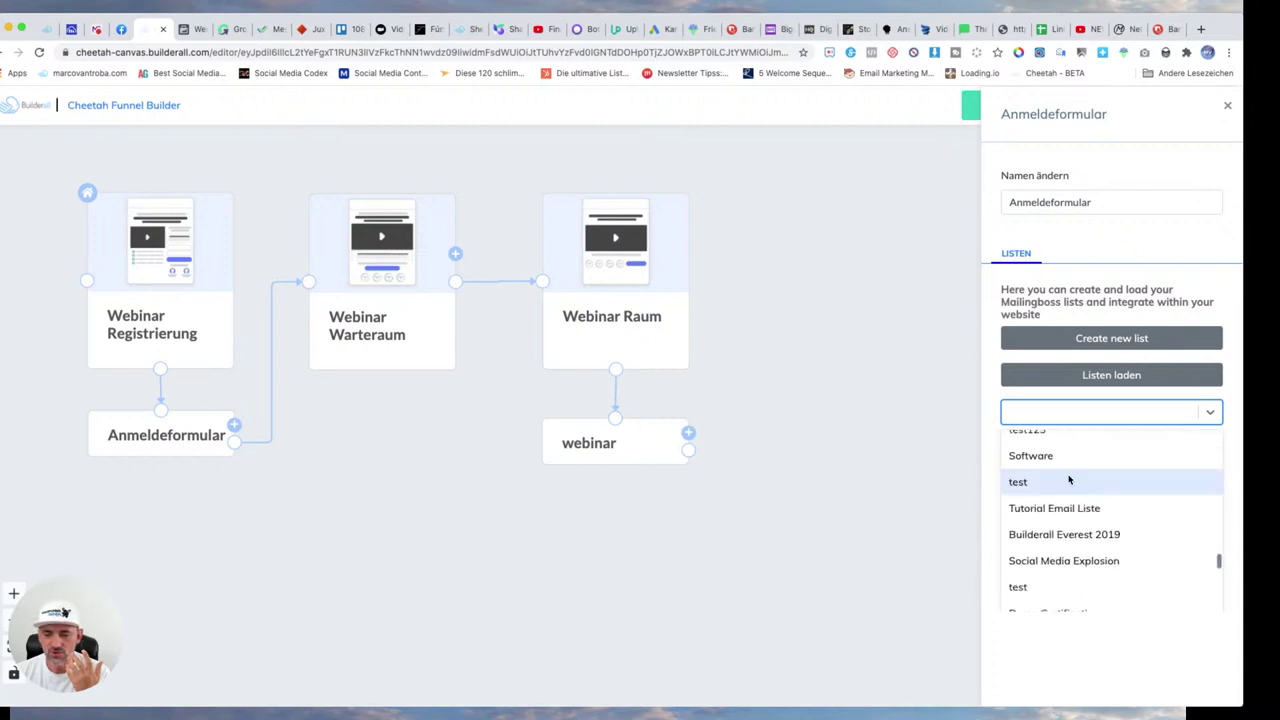
{"action": "scroll", "coordinate": [1068, 480], "scroll_direction": "down", "scroll_amount": 5}
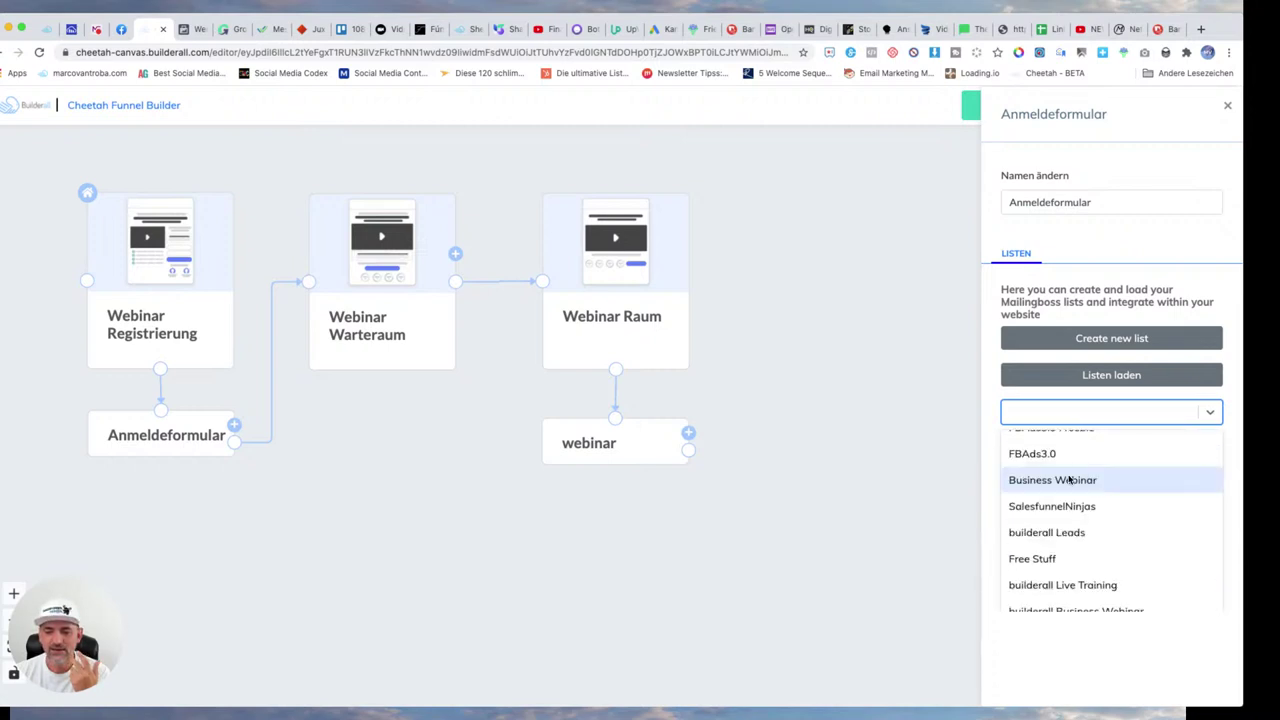
{"action": "scroll", "coordinate": [1072, 522], "scroll_direction": "down", "scroll_amount": 5}
{"action": "scroll", "coordinate": [1073, 522], "scroll_direction": "up", "scroll_amount": 2}
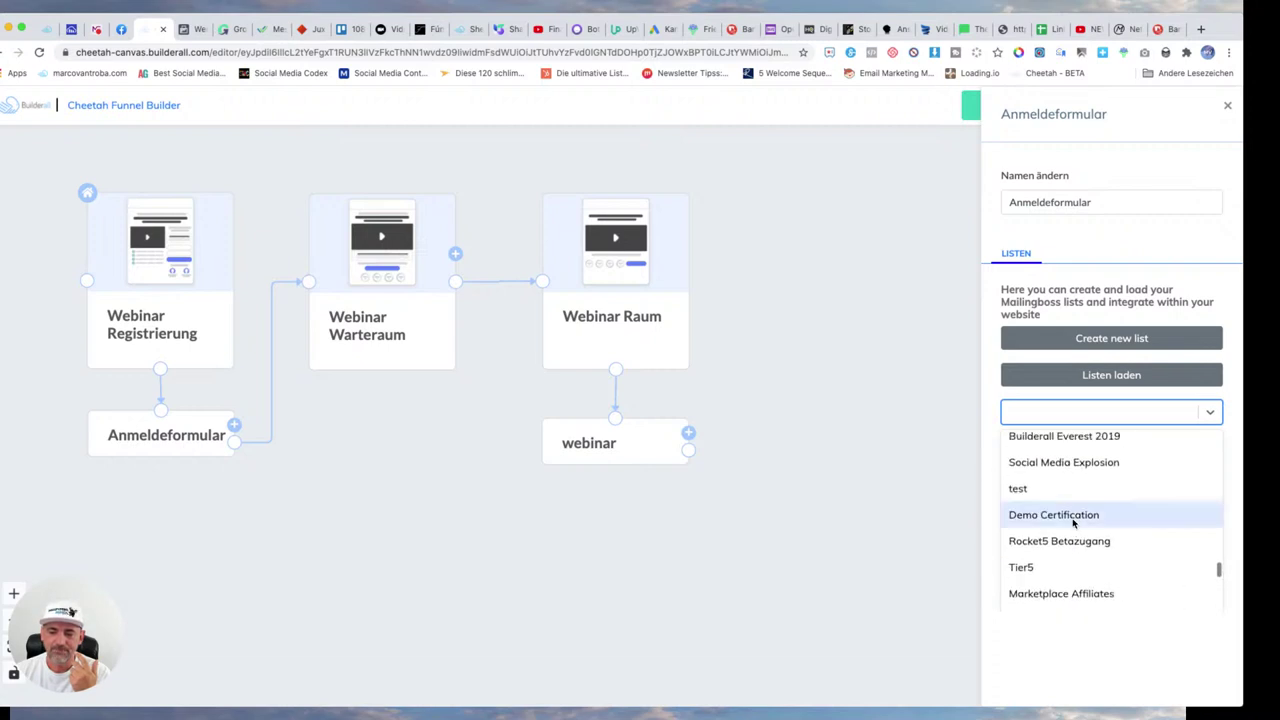
{"action": "scroll", "coordinate": [1073, 522], "scroll_direction": "up", "scroll_amount": 8}
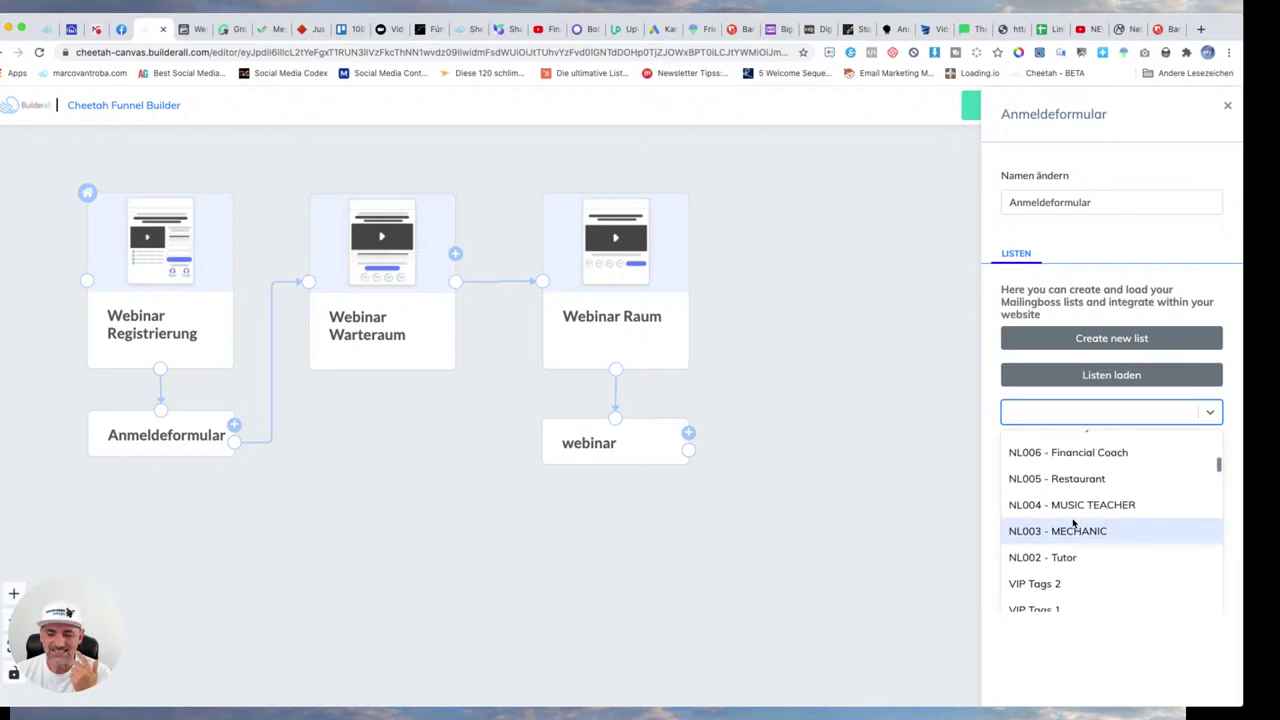
{"action": "scroll", "coordinate": [1073, 522], "scroll_direction": "up", "scroll_amount": 5}
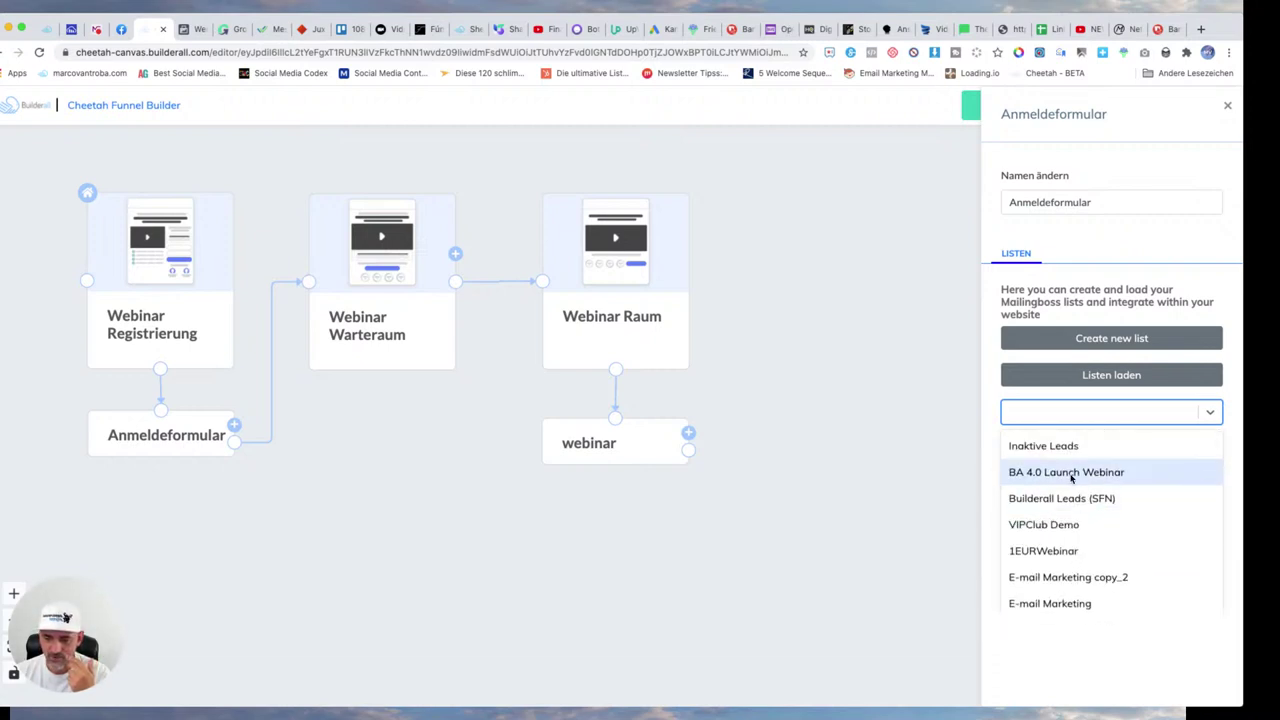
{"action": "scroll", "coordinate": [1071, 478], "scroll_direction": "down", "scroll_amount": 5}
{"action": "scroll", "coordinate": [1073, 485], "scroll_direction": "down", "scroll_amount": 8}
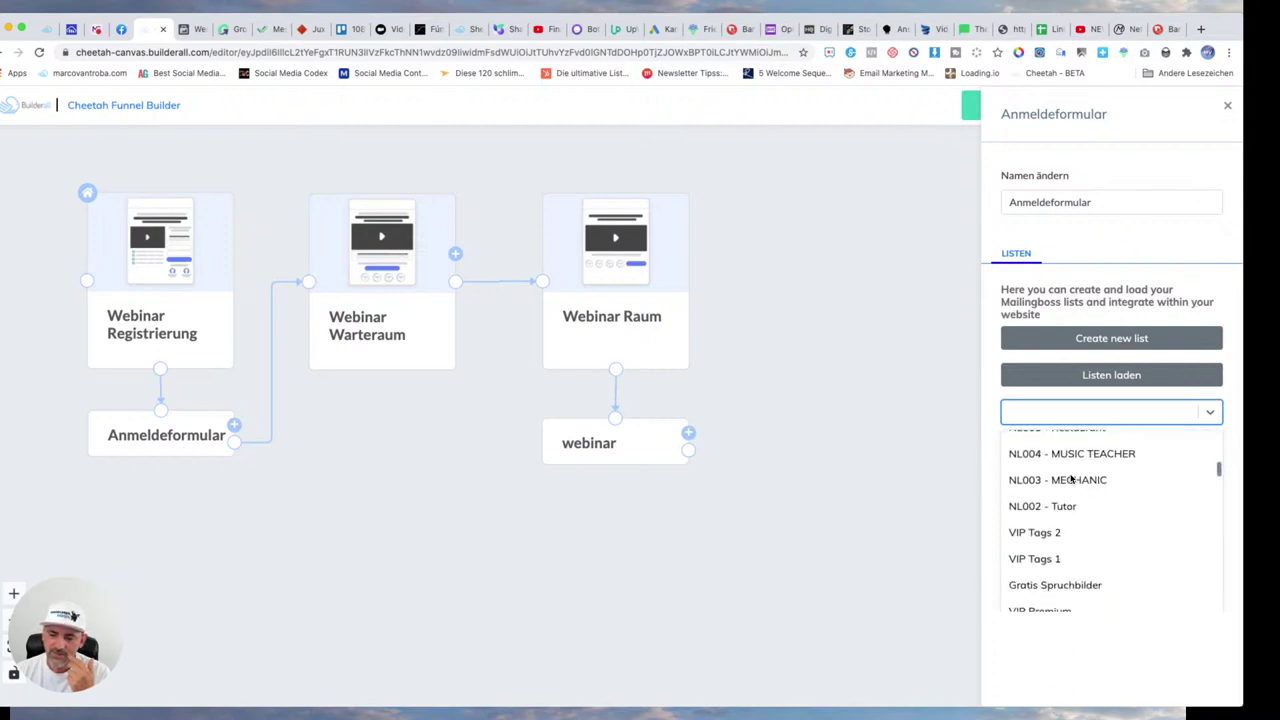
{"action": "scroll", "coordinate": [1075, 490], "scroll_direction": "down", "scroll_amount": 3}
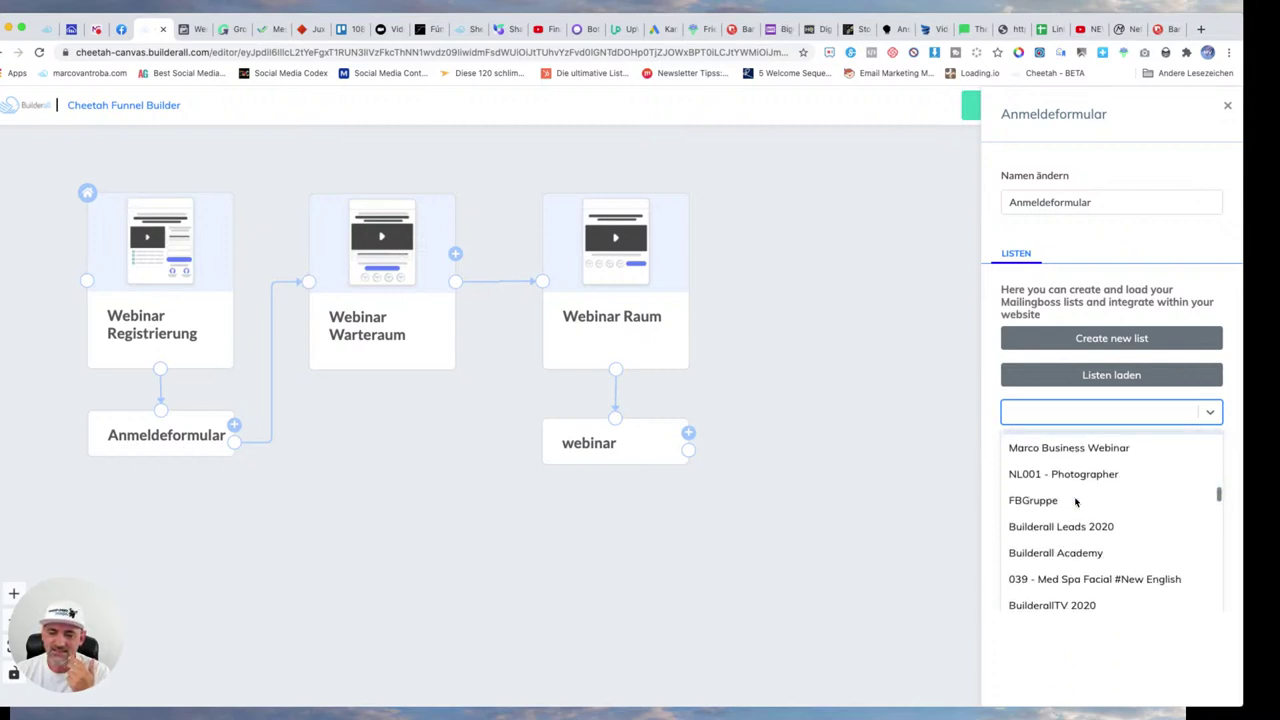
{"action": "scroll", "coordinate": [1053, 485], "scroll_direction": "down", "scroll_amount": 8}
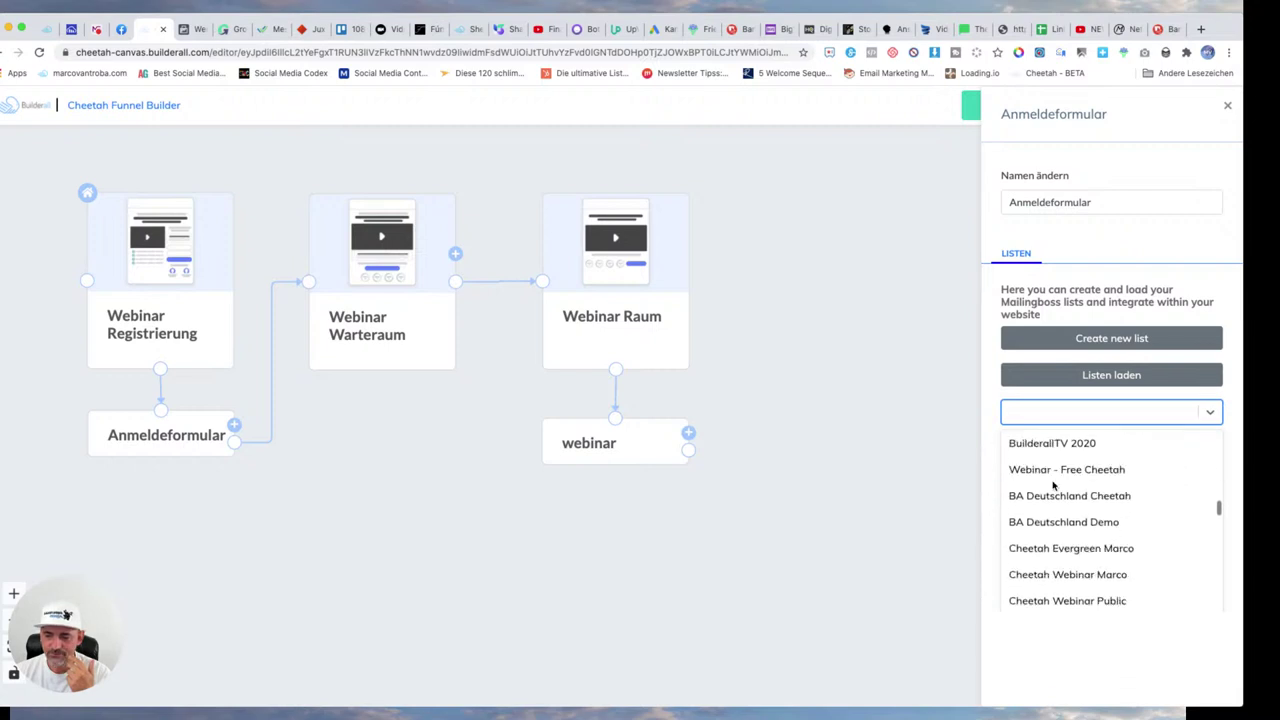
{"action": "type", "text": "test"}
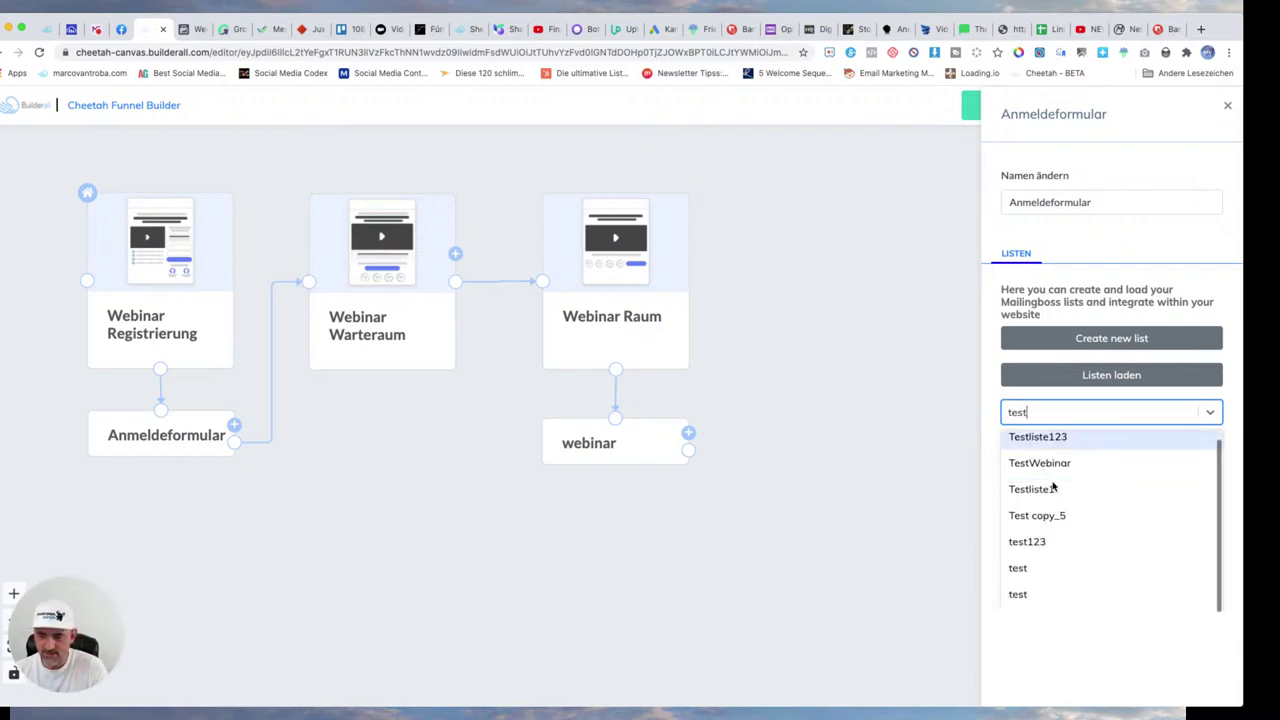
{"action": "left_click", "coordinate": [1035, 543]}
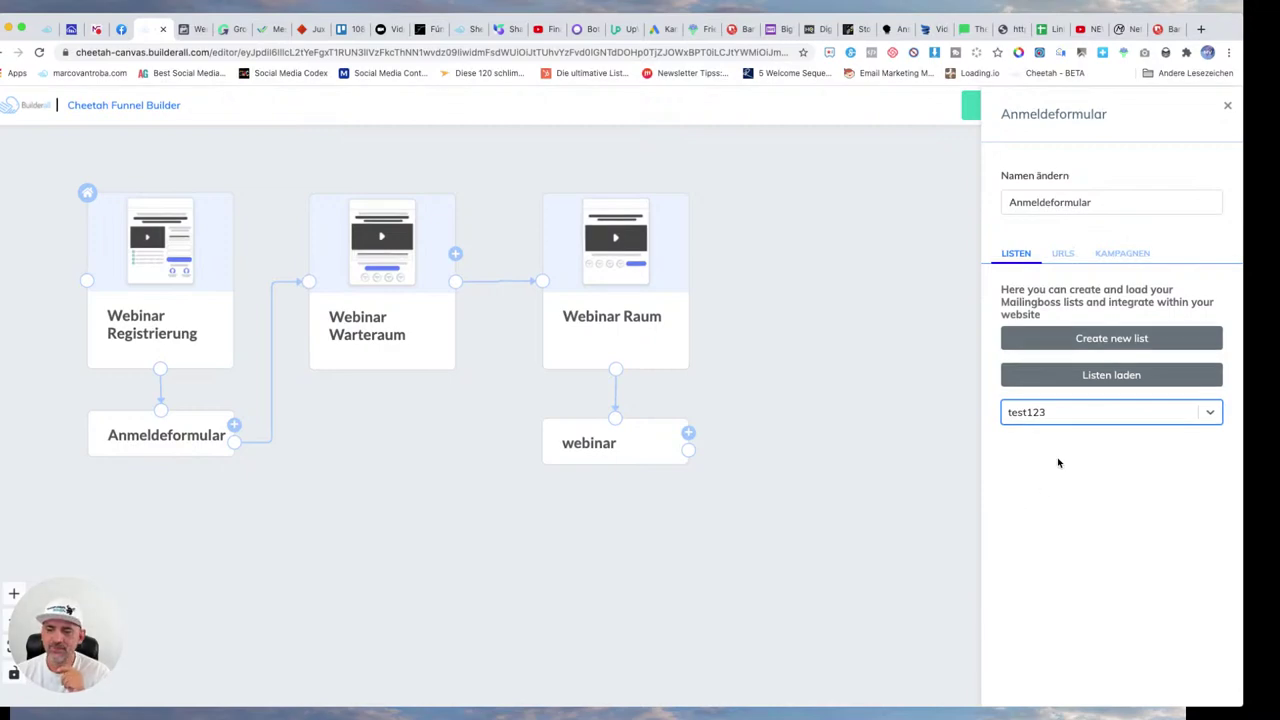
{"action": "left_click", "coordinate": [1100, 338]}
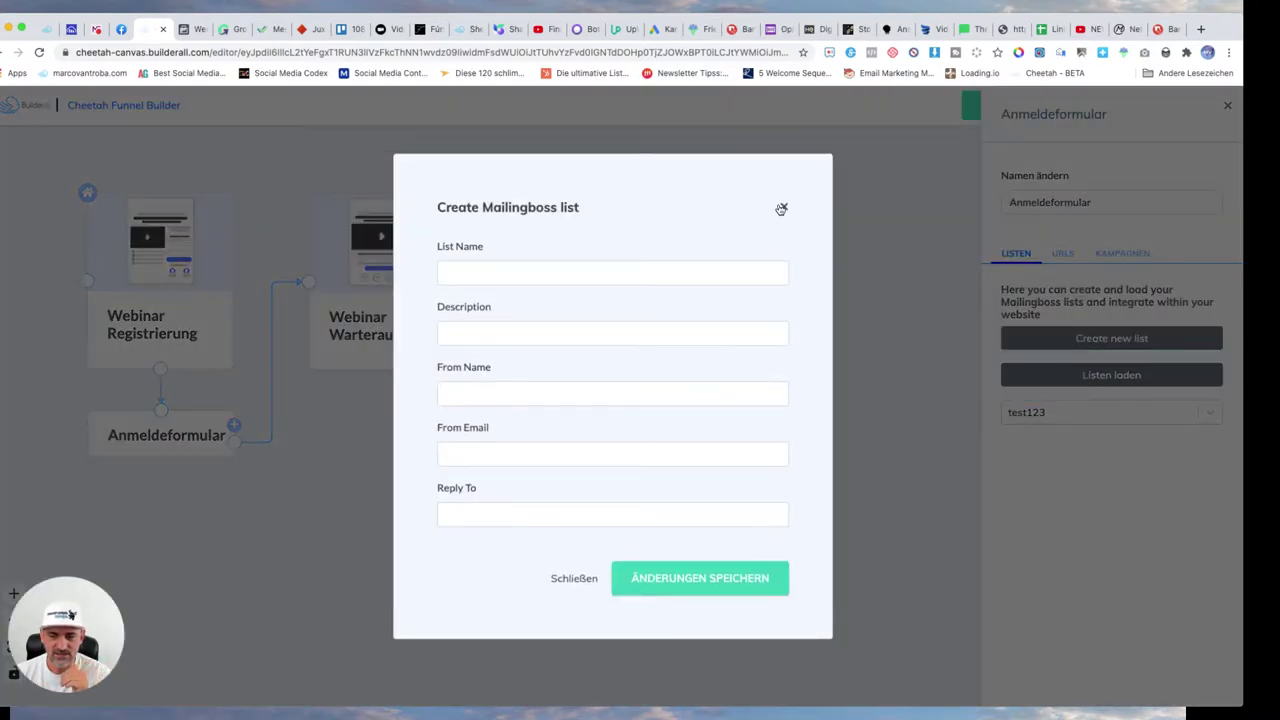
{"action": "left_click", "coordinate": [782, 207]}
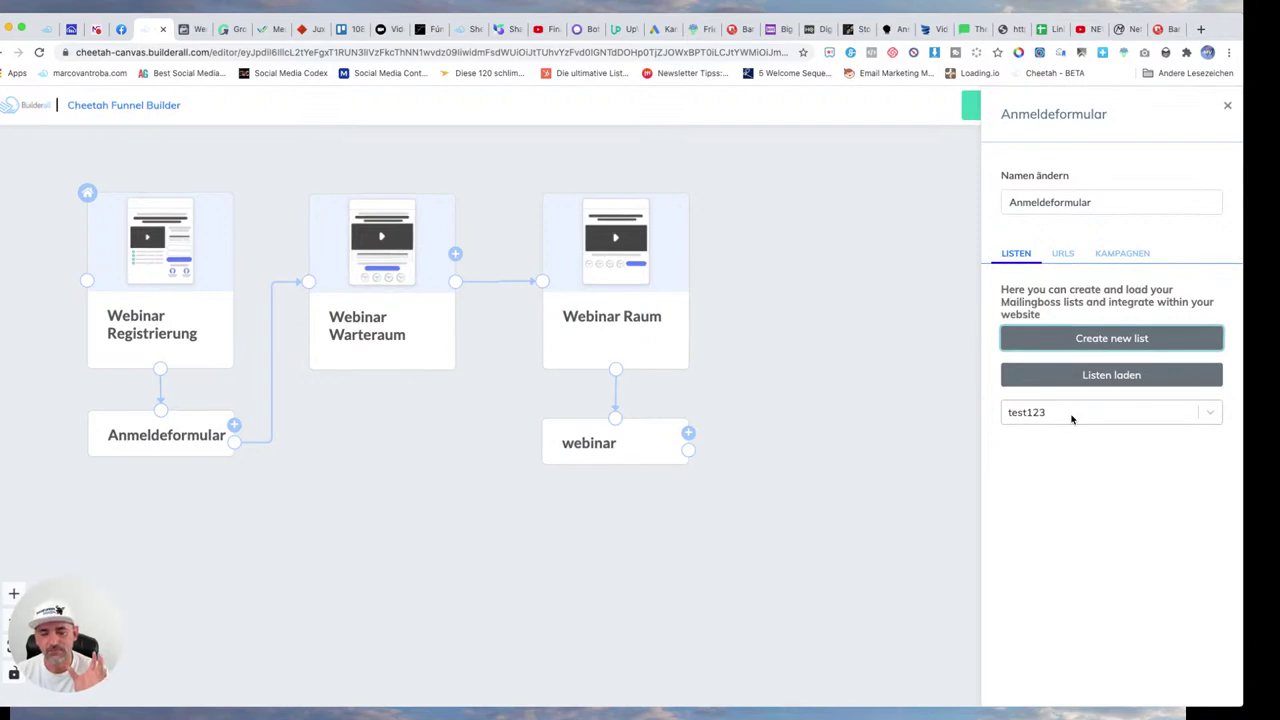
Step: Set both the Ausstehende Registrierung and Anmeldebestätigung URLs of the form to the Webinar Warteraum page
{"action": "left_click", "coordinate": [1061, 255]}
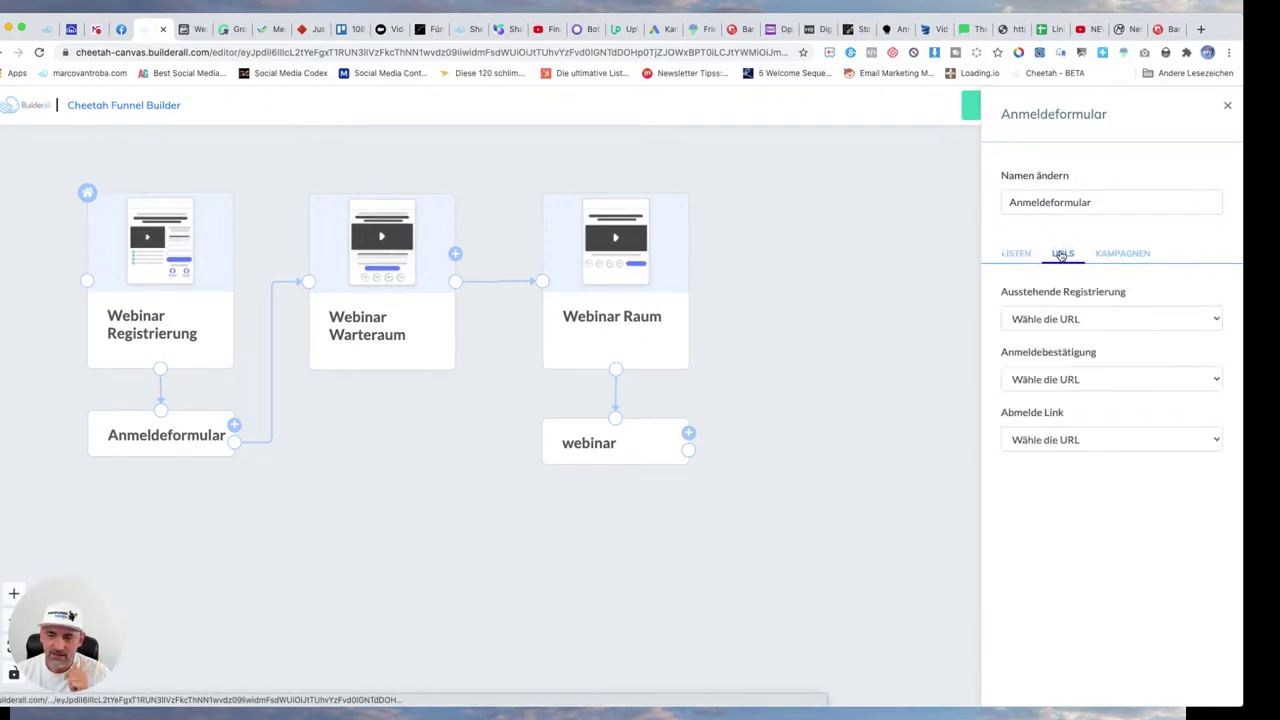
{"action": "left_click", "coordinate": [1050, 319]}
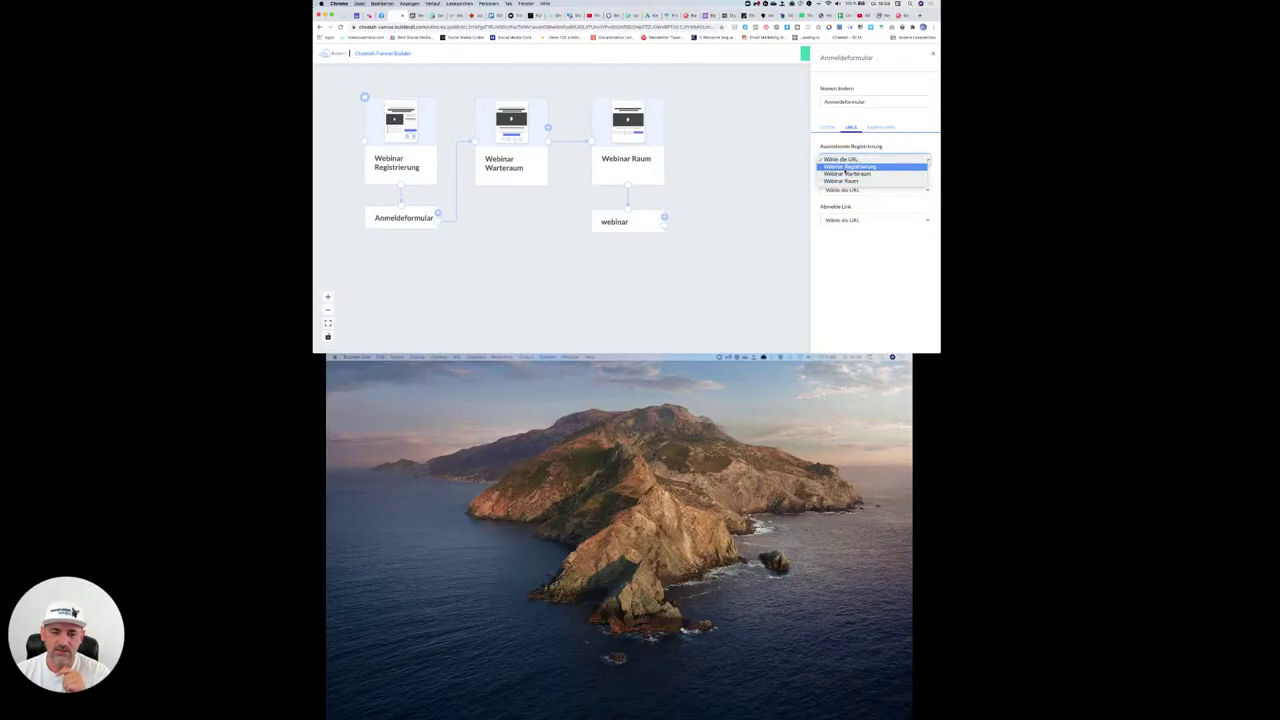
{"action": "left_click", "coordinate": [846, 173]}
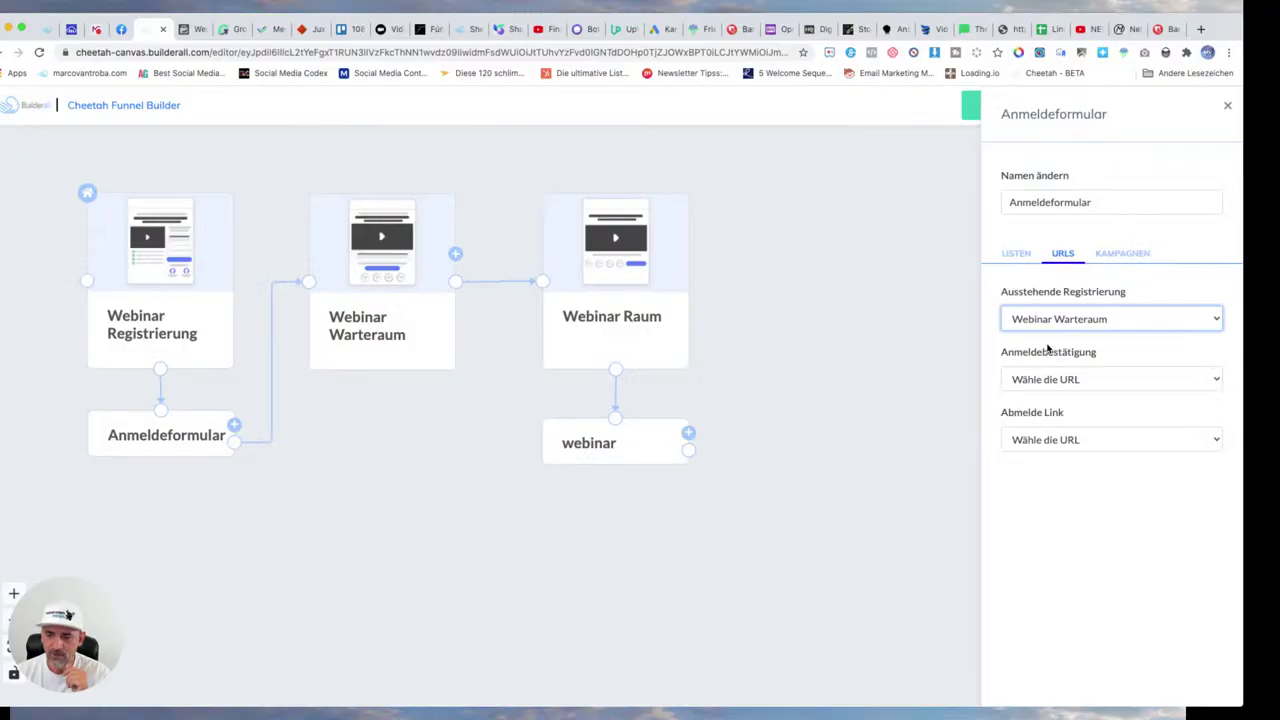
{"action": "left_click", "coordinate": [1043, 379]}
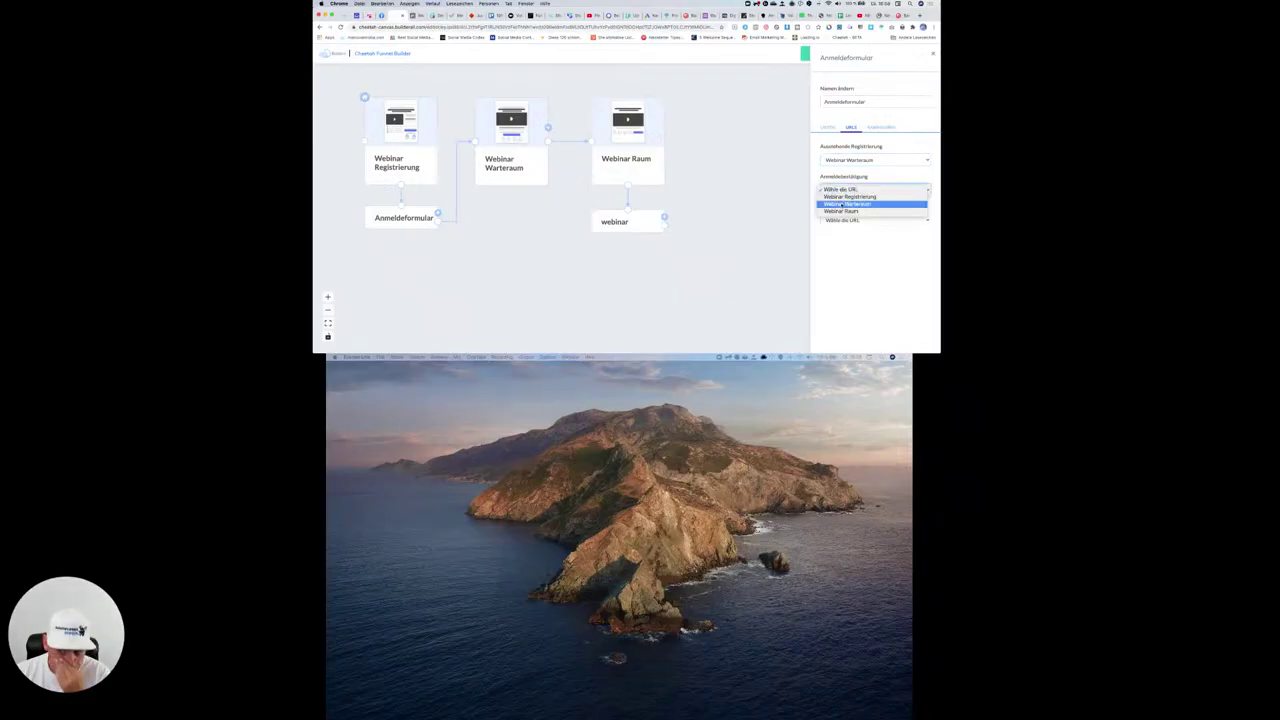
{"action": "left_click", "coordinate": [850, 203]}
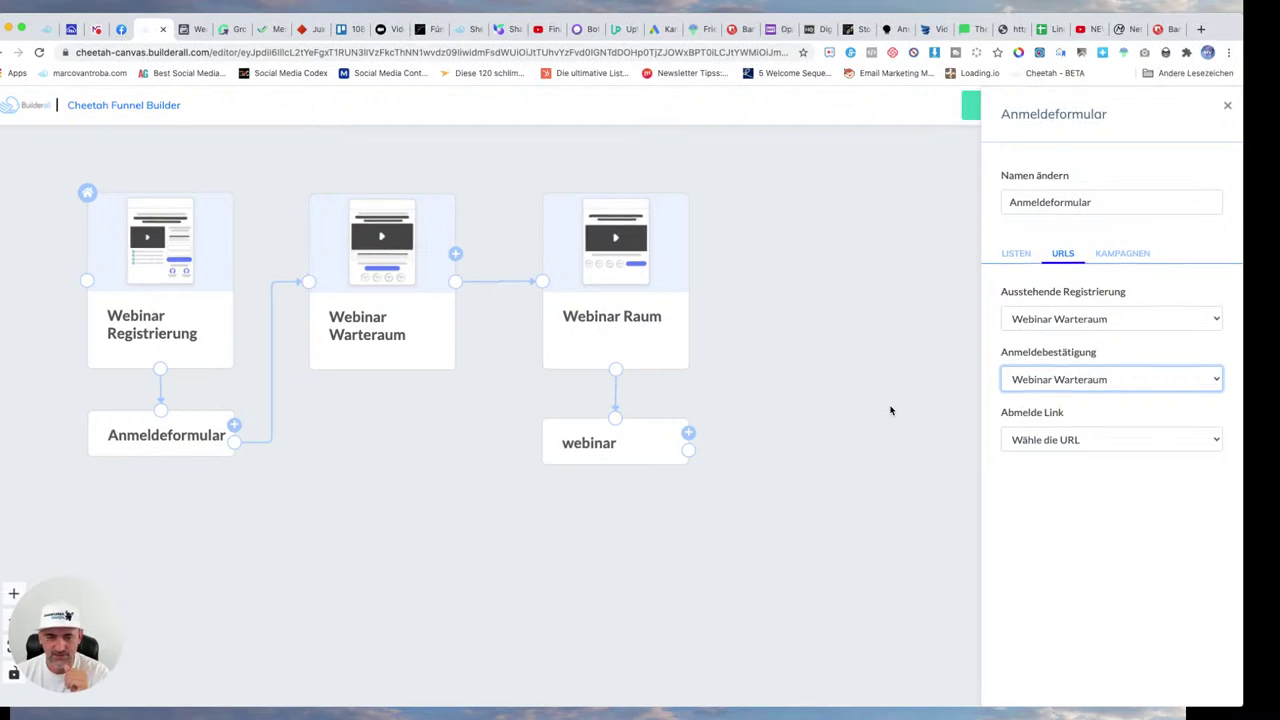
Step: Load the form's campaigns and create a campaign "Reminder Email Sequenz" for Neue Abonnenten with 3 emails
{"action": "left_click", "coordinate": [1120, 254]}
{"action": "left_click", "coordinate": [1111, 296]}
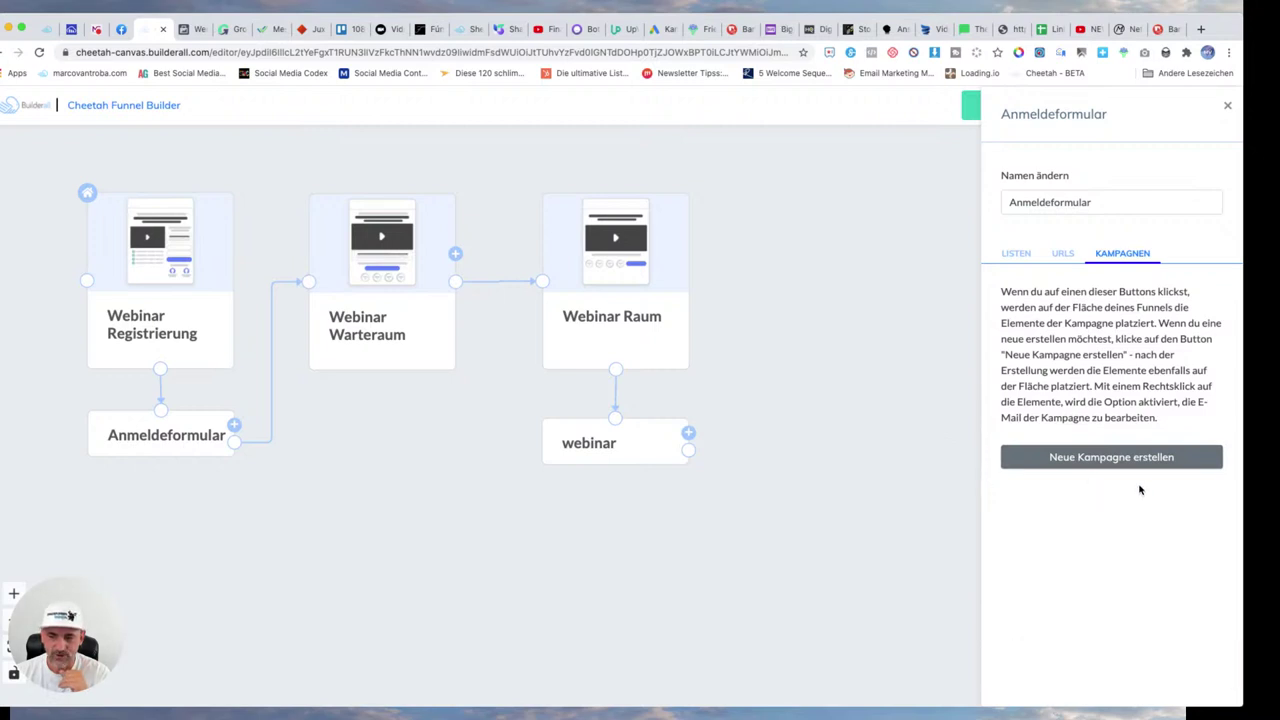
{"action": "left_click", "coordinate": [1106, 459]}
{"action": "left_click", "coordinate": [680, 342]}
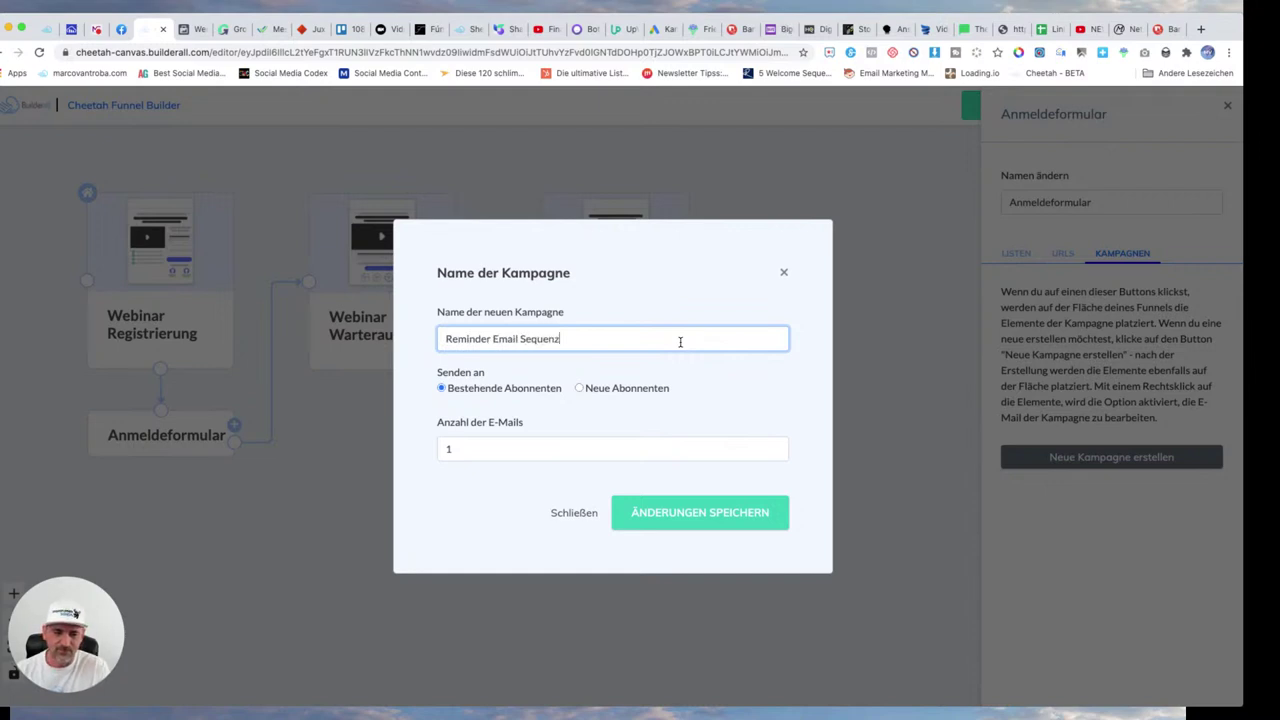
{"action": "left_click", "coordinate": [579, 389]}
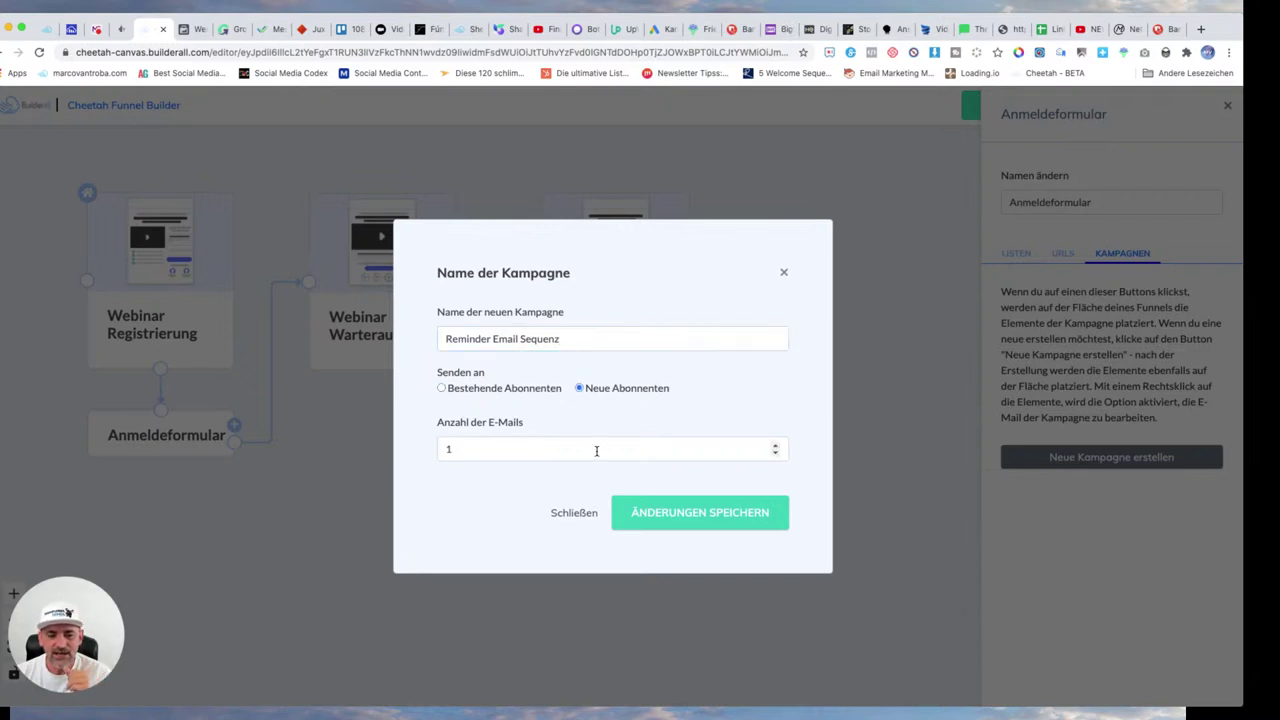
{"action": "left_click", "coordinate": [776, 446]}
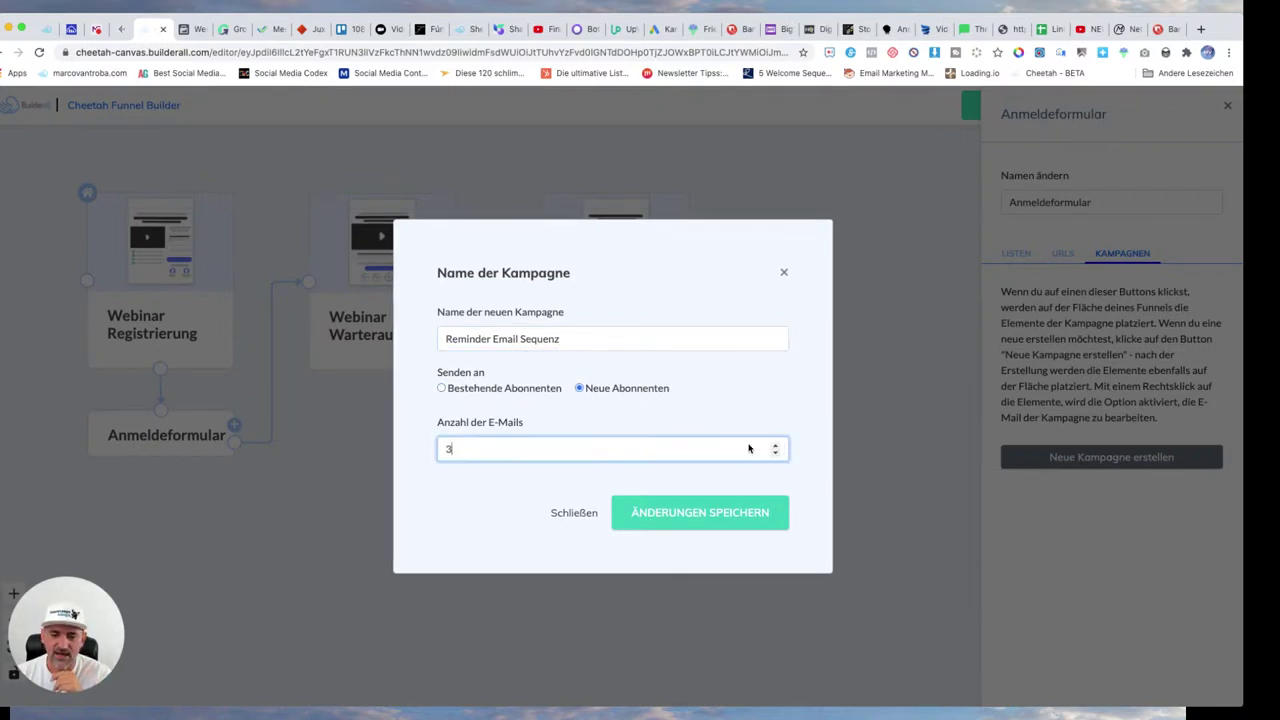
{"action": "left_click", "coordinate": [686, 514]}
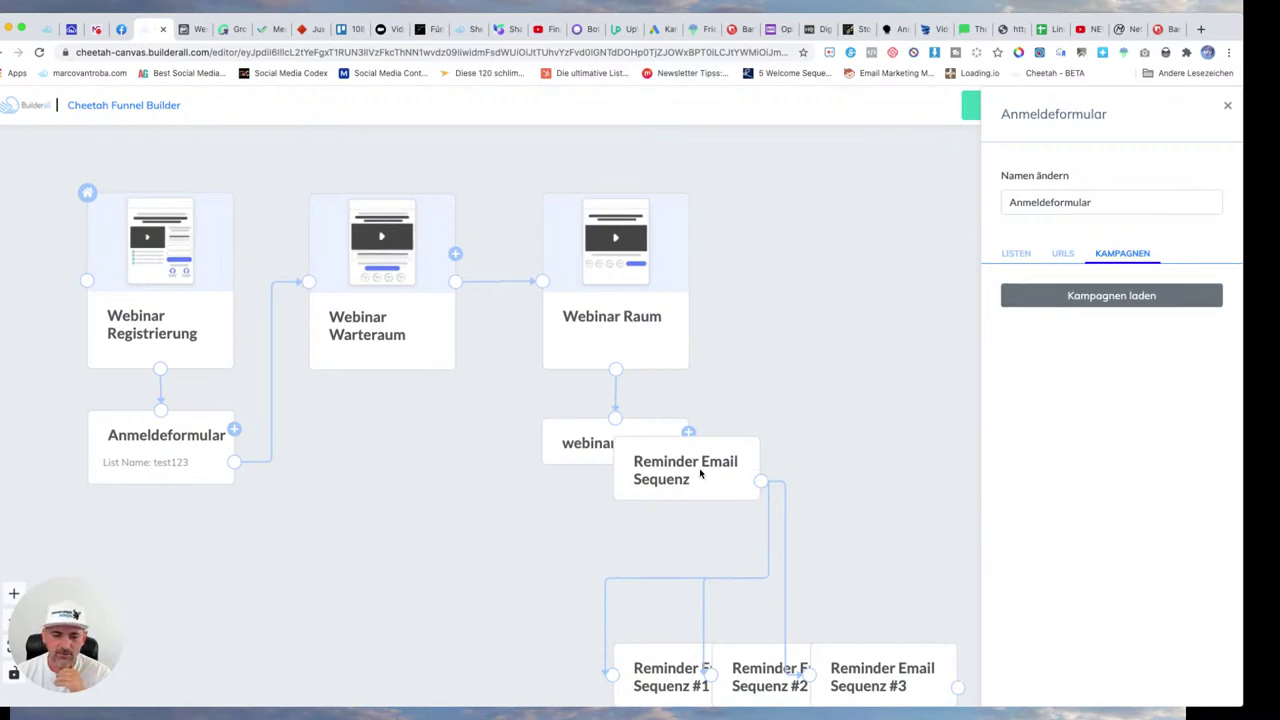
Step: Place the Reminder Email Sequenz block directly under Anmeldeformular and arrange its emails #1, #2 and #3 in a row below it
{"action": "left_click_drag", "start_coordinate": [700, 475], "coordinate": [170, 531]}
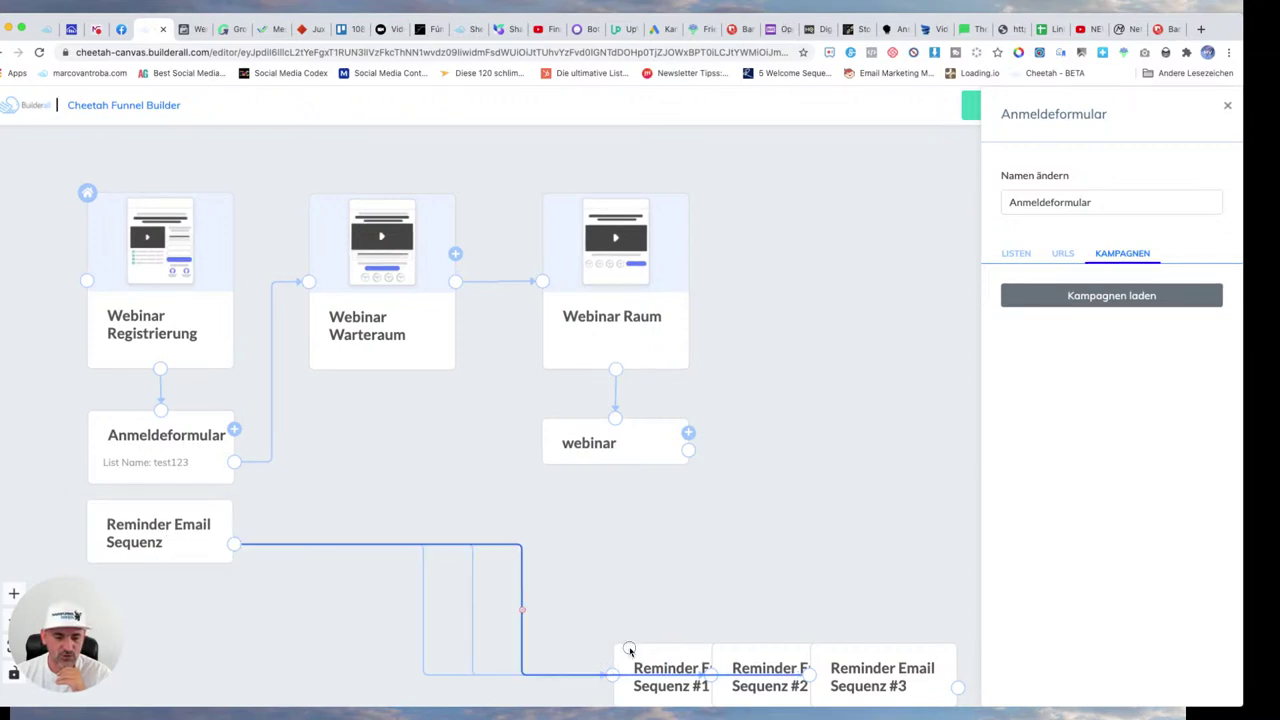
{"action": "scroll", "coordinate": [745, 540], "scroll_direction": "down", "scroll_amount": 1}
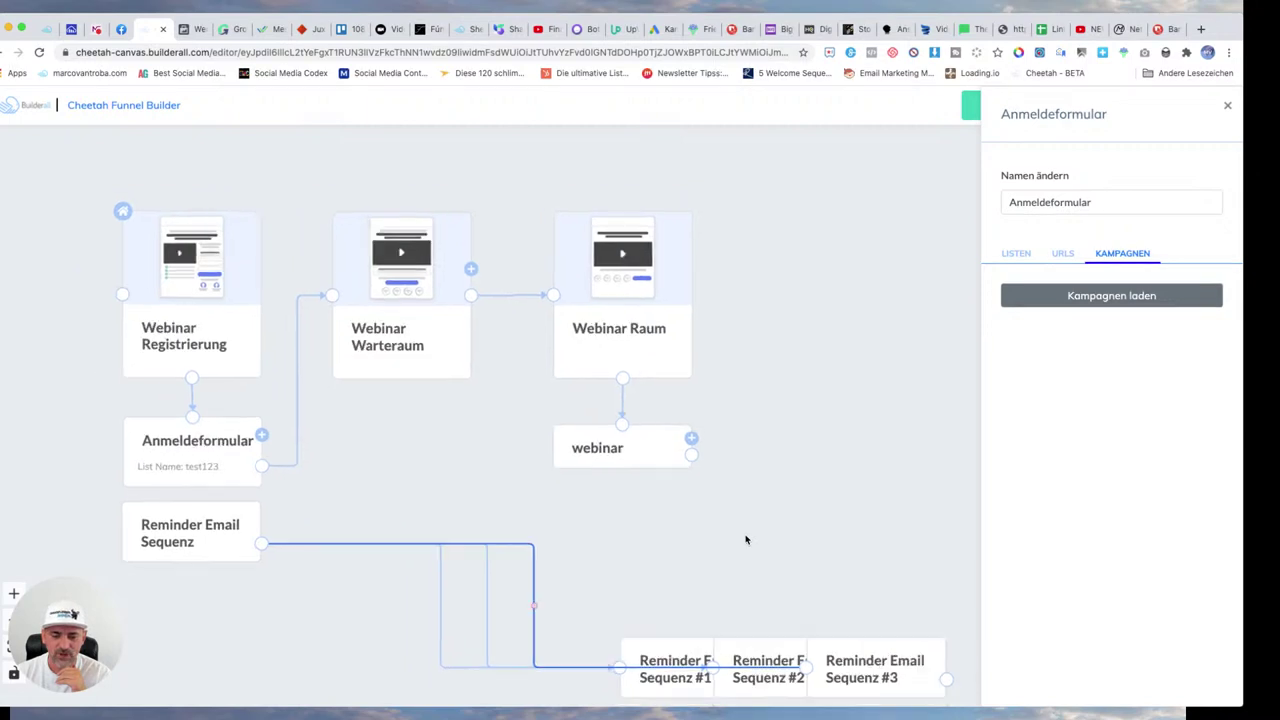
{"action": "scroll", "coordinate": [745, 544], "scroll_direction": "down", "scroll_amount": 2}
{"action": "left_click_drag", "start_coordinate": [746, 554], "coordinate": [598, 411]}
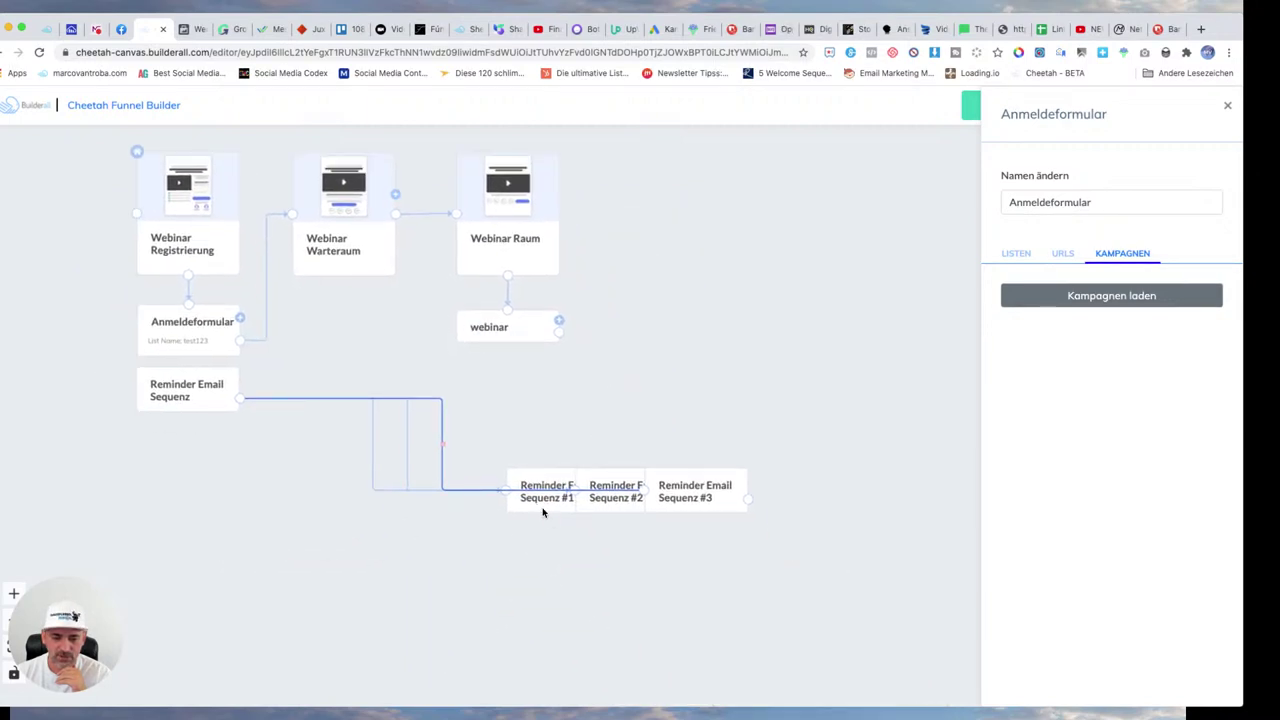
{"action": "left_click_drag", "start_coordinate": [543, 512], "coordinate": [244, 512]}
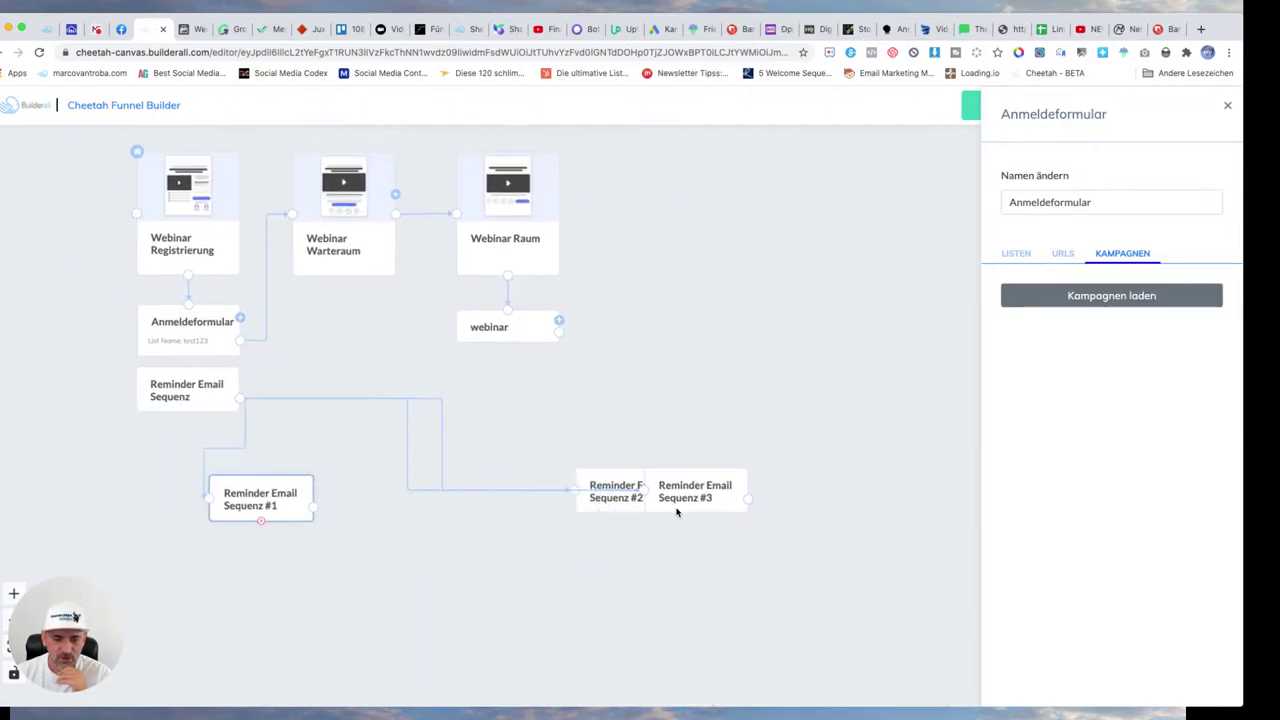
{"action": "left_click_drag", "start_coordinate": [634, 511], "coordinate": [389, 511]}
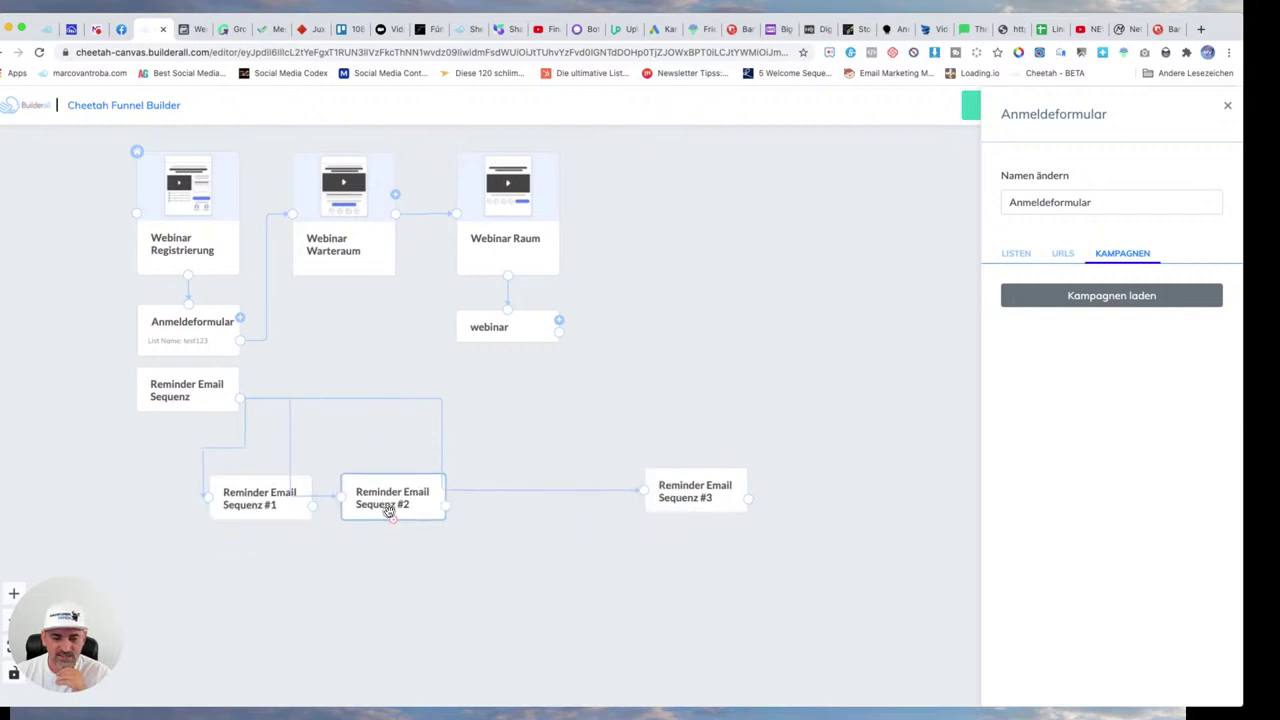
{"action": "left_click_drag", "start_coordinate": [690, 500], "coordinate": [509, 506]}
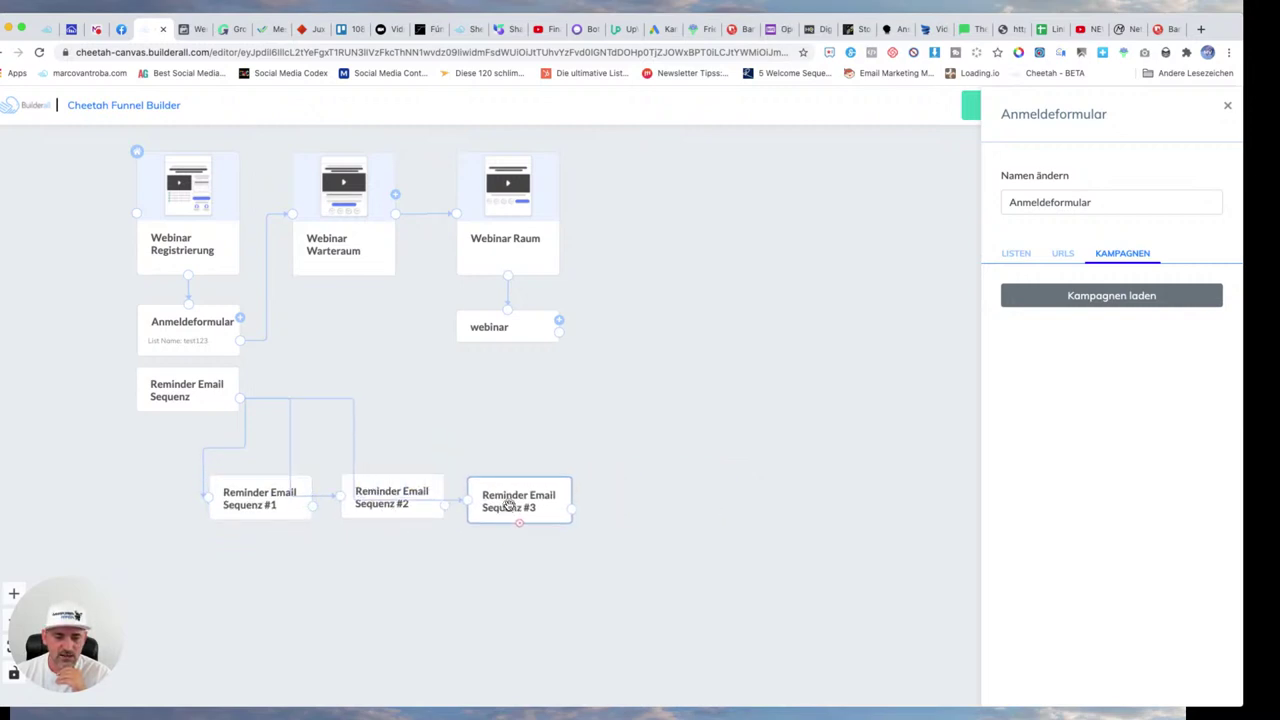
{"action": "left_click_drag", "start_coordinate": [404, 512], "coordinate": [389, 508]}
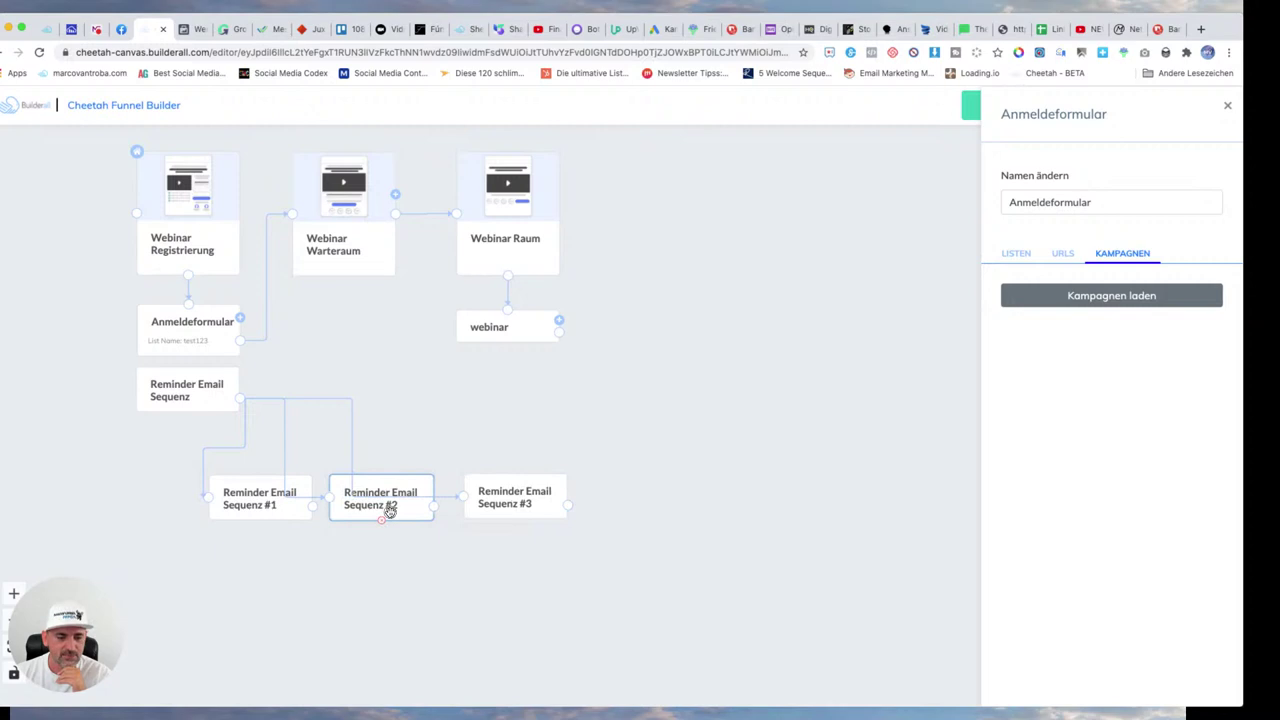
{"action": "left_click", "coordinate": [431, 432]}
{"action": "scroll", "coordinate": [430, 435], "scroll_direction": "up", "scroll_amount": 3}
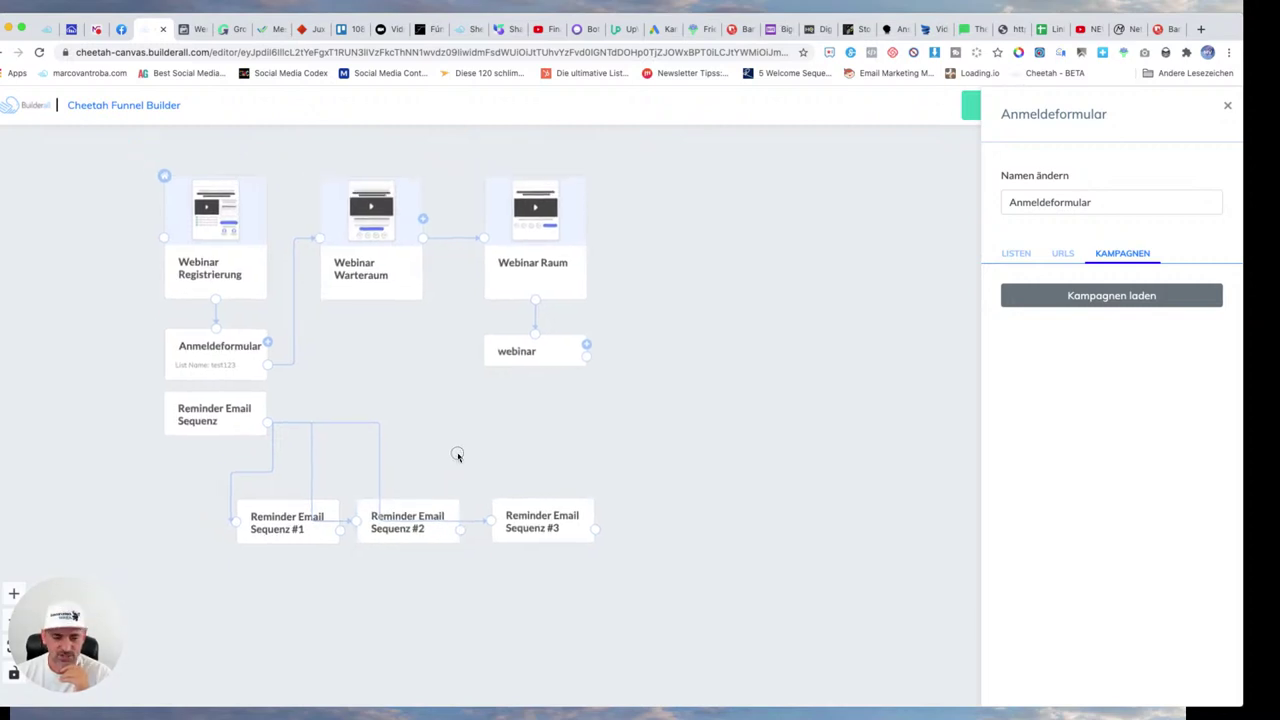
{"action": "scroll", "coordinate": [438, 439], "scroll_direction": "up", "scroll_amount": 3}
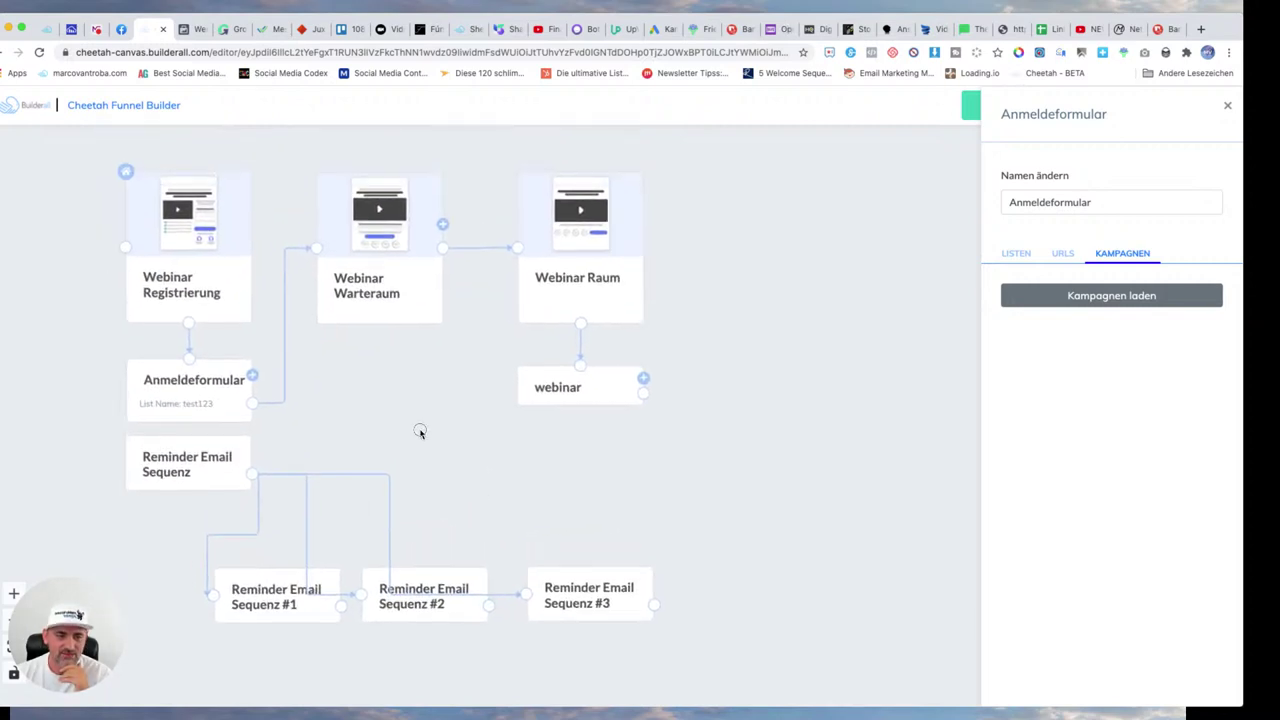
{"action": "scroll", "coordinate": [420, 438], "scroll_direction": "up", "scroll_amount": 2}
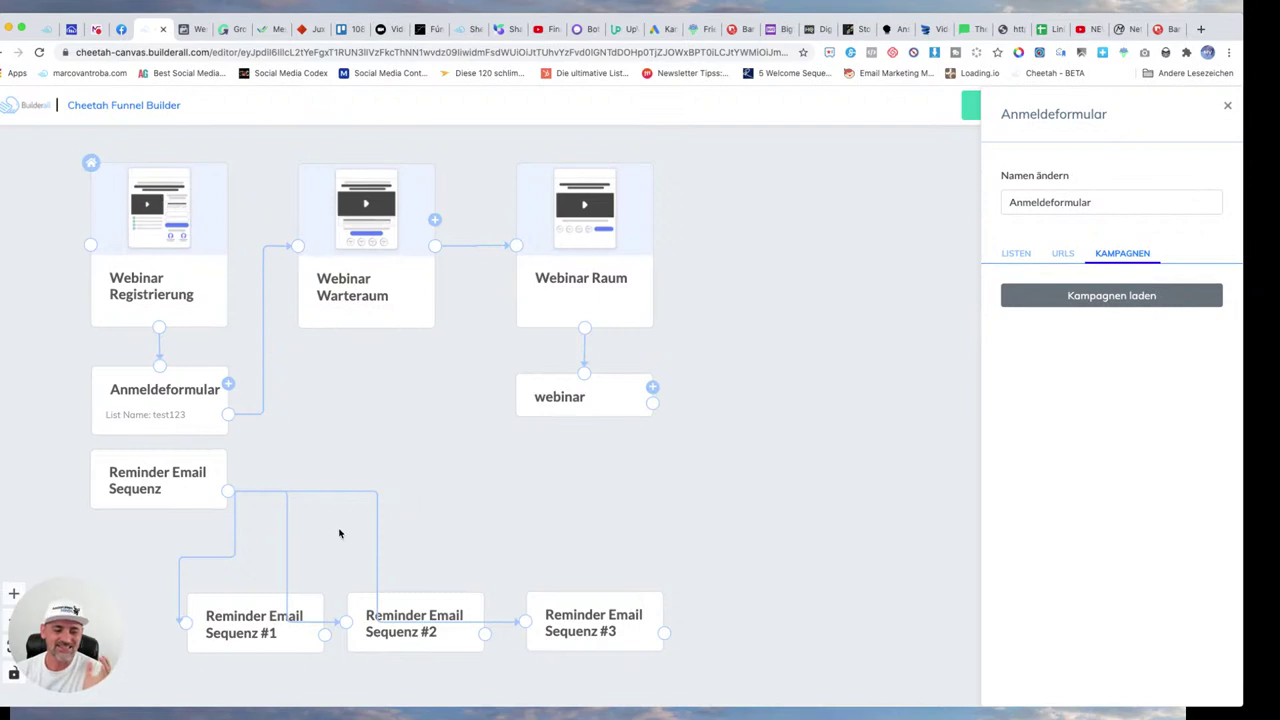
Step: Open Reminder Email Sequenz #1, insert a text block and an image block above its existing text, and save the email
{"action": "left_click", "coordinate": [249, 613]}
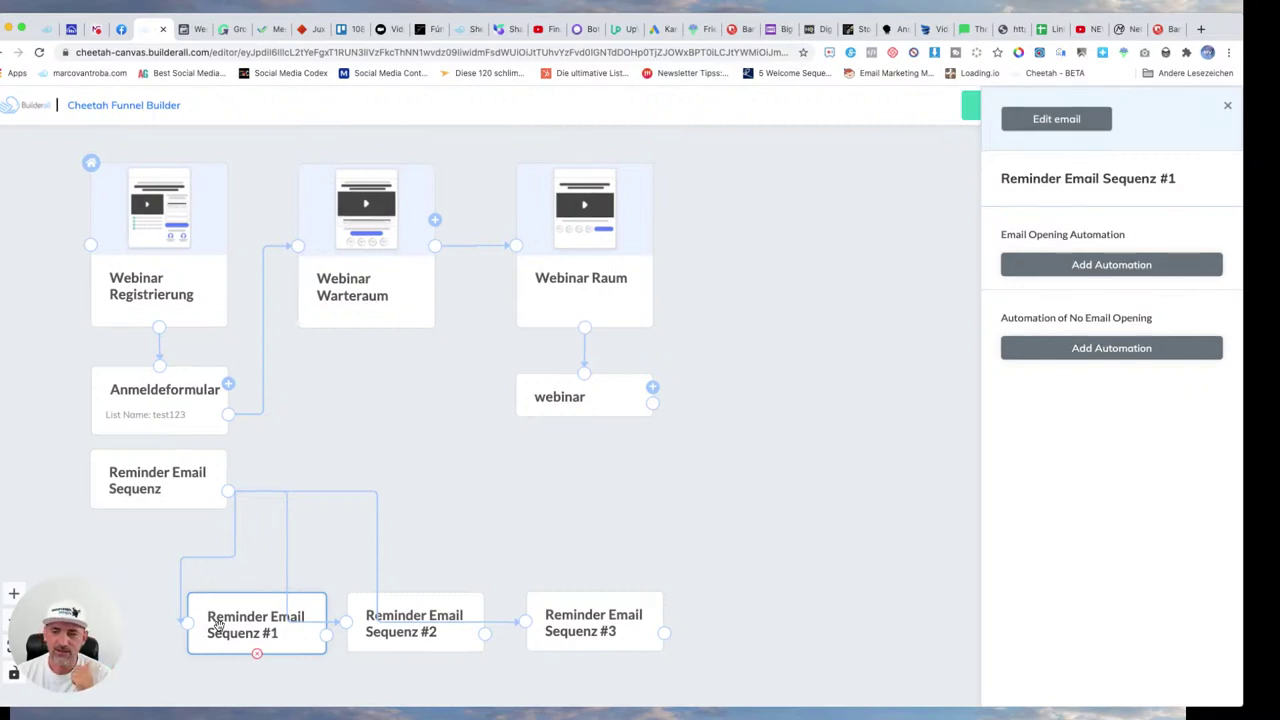
{"action": "left_click", "coordinate": [1040, 120]}
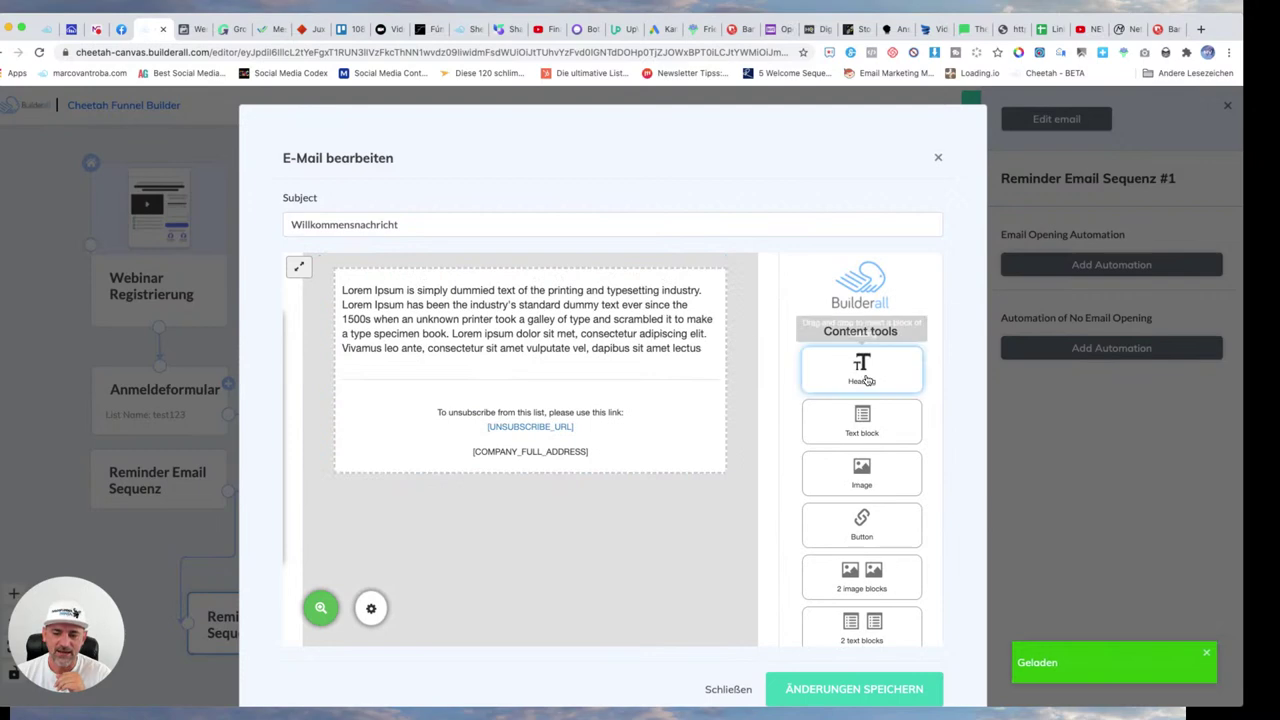
{"action": "left_click_drag", "start_coordinate": [862, 420], "coordinate": [525, 300]}
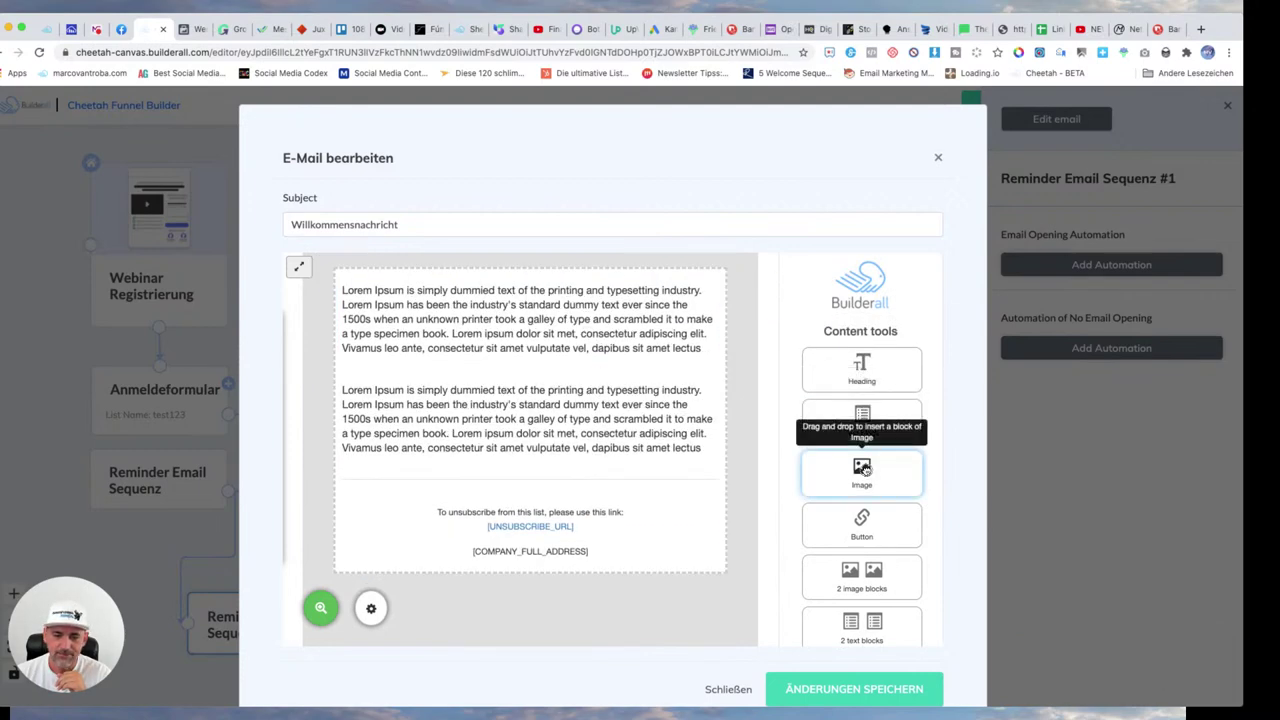
{"action": "left_click_drag", "start_coordinate": [862, 470], "coordinate": [525, 300]}
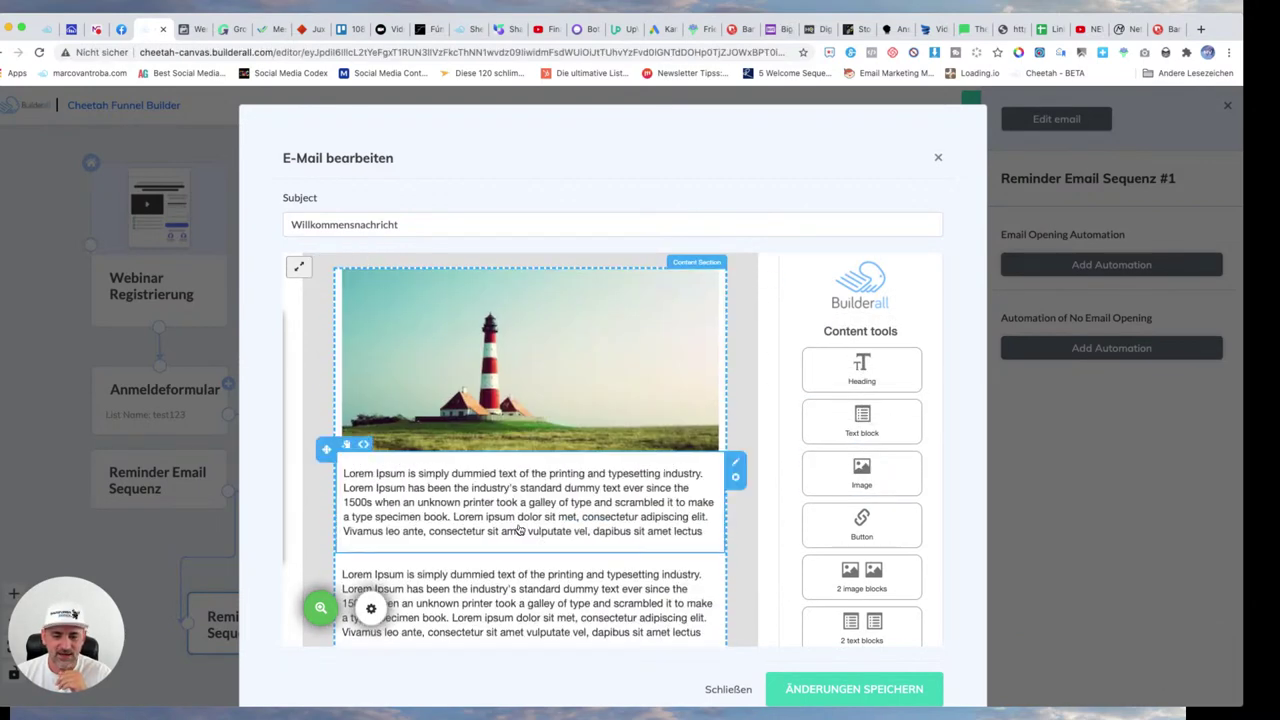
{"action": "left_click", "coordinate": [803, 691]}
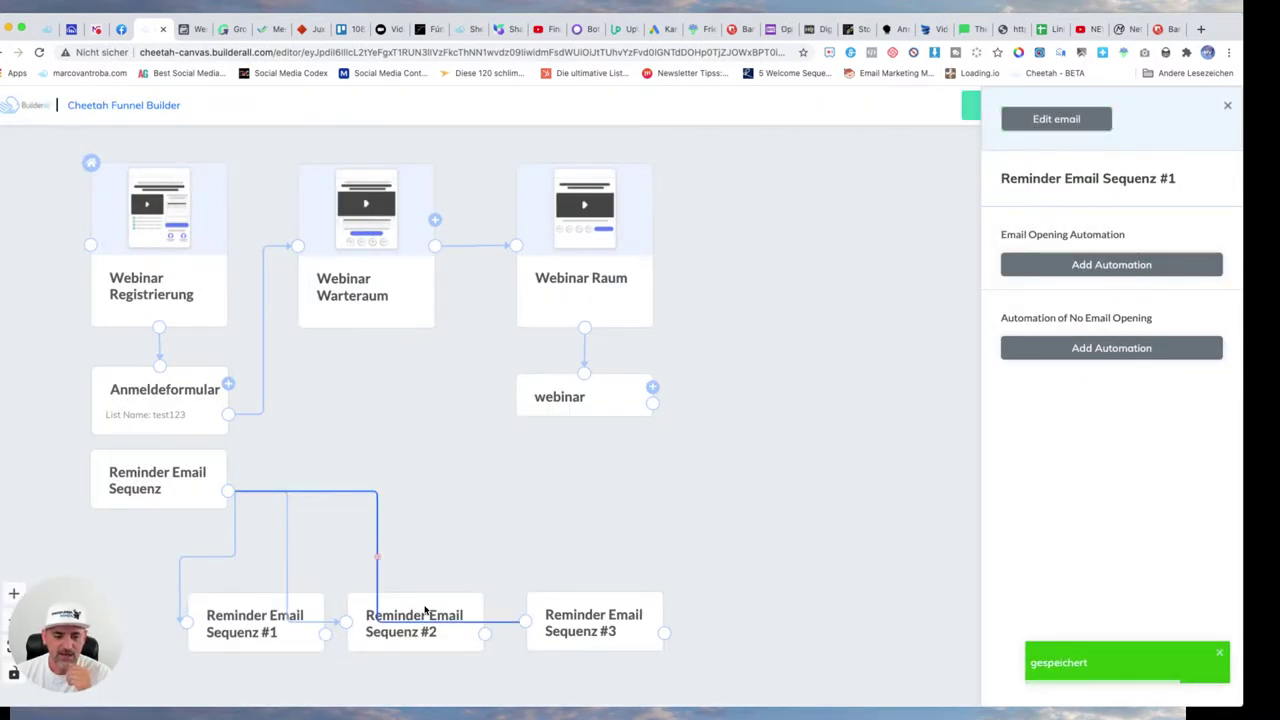
Step: Change the subject of Reminder Email Sequenz #1 to "Willkommensnachricht 2" and save the email
{"action": "left_click", "coordinate": [426, 648]}
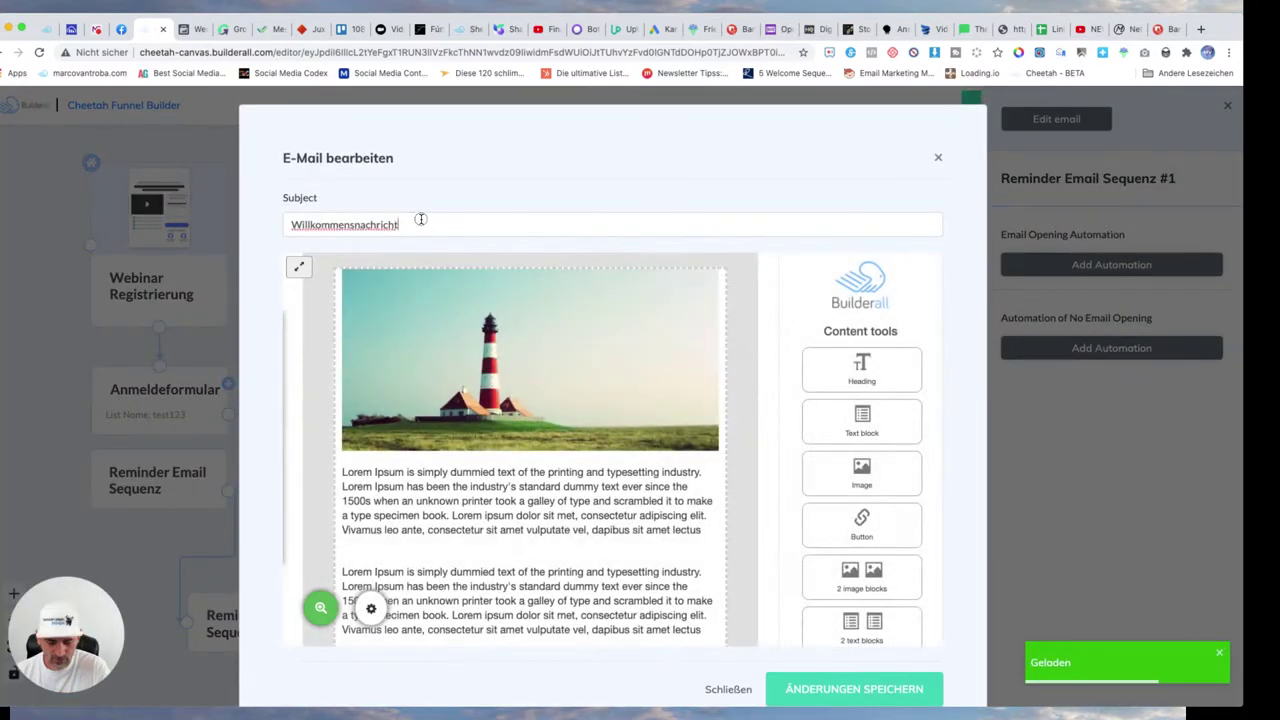
{"action": "left_click", "coordinate": [420, 219]}
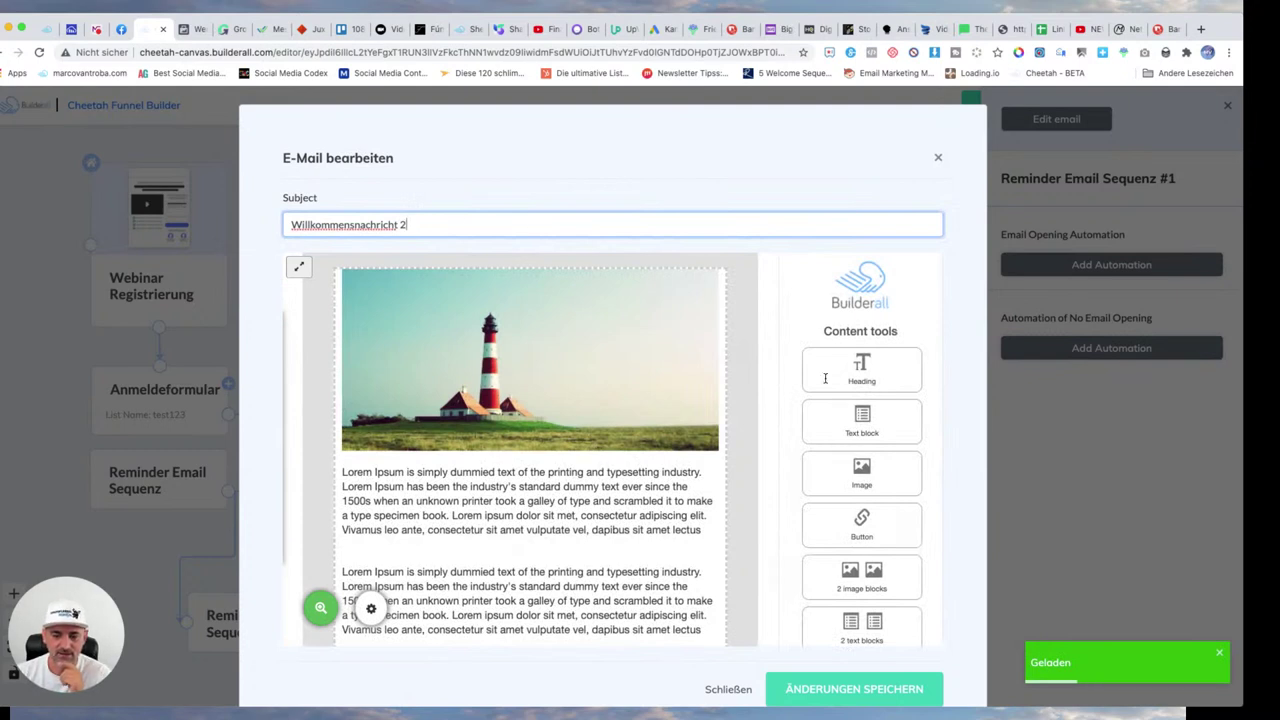
{"action": "left_click", "coordinate": [851, 688]}
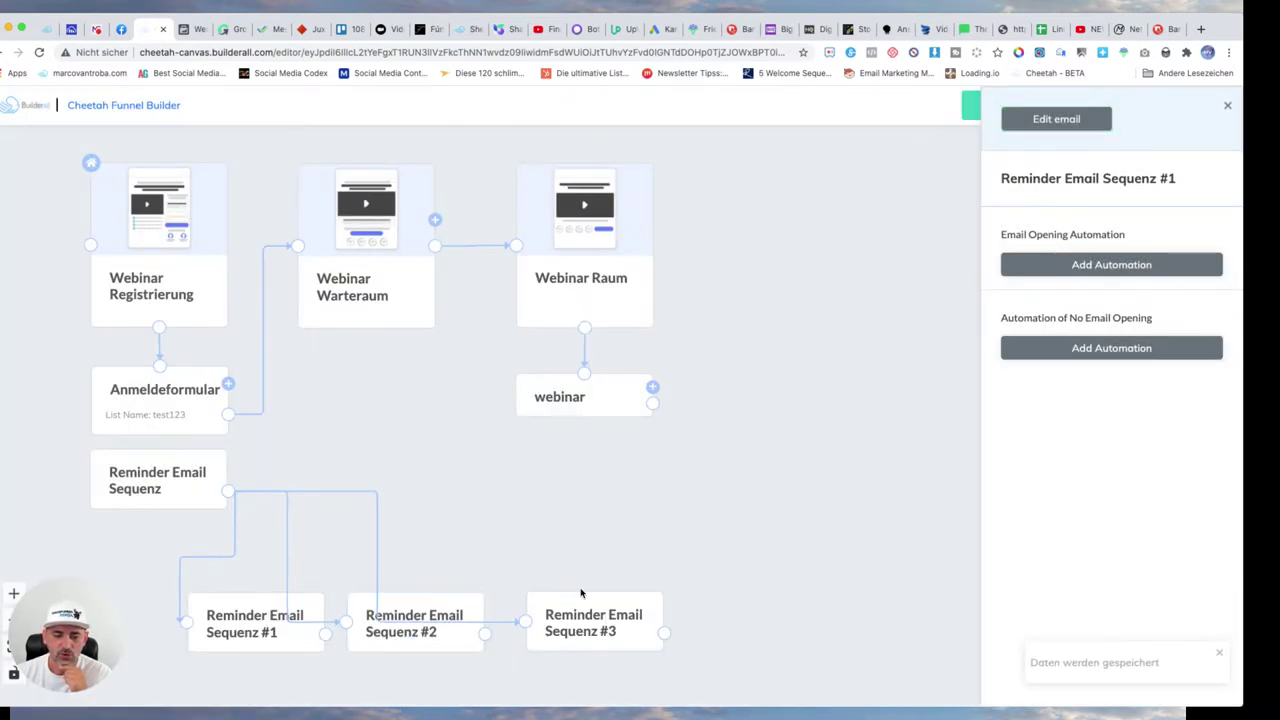
Step: Set the subject of Reminder Email Sequenz #3 to "Sequenznachricht 3" and save the email
{"action": "left_click", "coordinate": [591, 617]}
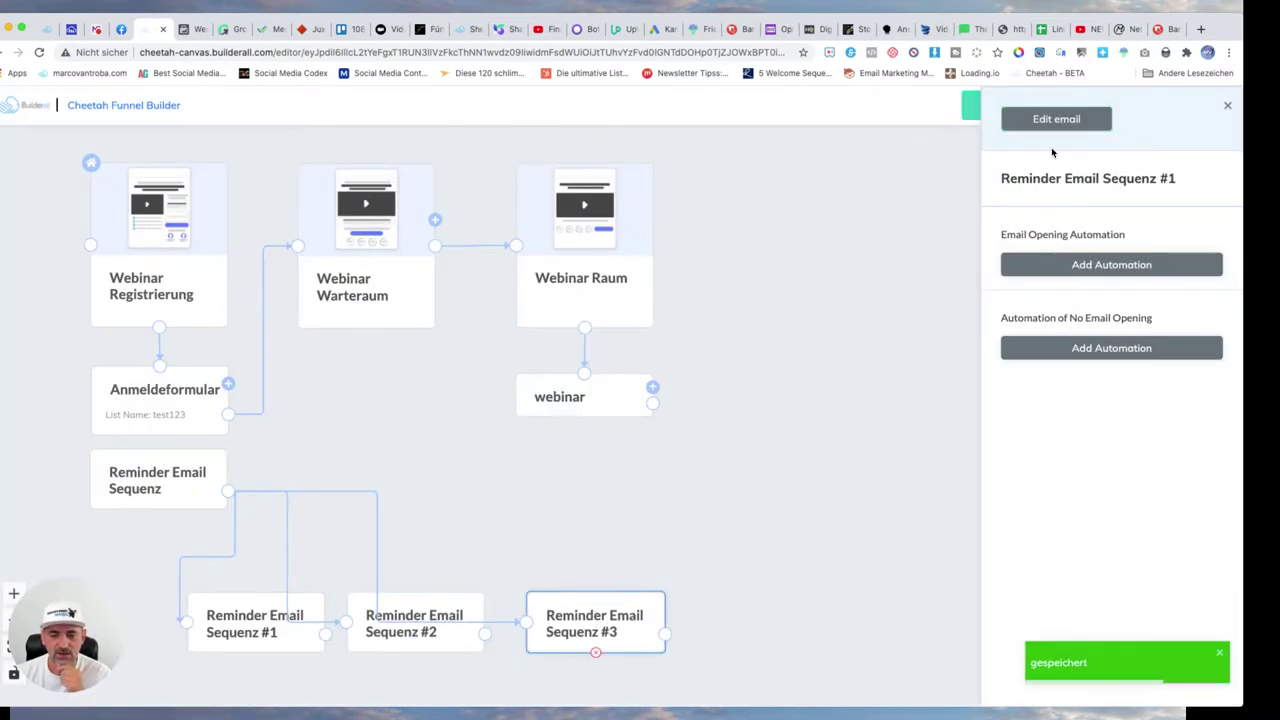
{"action": "left_click", "coordinate": [601, 612]}
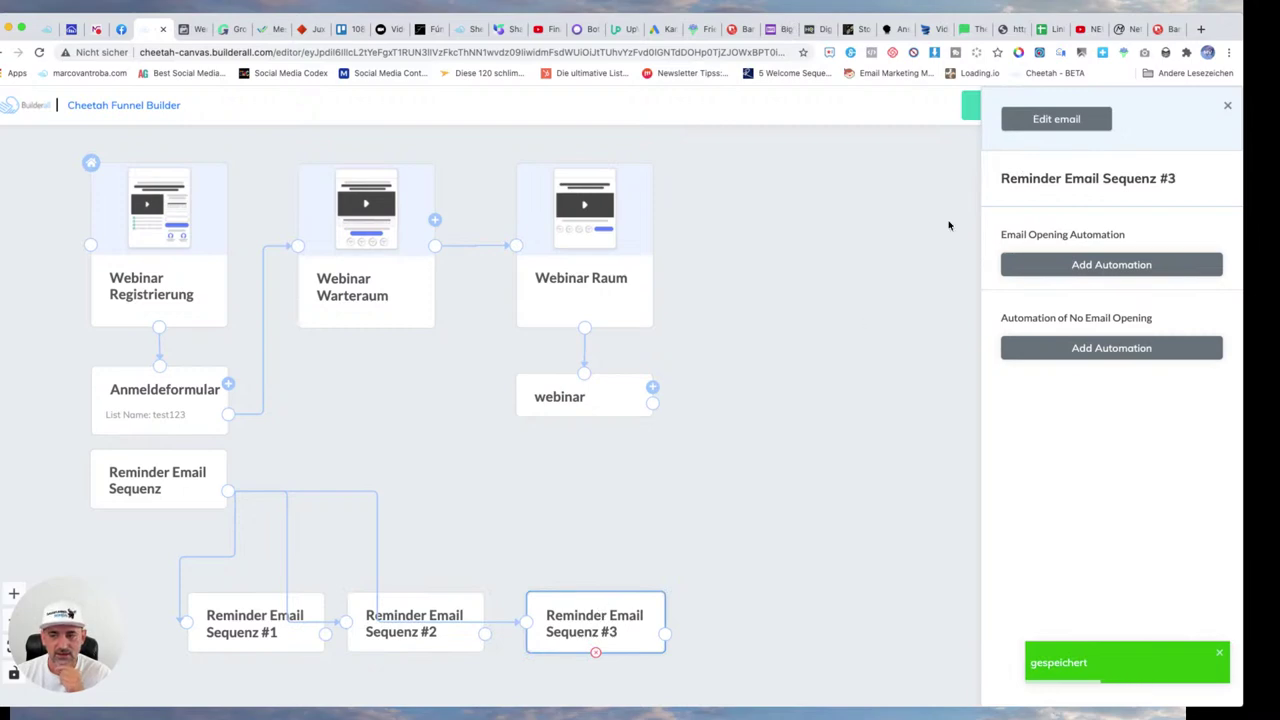
{"action": "left_click", "coordinate": [1056, 119]}
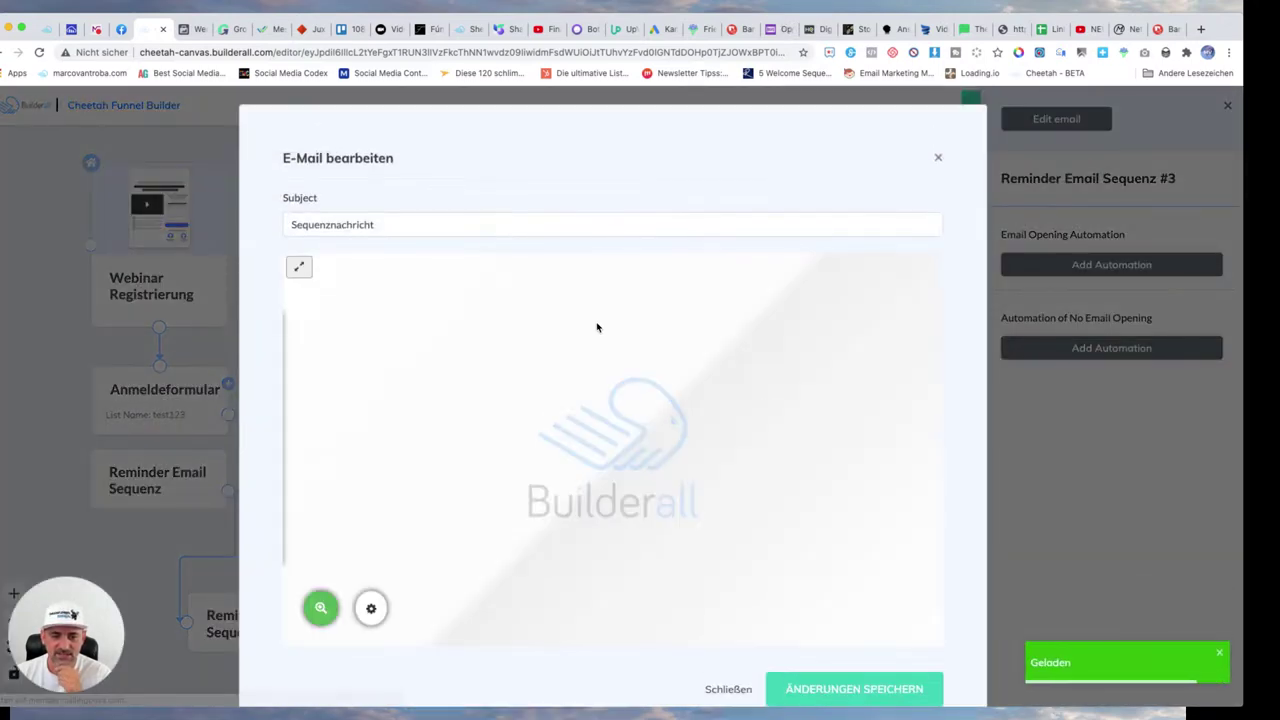
{"action": "left_click", "coordinate": [395, 225]}
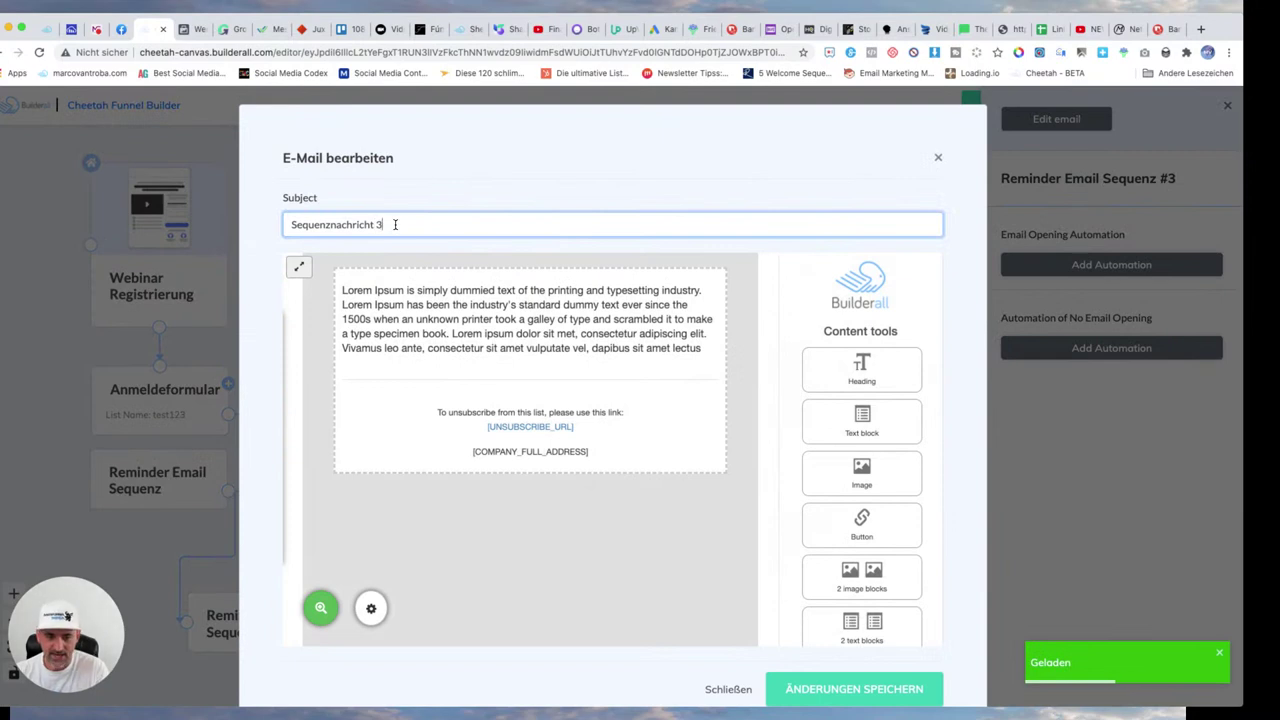
{"action": "left_click", "coordinate": [870, 689]}
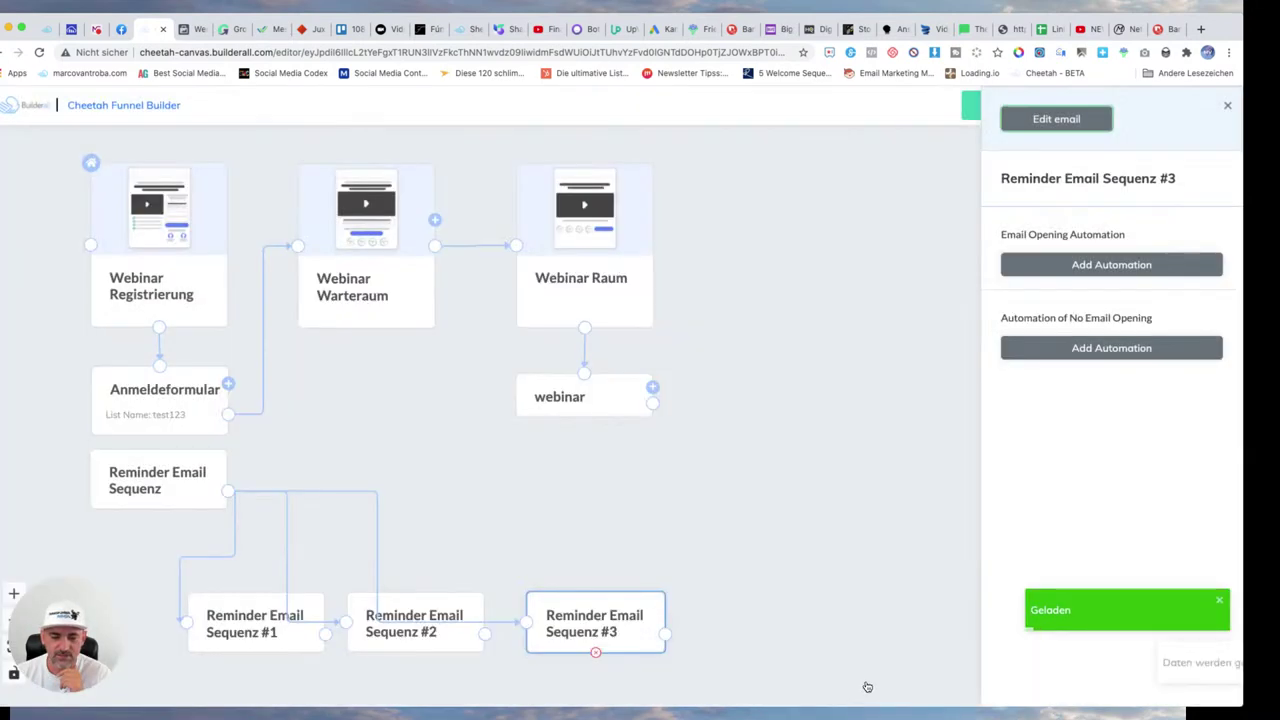
Step: Set the subject of Reminder Email Sequenz #2 to "Sequenznachricht 2" and save the email
{"action": "left_click", "coordinate": [447, 641]}
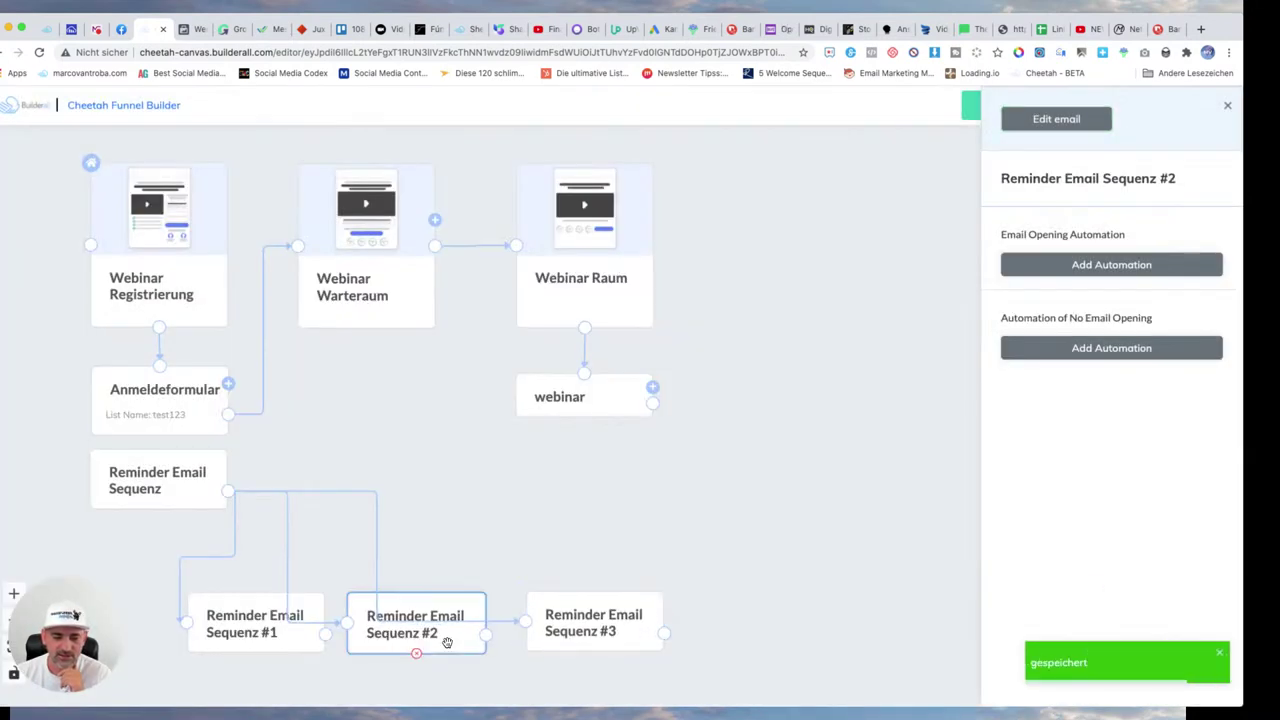
{"action": "left_click", "coordinate": [1057, 122]}
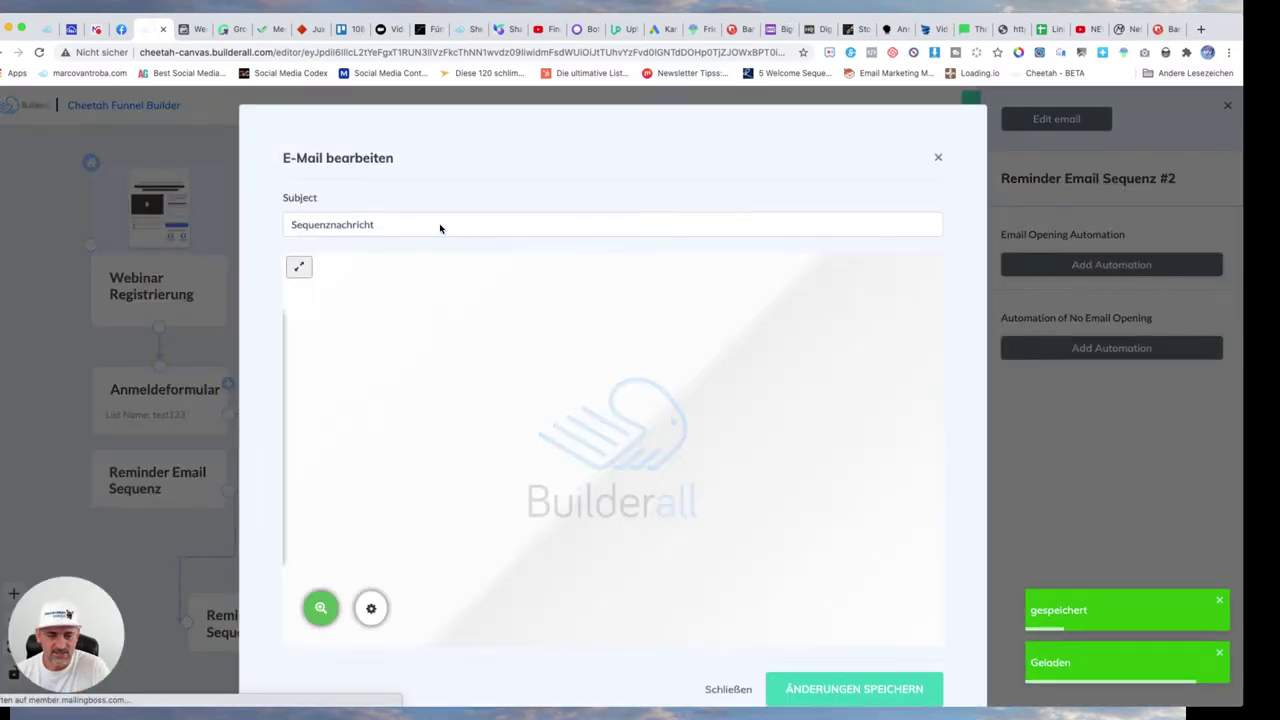
{"action": "left_click", "coordinate": [440, 229]}
{"action": "type", "text": "2"}
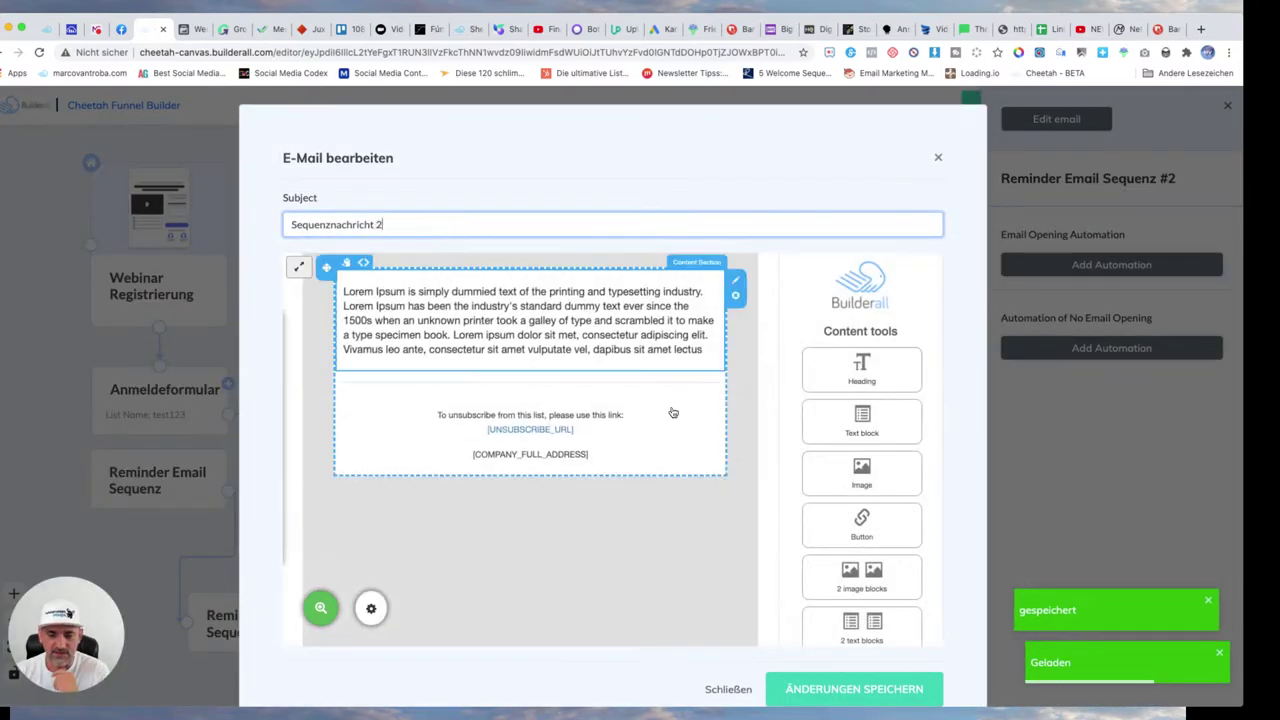
{"action": "left_click", "coordinate": [830, 689]}
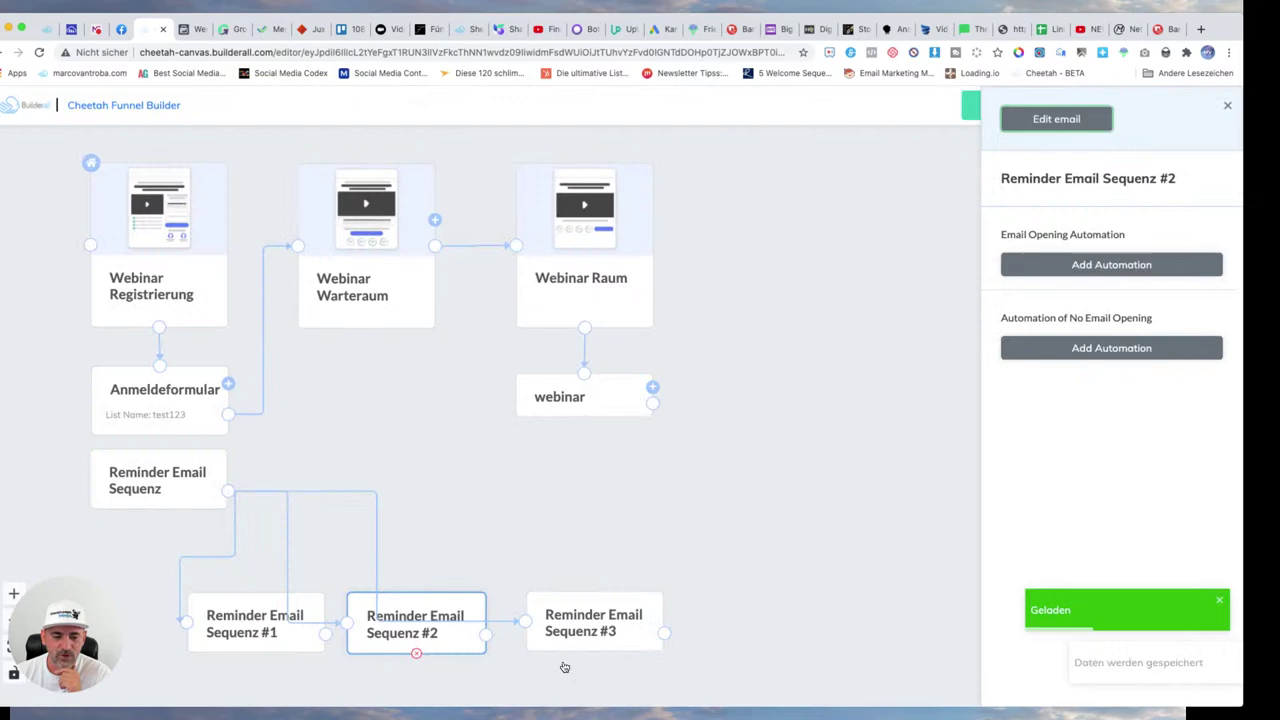
Step: Correct the subject of Reminder Email Sequenz #1 to "Willkommensnachricht 1" and save the email
{"action": "left_click", "coordinate": [286, 640]}
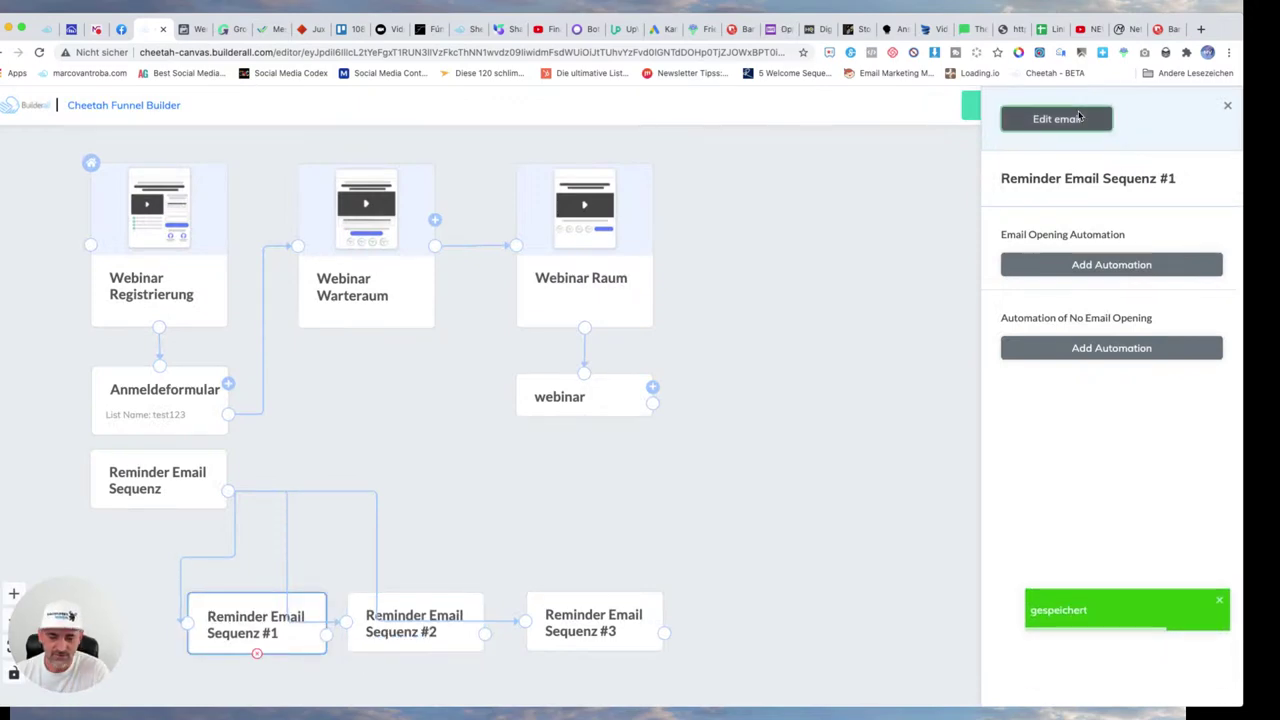
{"action": "left_click", "coordinate": [1082, 118]}
{"action": "left_click", "coordinate": [600, 225]}
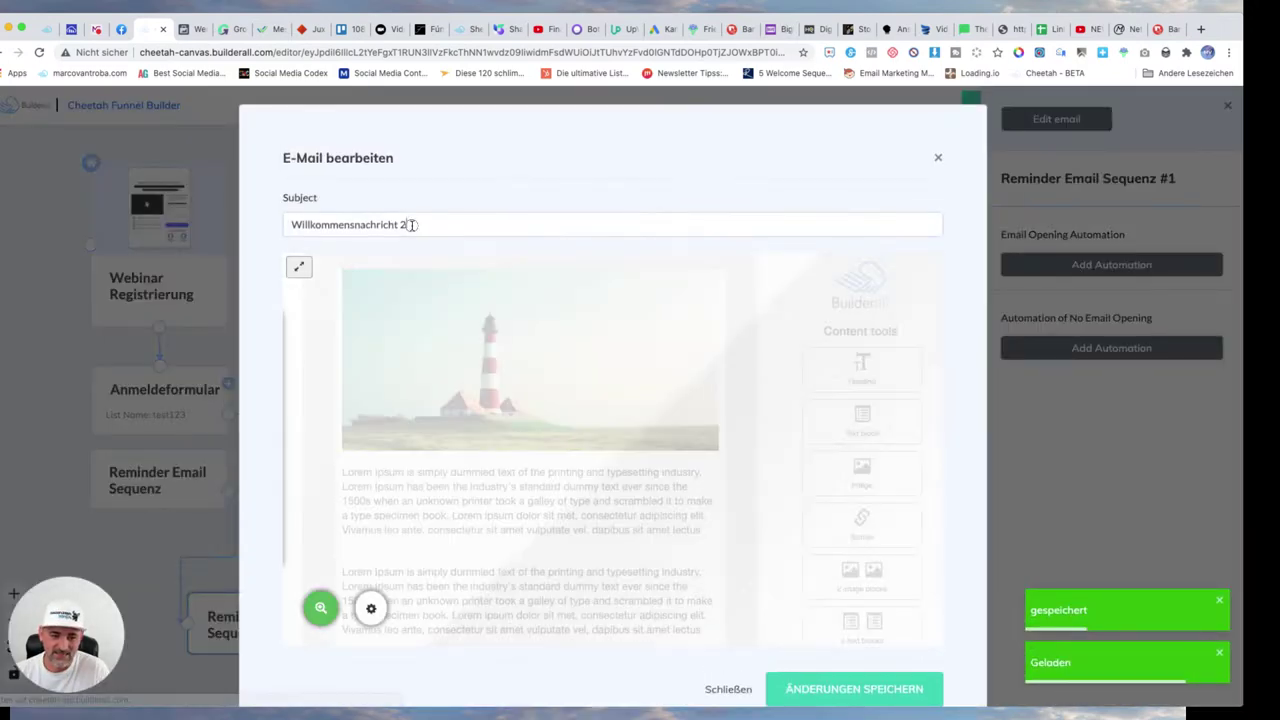
{"action": "key", "text": "BackSpace"}
{"action": "type", "text": "1"}
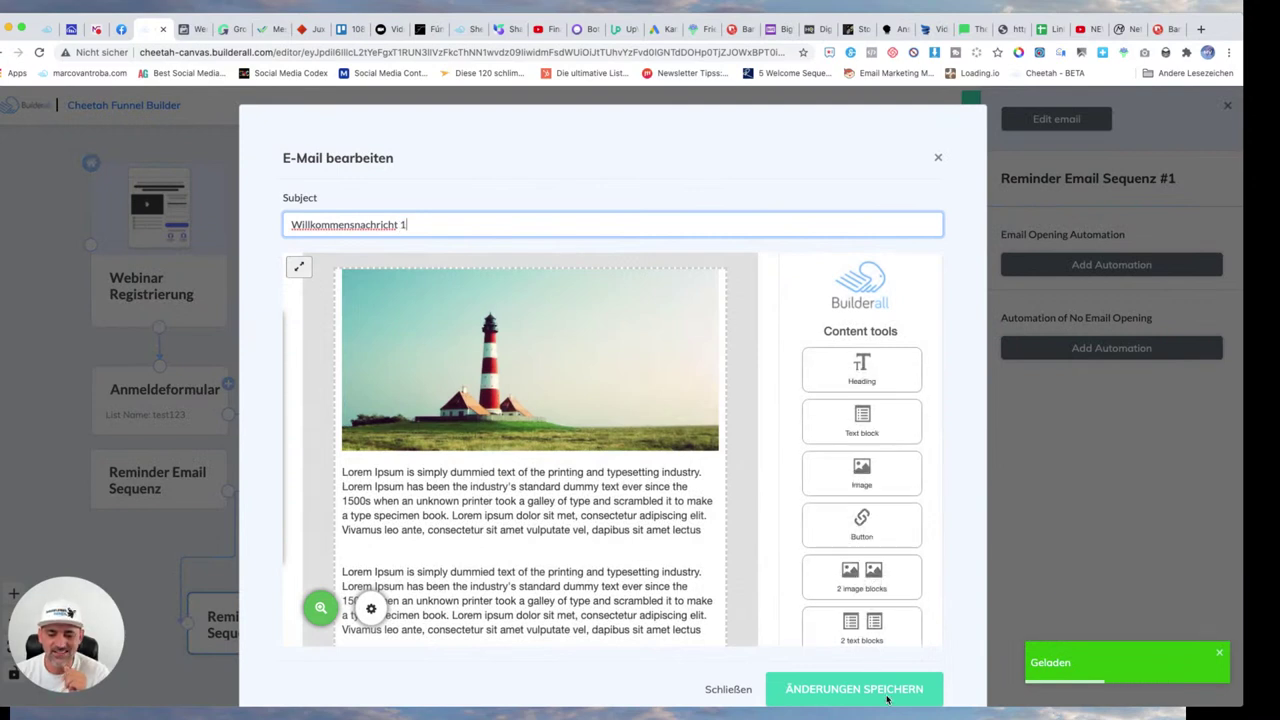
{"action": "left_click", "coordinate": [851, 689]}
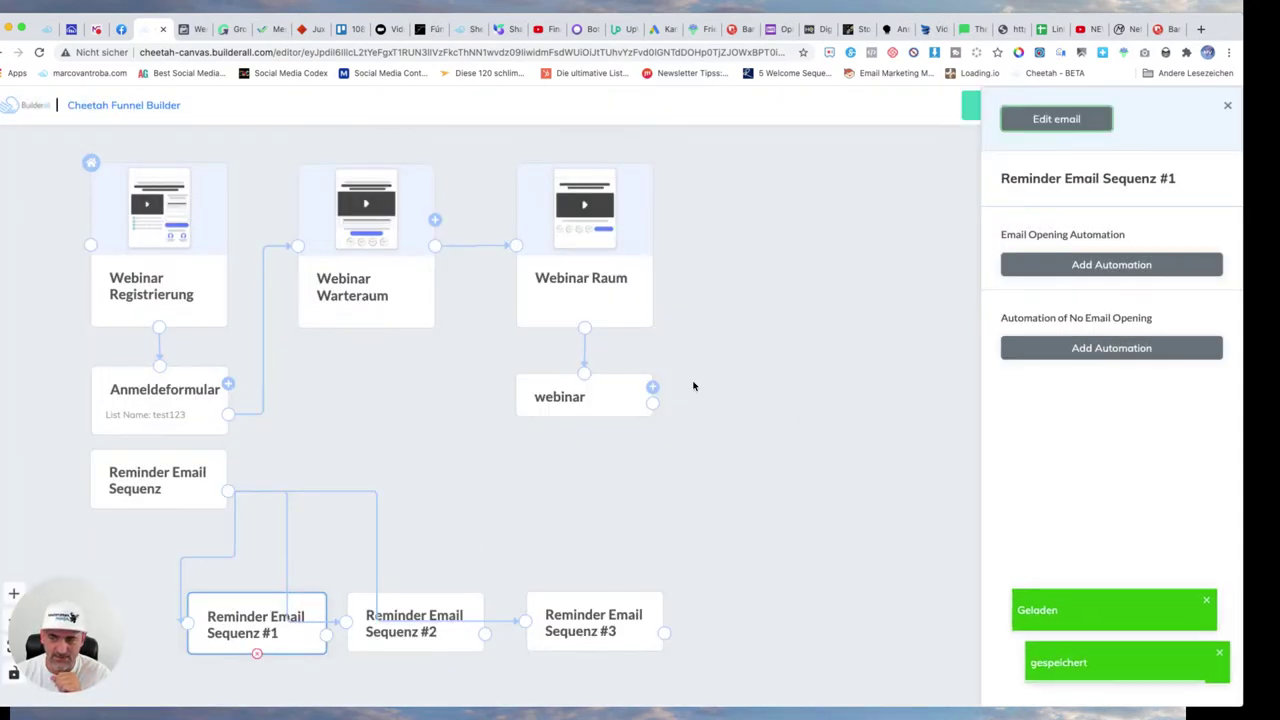
Step: Reopen Reminder Email Sequenz #1, look through its content and the available content tools down to the timers, and save it
{"action": "left_click", "coordinate": [1056, 119]}
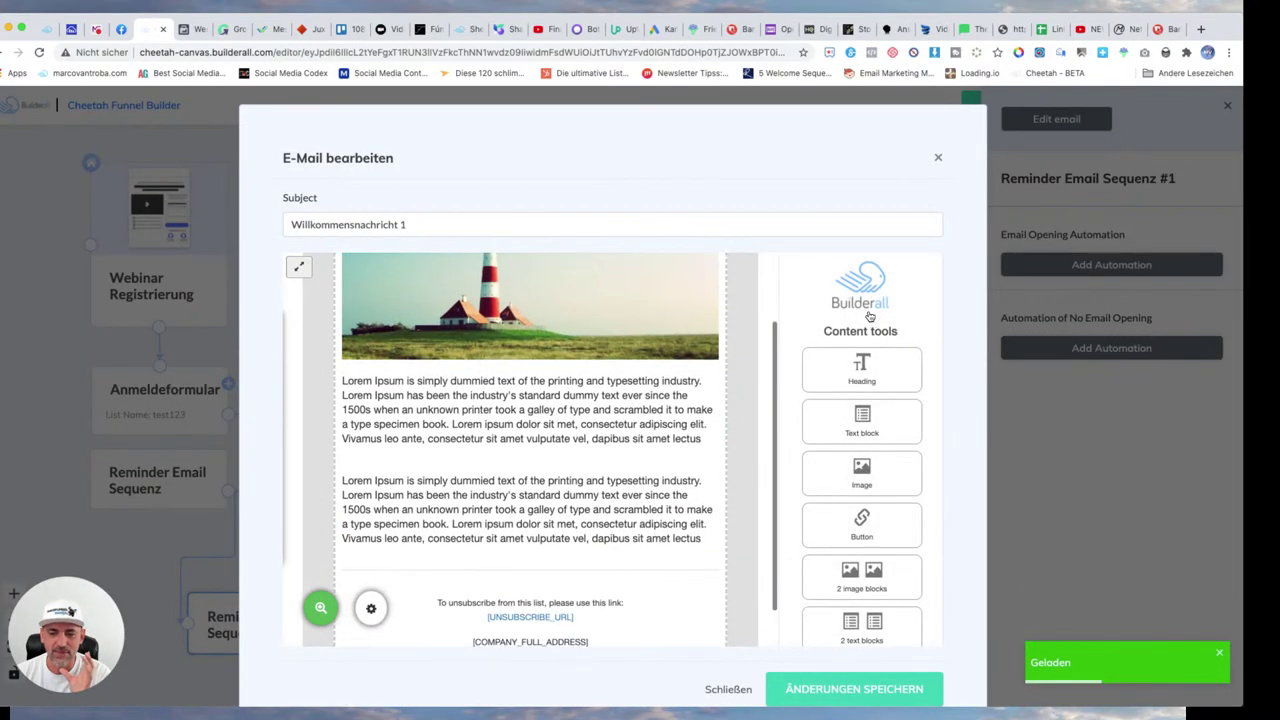
{"action": "scroll", "coordinate": [793, 355], "scroll_direction": "down", "scroll_amount": 5}
{"action": "scroll", "coordinate": [793, 355], "scroll_direction": "down", "scroll_amount": 10}
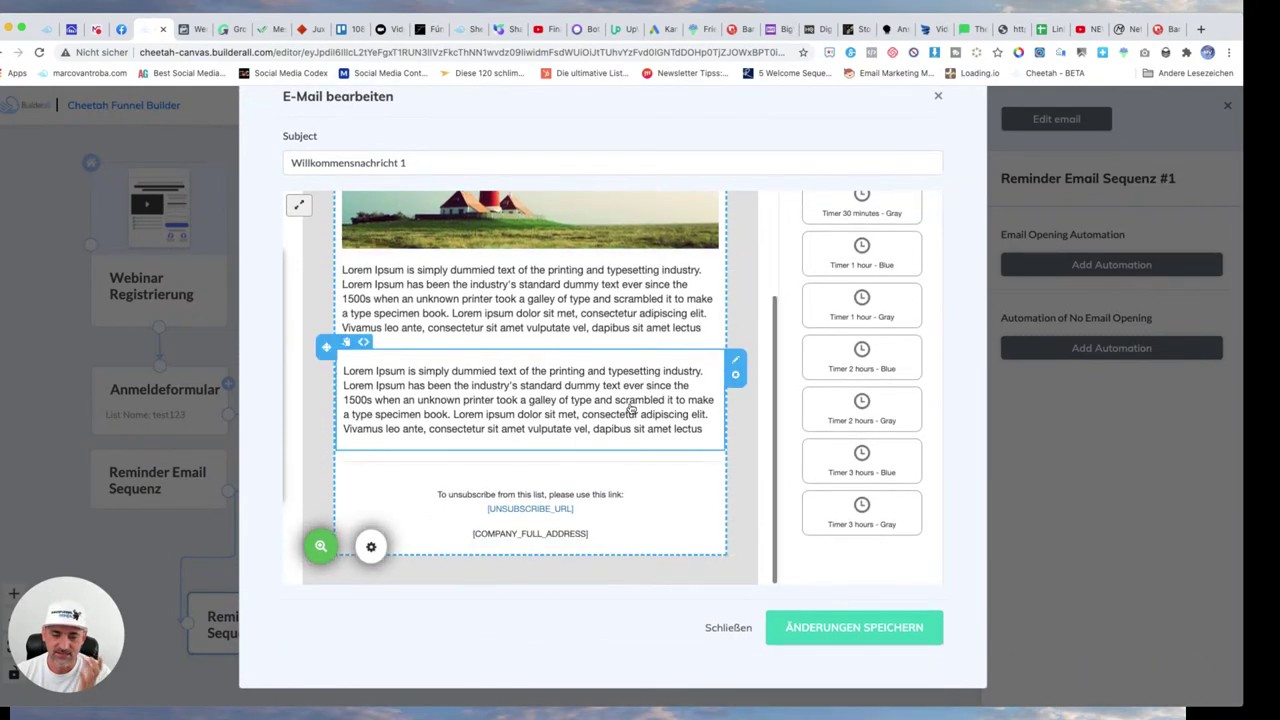
{"action": "left_click", "coordinate": [831, 628]}
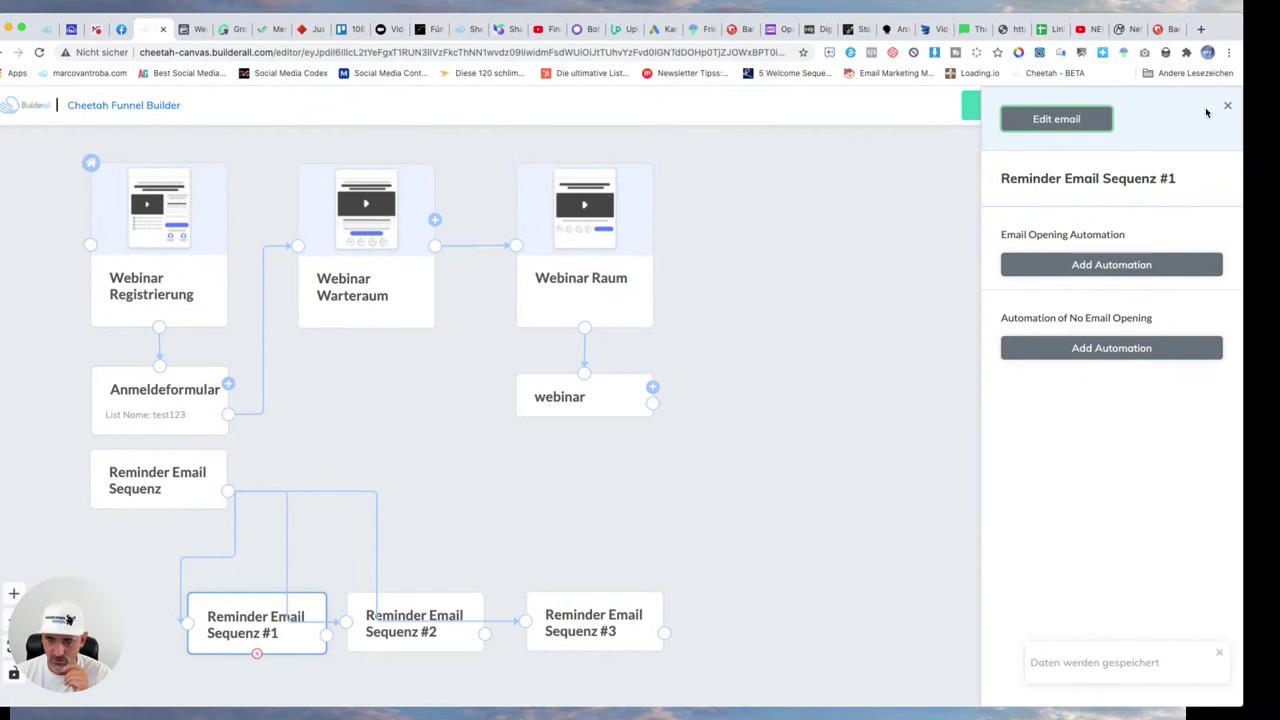
Step: Preview the template page of Webinar Warteraum and return to the funnel canvas
{"action": "left_click", "coordinate": [395, 224]}
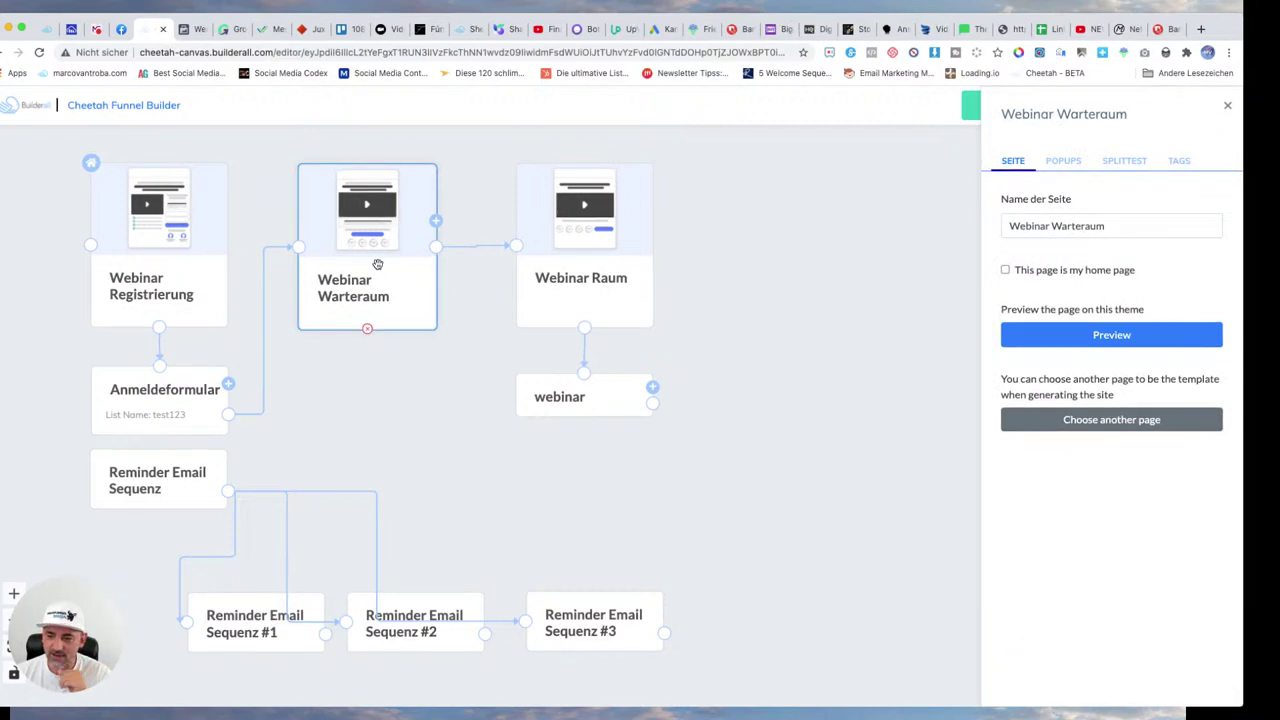
{"action": "left_click", "coordinate": [1095, 337]}
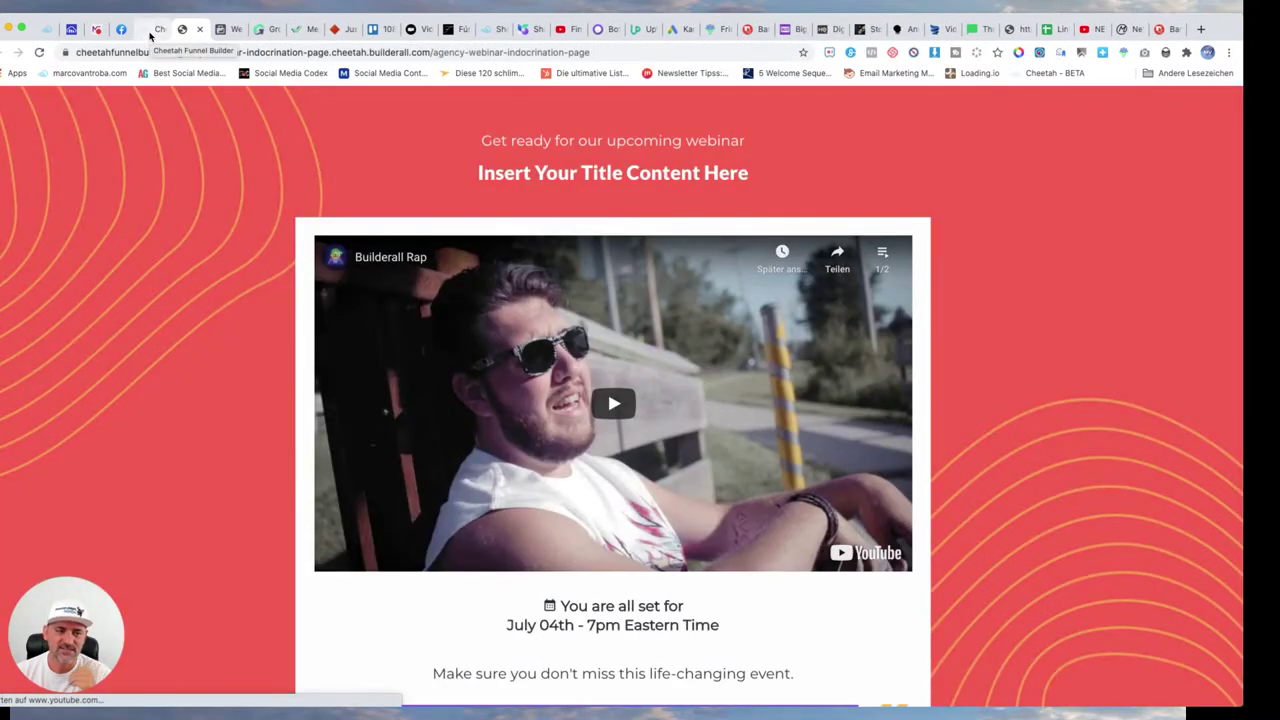
{"action": "scroll", "coordinate": [737, 229], "scroll_direction": "down", "scroll_amount": 5}
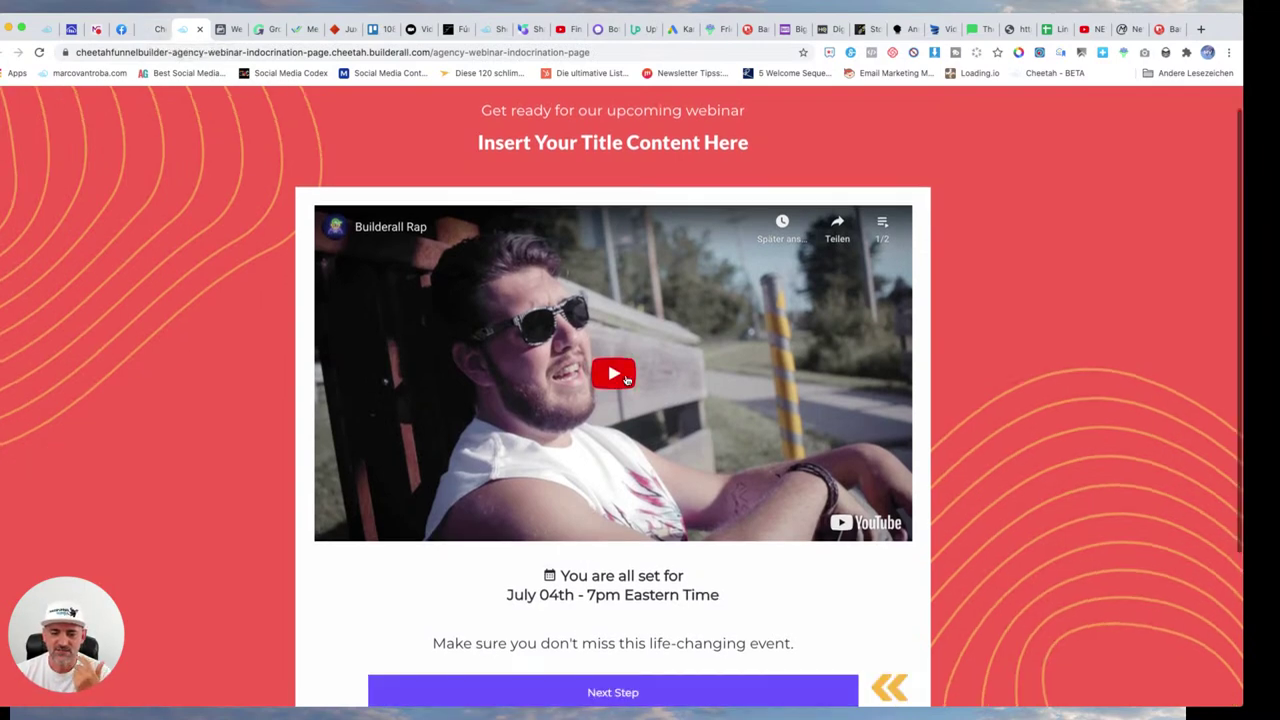
{"action": "left_click", "coordinate": [150, 28]}
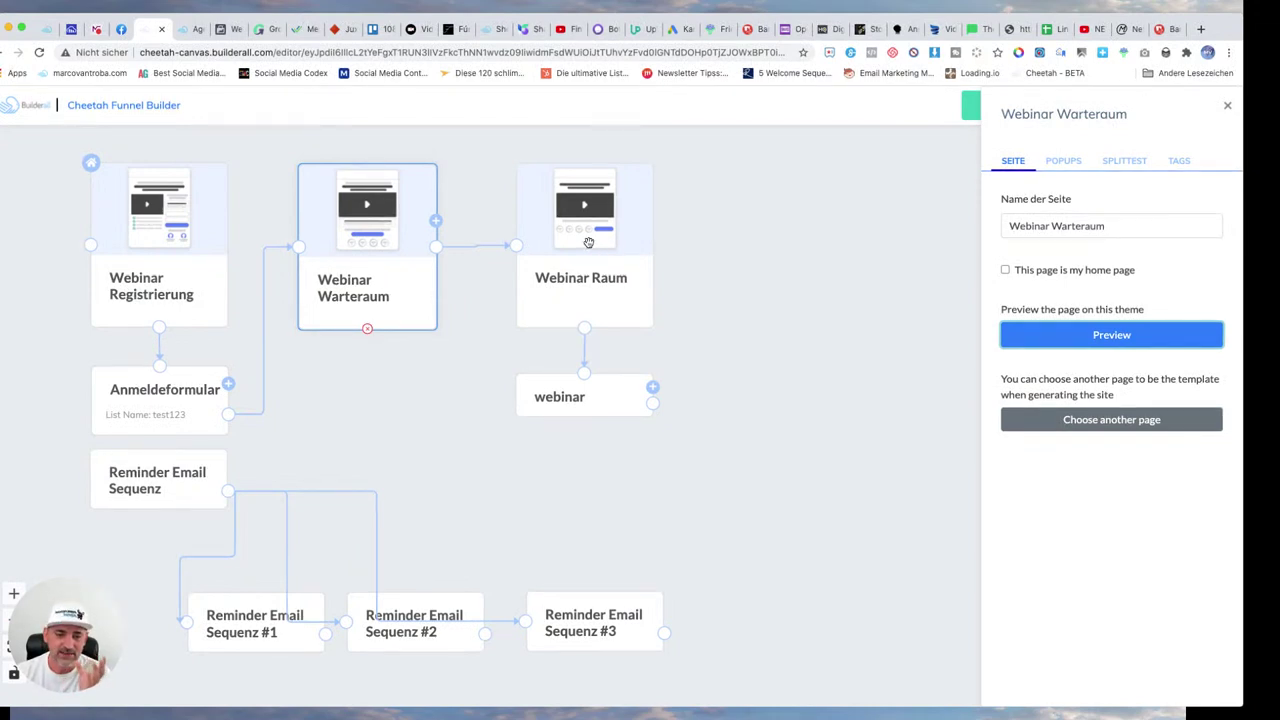
{"action": "right_click", "coordinate": [40, 36]}
{"action": "left_click", "coordinate": [95, 63]}
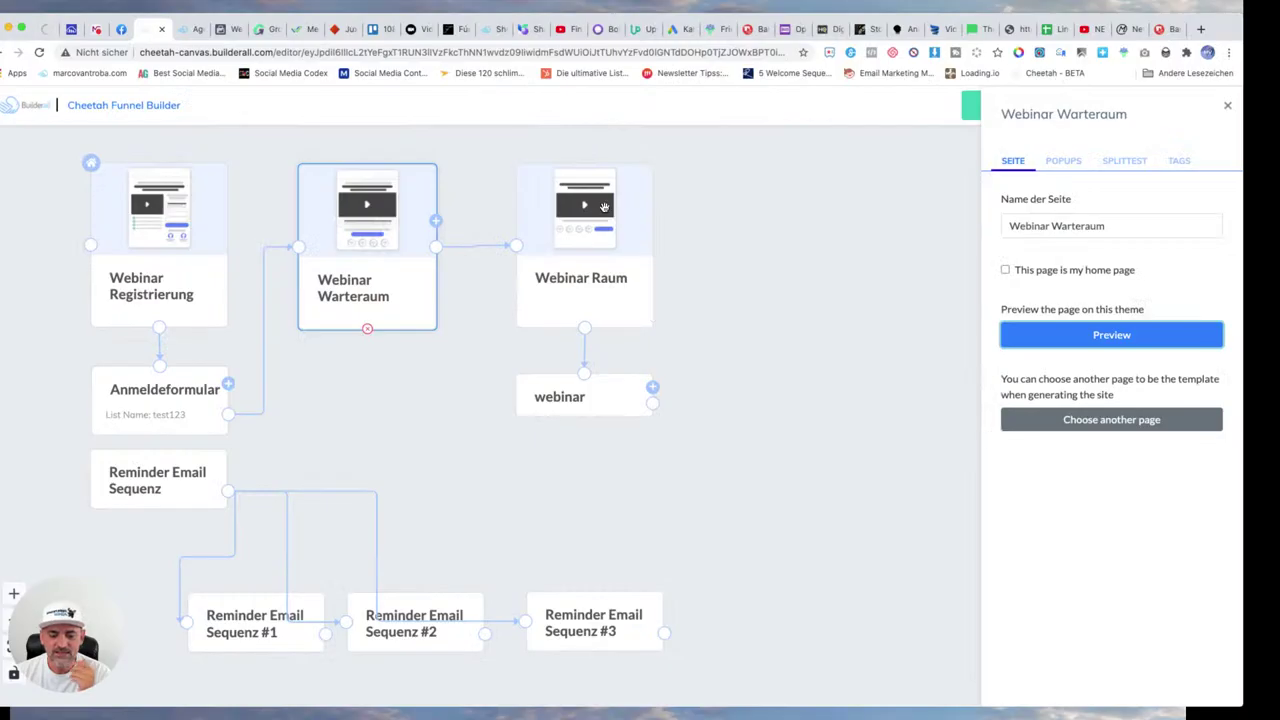
Step: View the Webinar Raum page settings and rename the webinar block beneath it to "Webinar"
{"action": "left_click", "coordinate": [604, 206]}
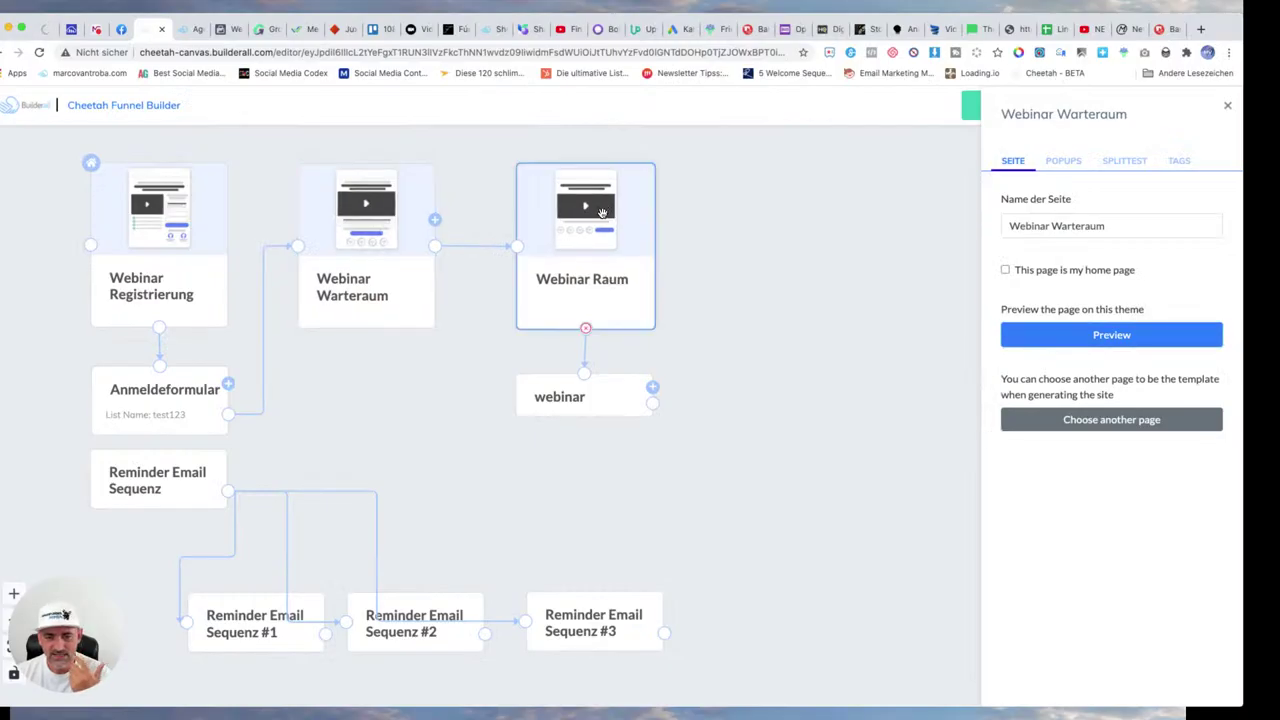
{"action": "left_click_drag", "start_coordinate": [596, 216], "coordinate": [595, 219]}
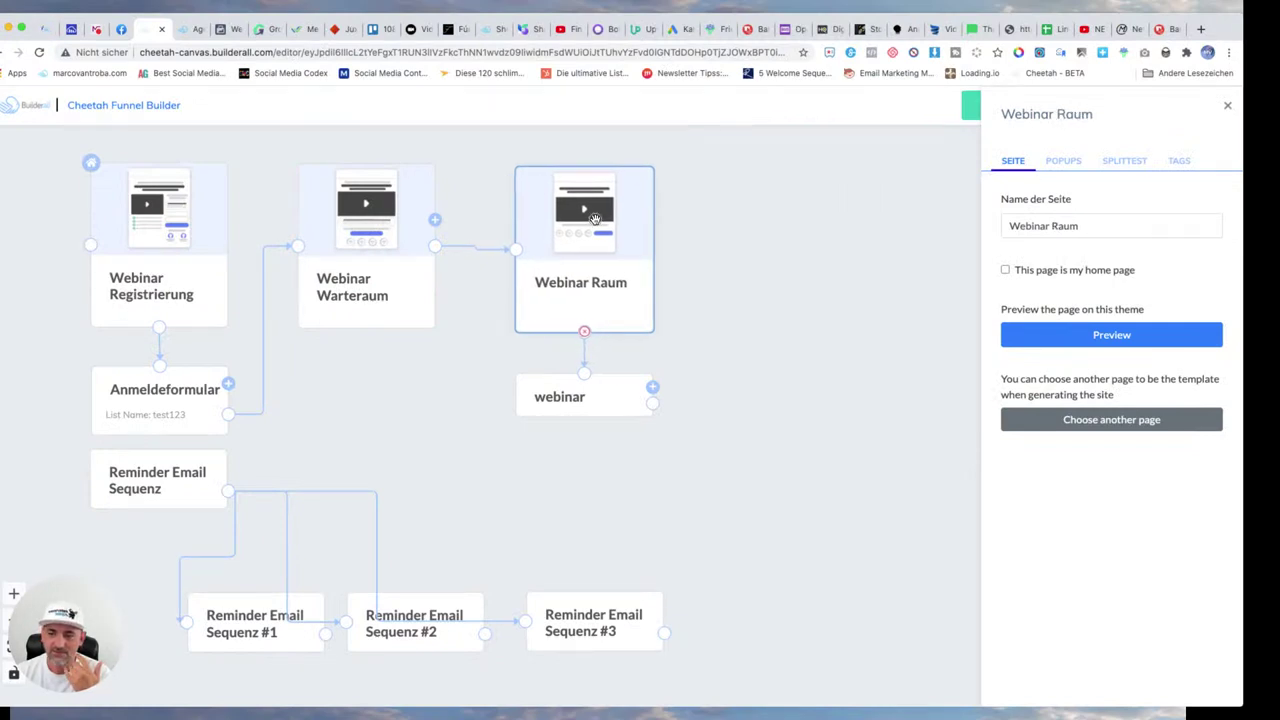
{"action": "left_click", "coordinate": [593, 397]}
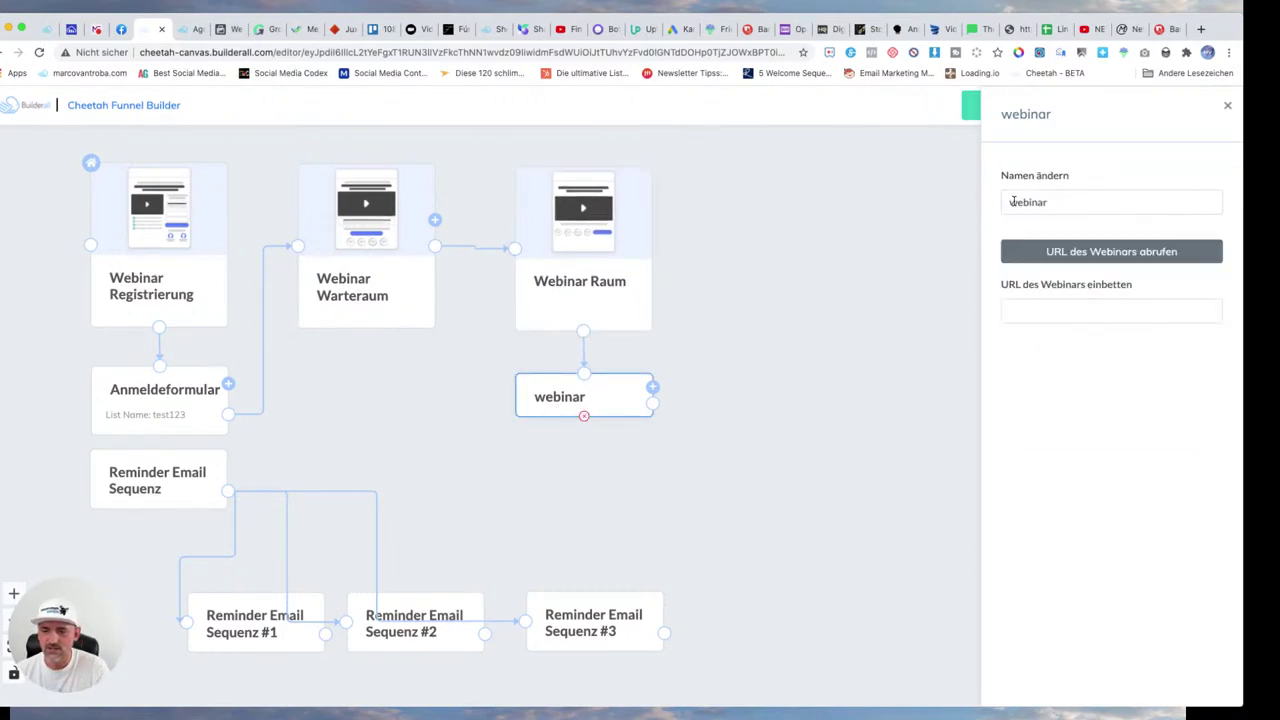
{"action": "left_click", "coordinate": [1010, 202]}
{"action": "key", "text": "BackSpace"}
{"action": "type", "text": "W"}
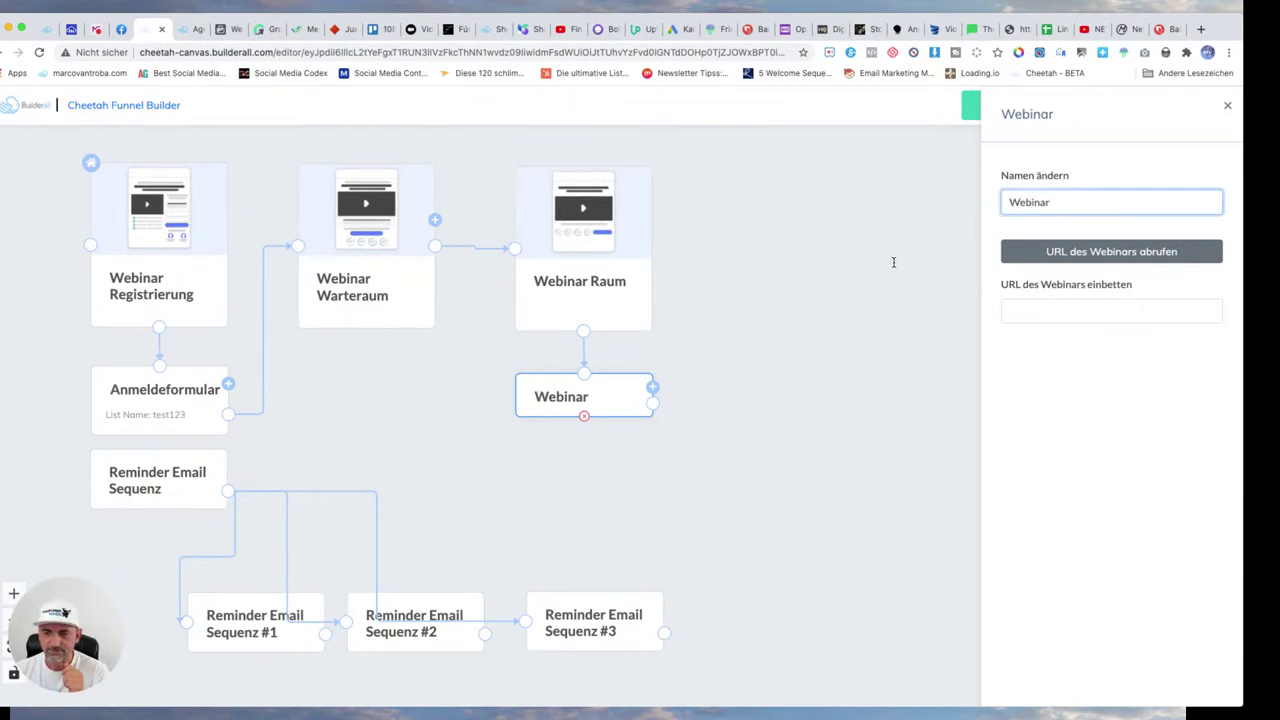
Step: Open the Builderall webinar overview from the Webinar block and browse the existing webinars for one to embed
{"action": "left_click", "coordinate": [1068, 254]}
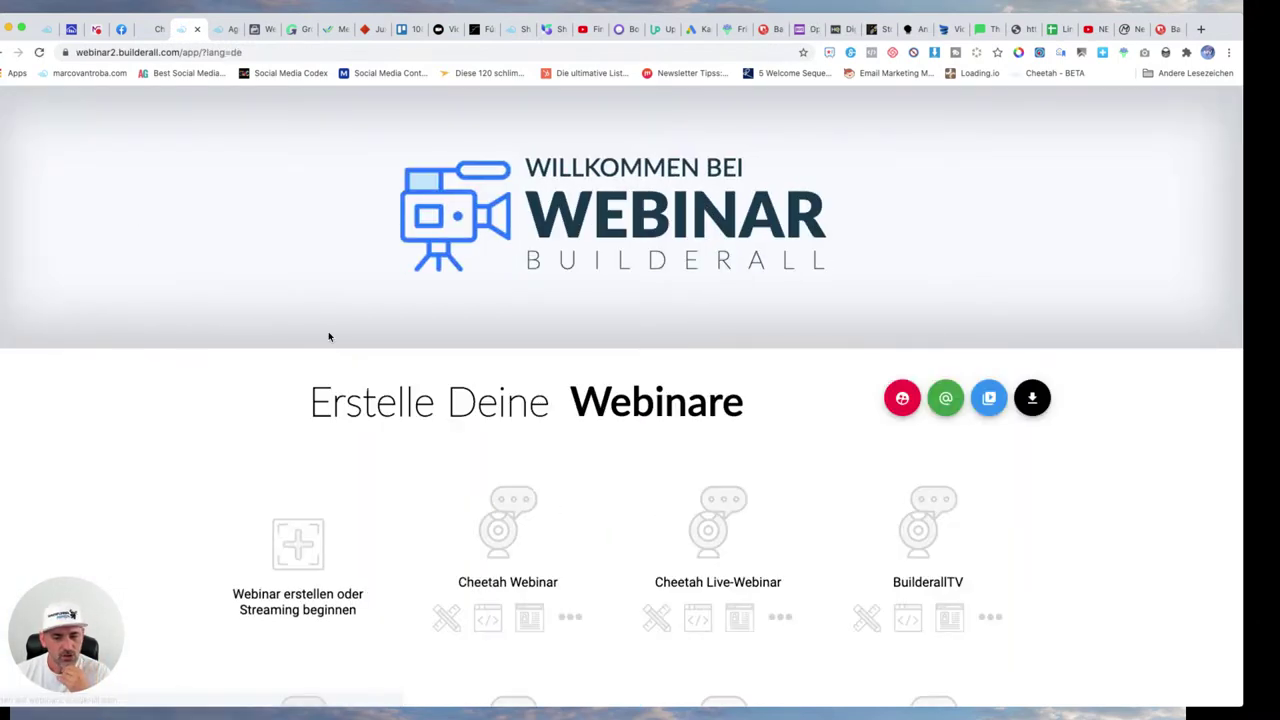
{"action": "scroll", "coordinate": [328, 336], "scroll_direction": "down", "scroll_amount": 10}
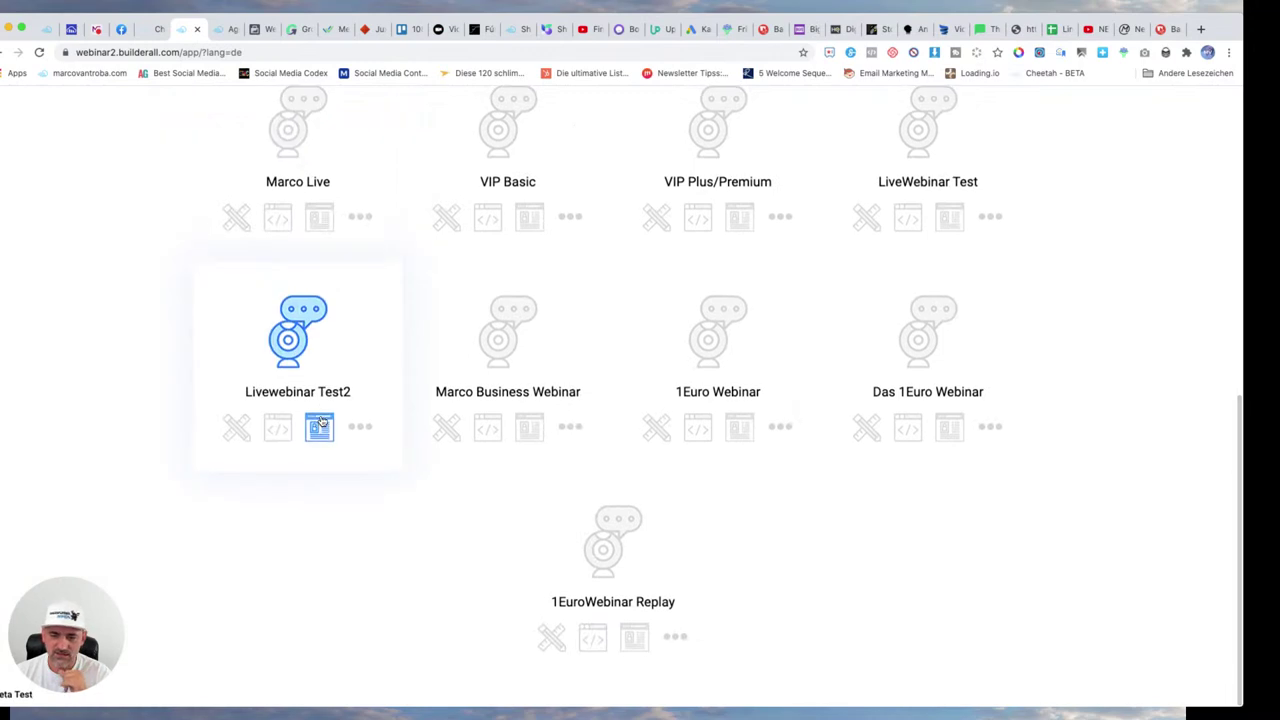
{"action": "scroll", "coordinate": [460, 395], "scroll_direction": "up", "scroll_amount": 5}
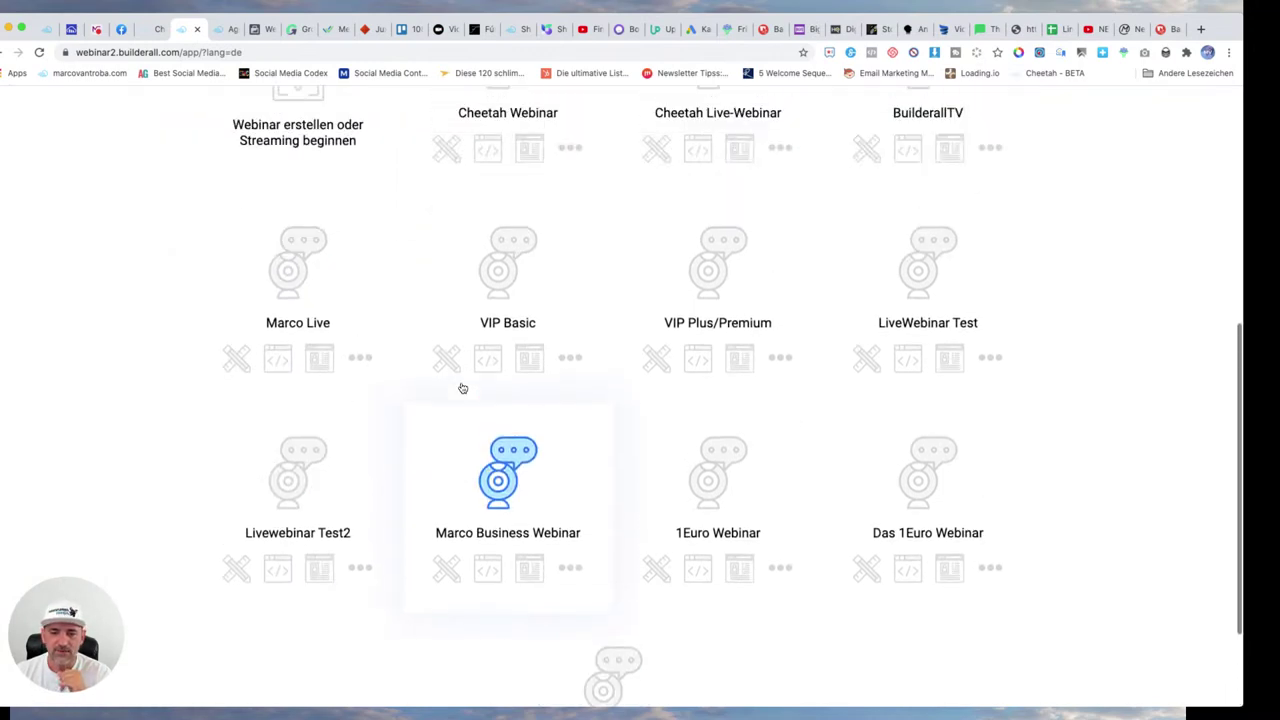